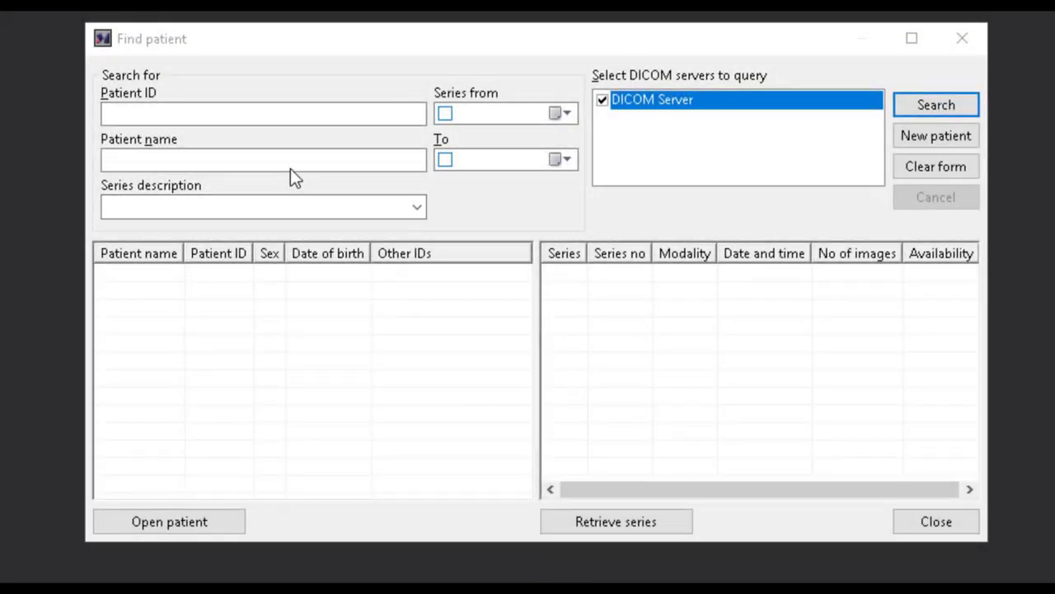
Search patients by name and open the matching patient's record in the viewer.
click(290, 162)
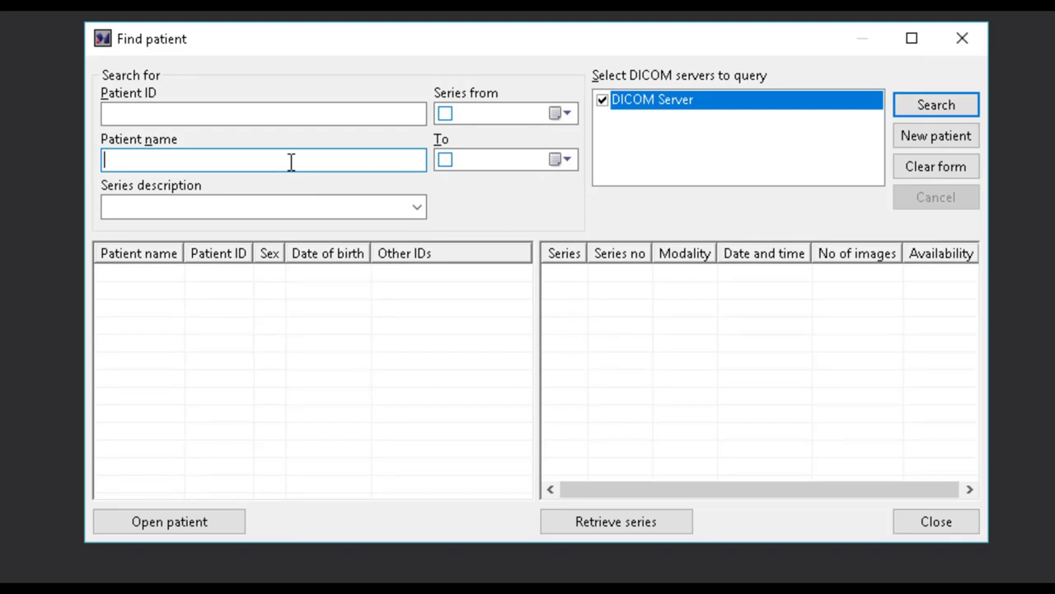
text(dog)
click(916, 105)
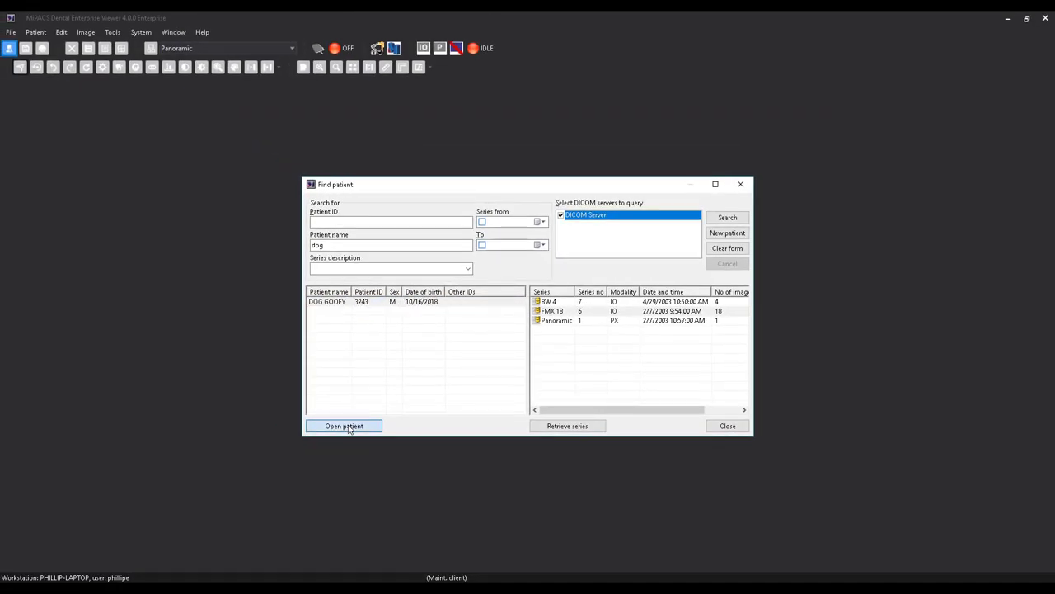
click(175, 520)
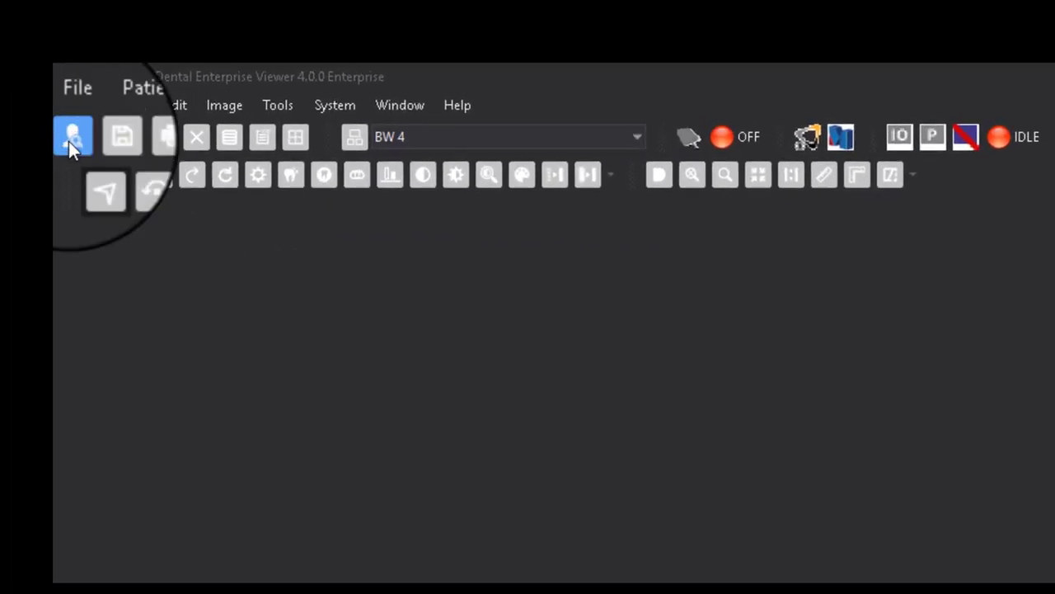
In Find patient, run a name search that returns one matching patient.
click(69, 141)
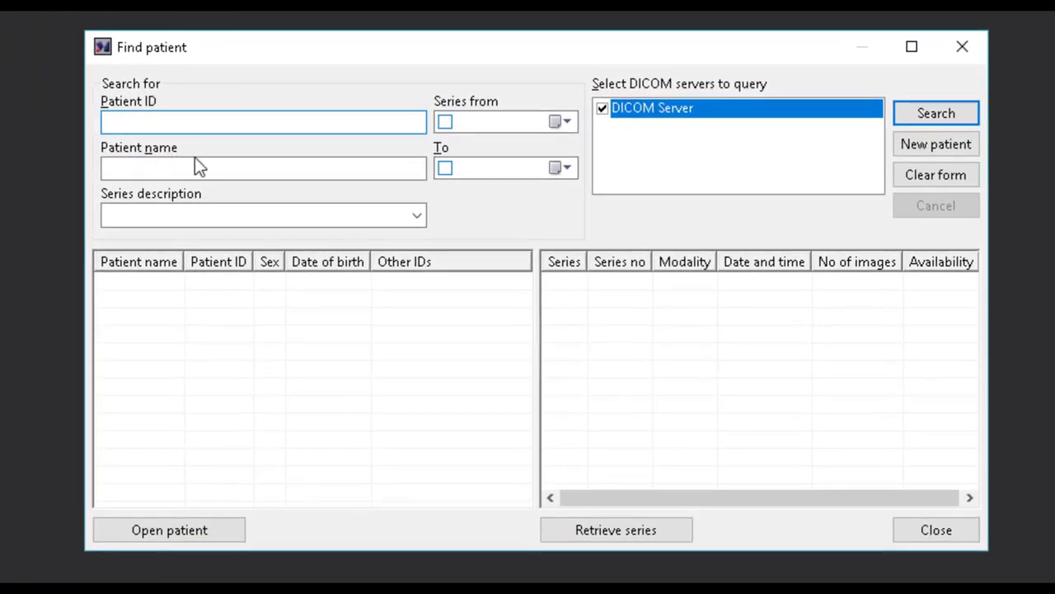
click(211, 166)
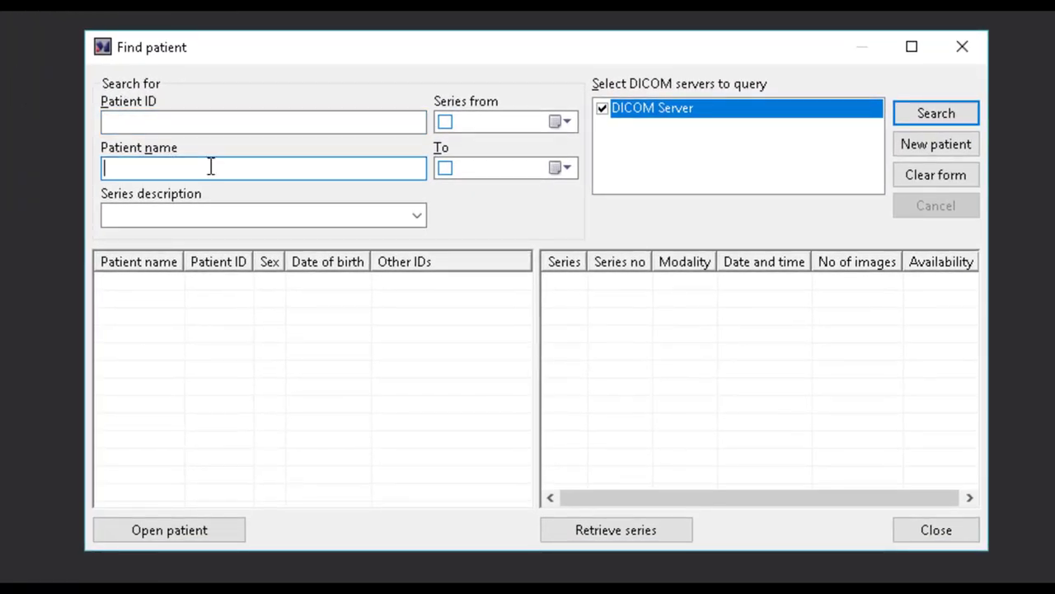
text(duck)
click(930, 118)
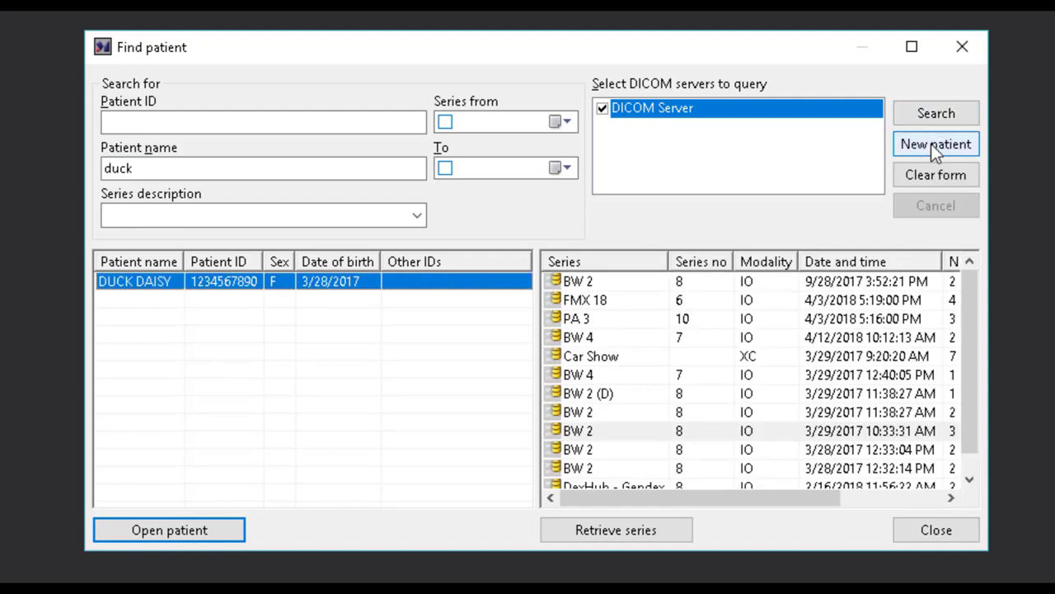
Start a new patient with the patient ID, first and last name, and sex Male.
click(931, 143)
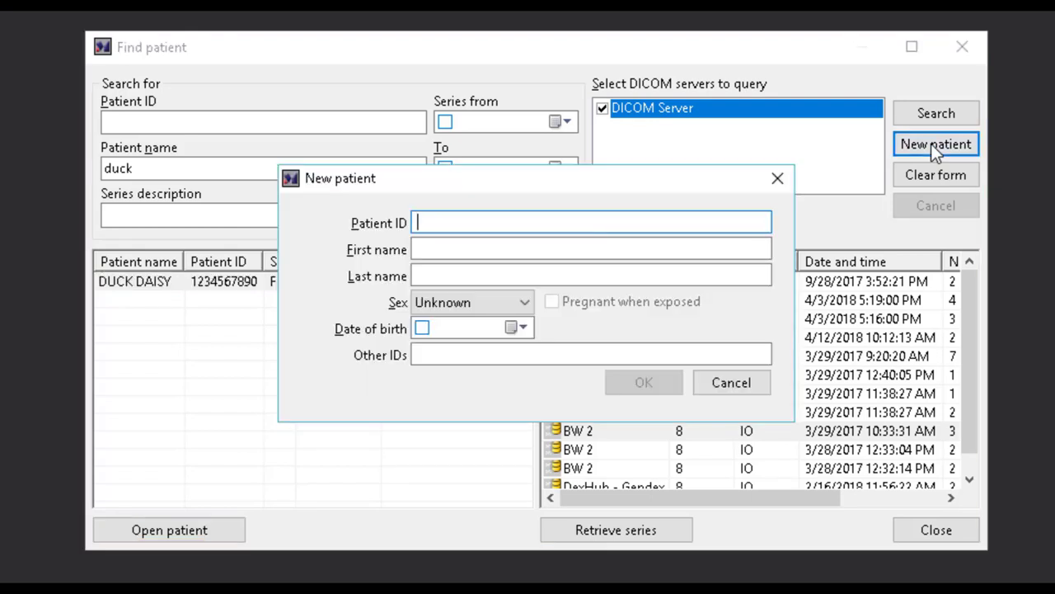
text(00123)
click(702, 250)
text(Donald)
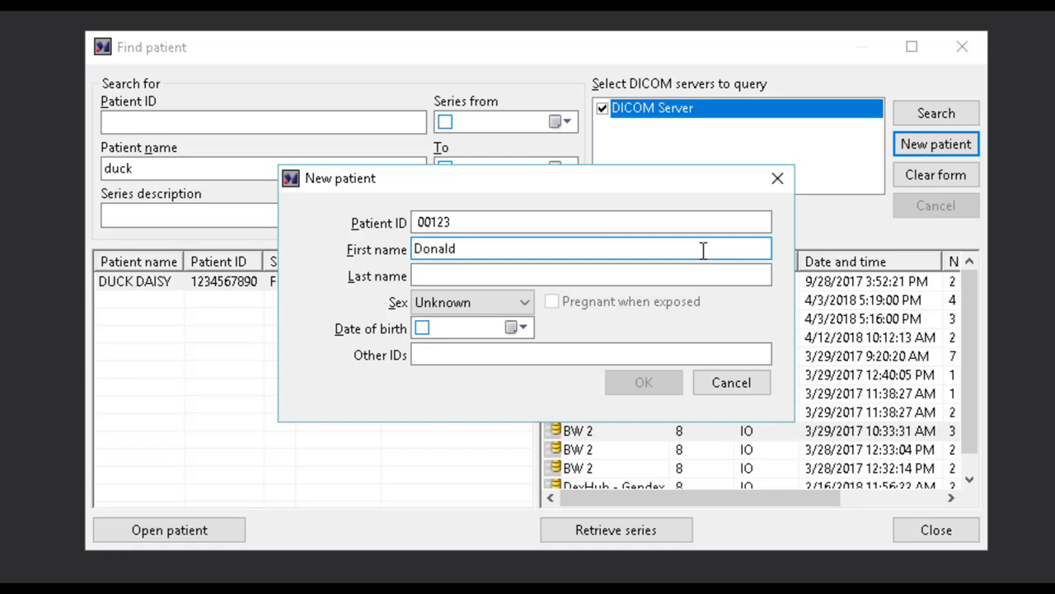
key(Tab)
text(Duck)
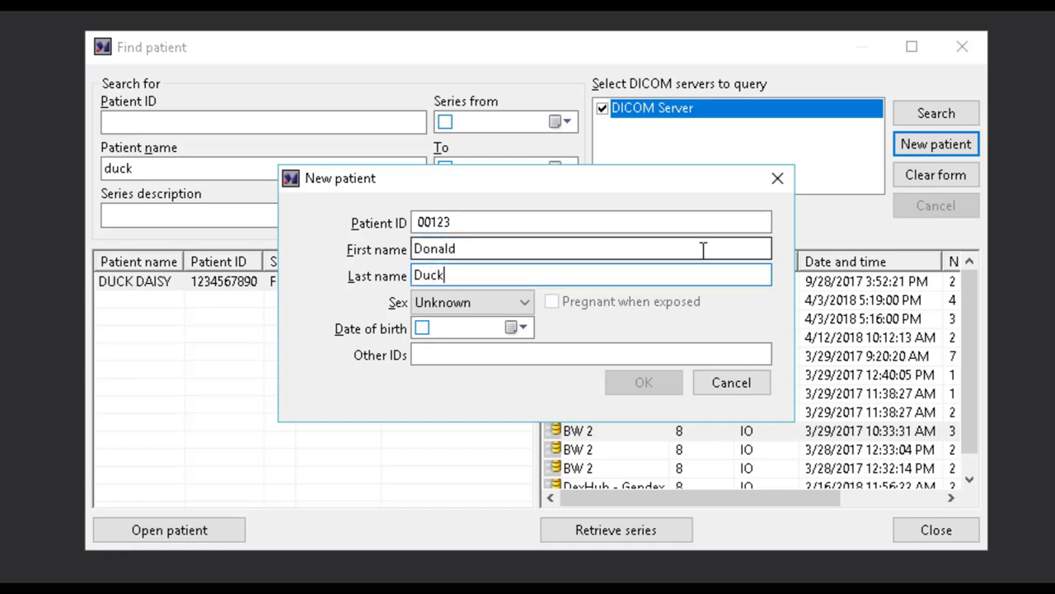
click(521, 303)
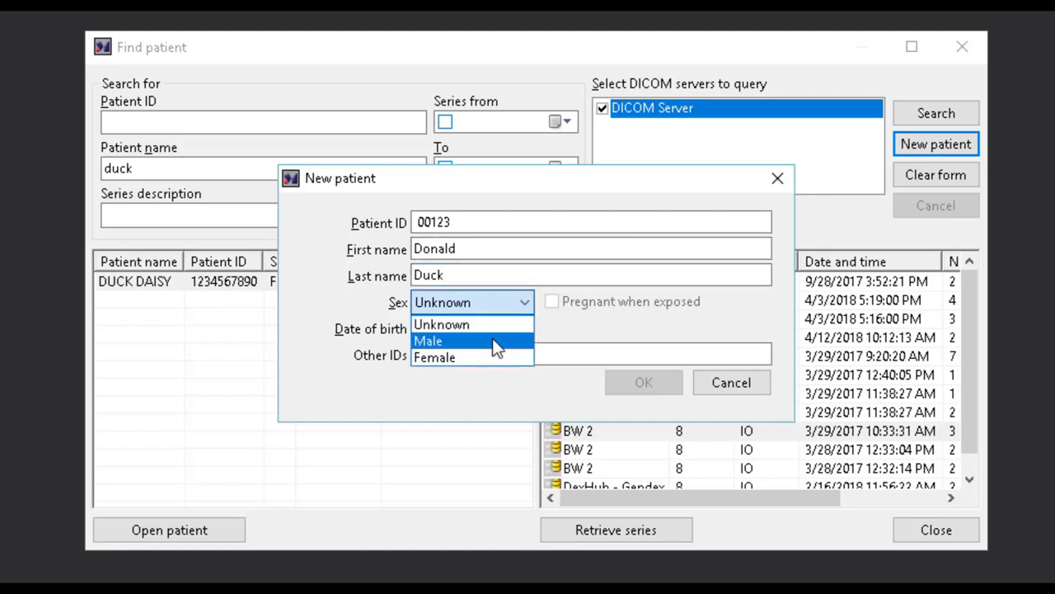
click(495, 342)
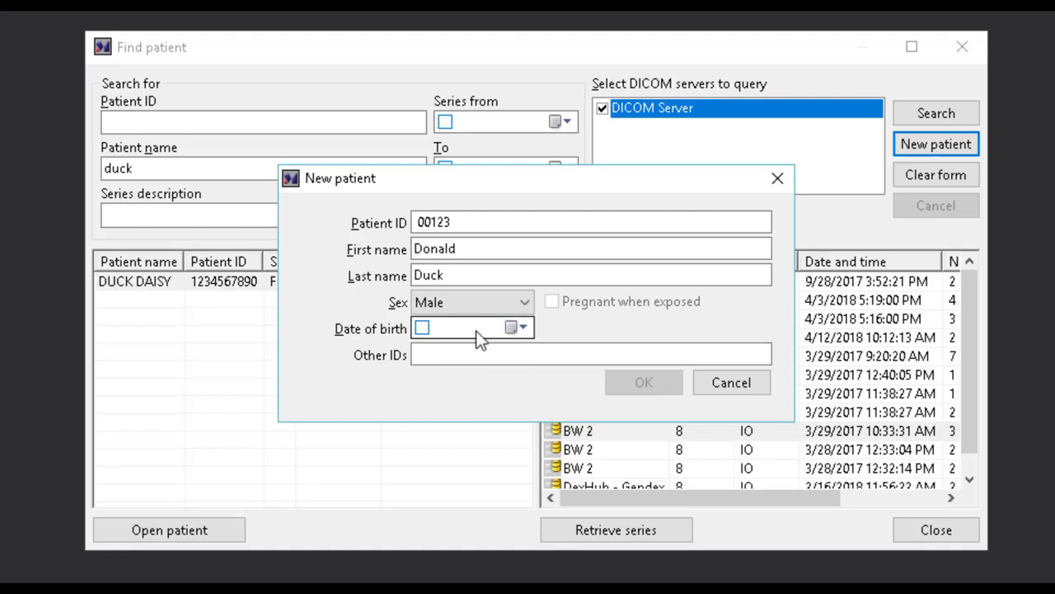
click(524, 326)
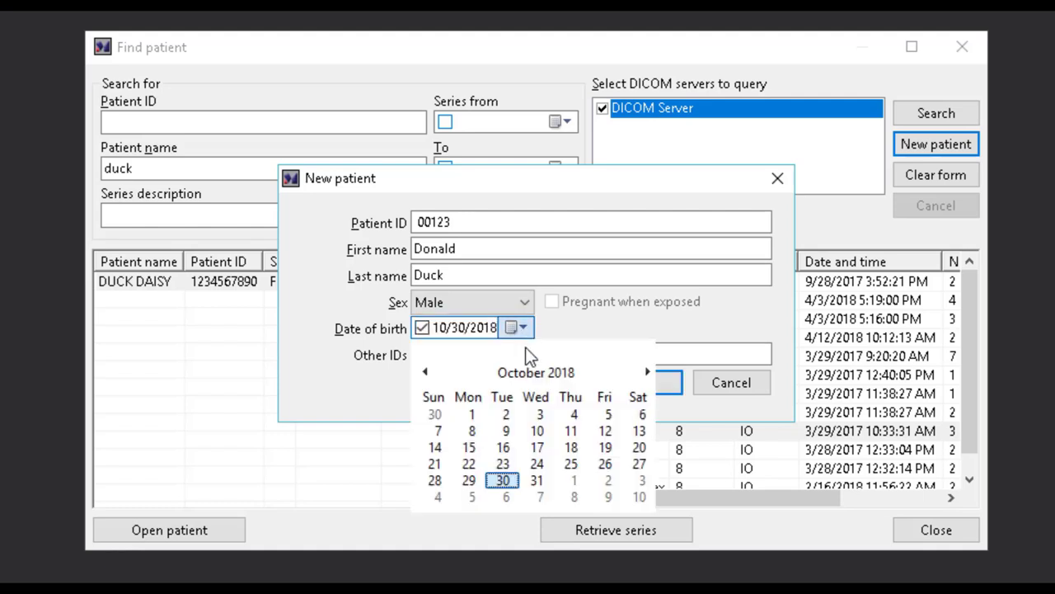
click(522, 375)
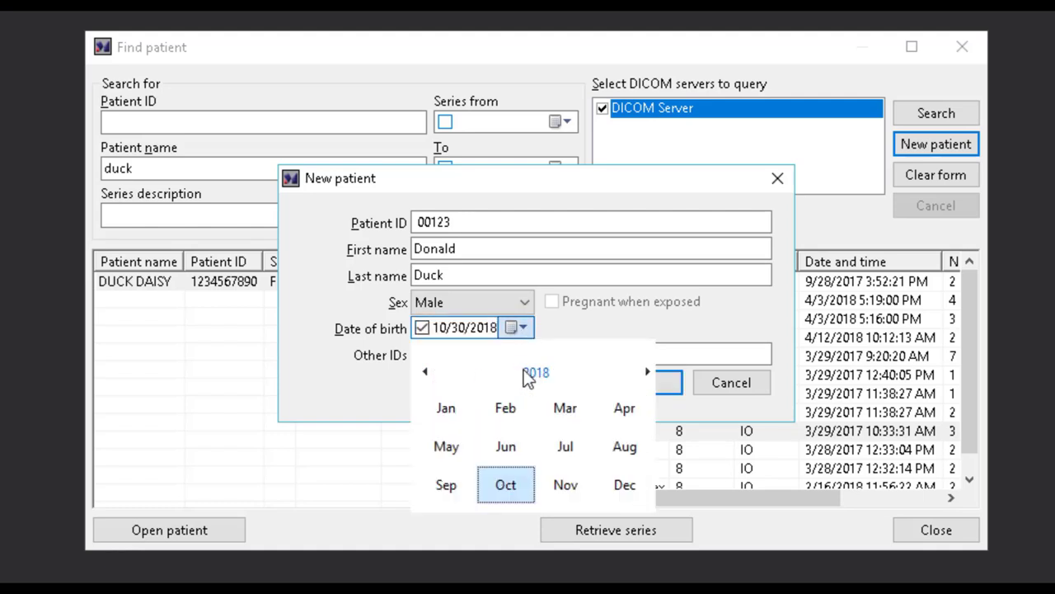
click(536, 375)
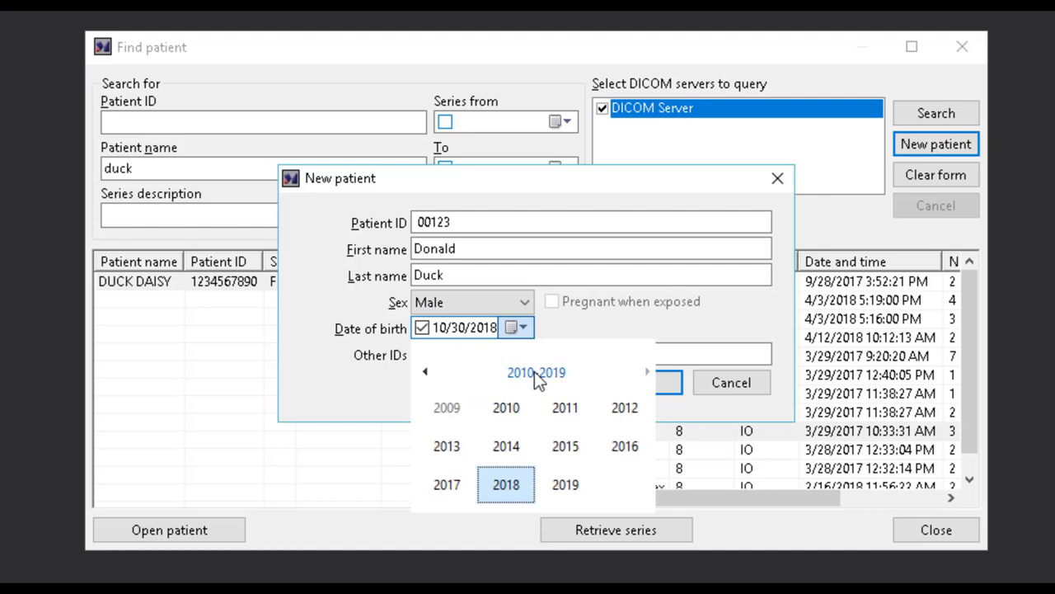
click(424, 372)
click(422, 371)
click(422, 371)
click(422, 371)
click(422, 371)
click(423, 371)
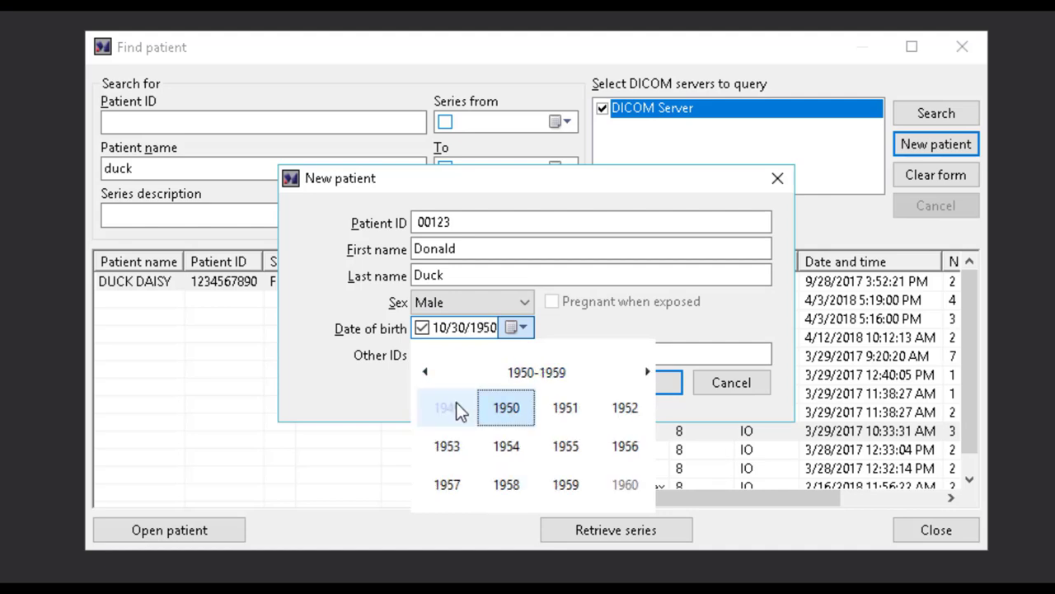
click(561, 452)
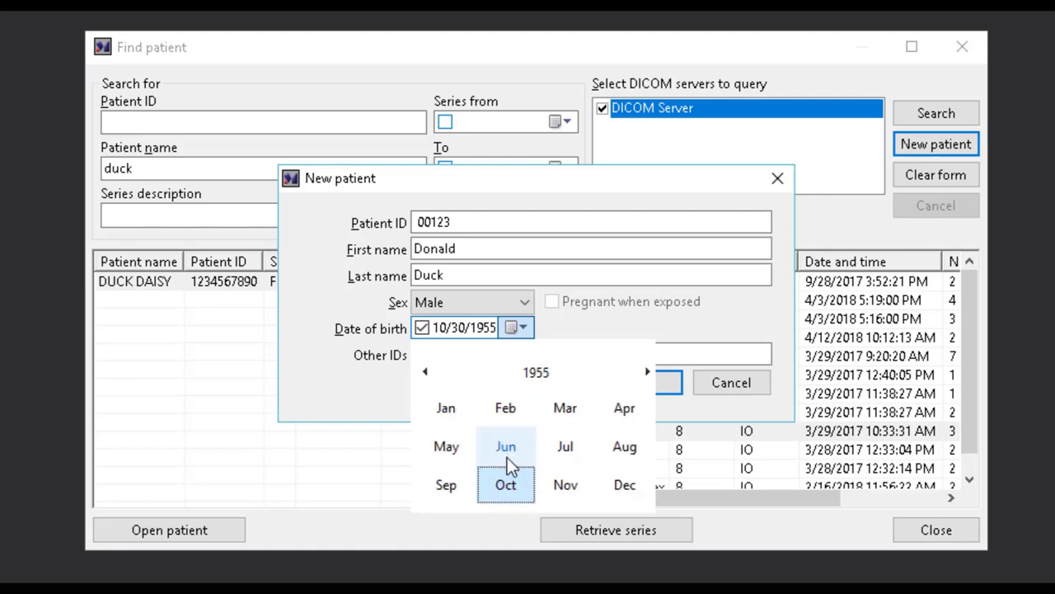
click(620, 447)
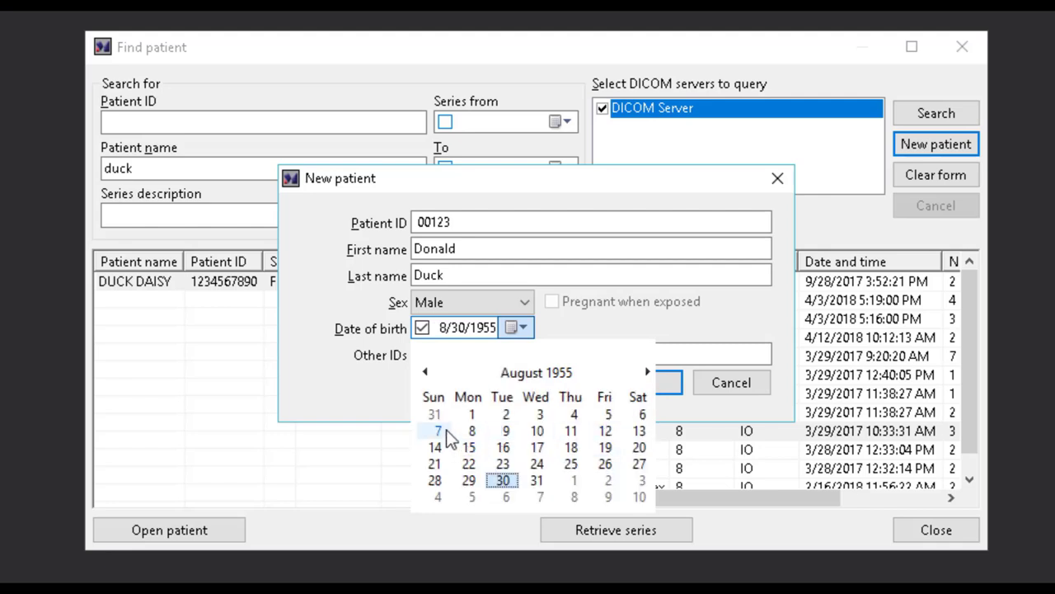
click(438, 430)
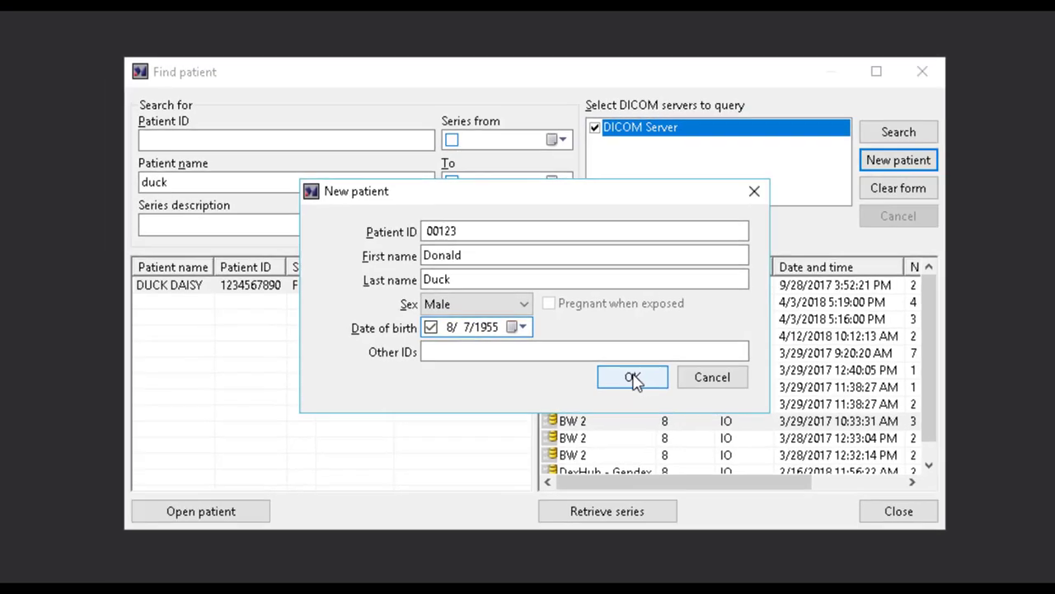
click(646, 385)
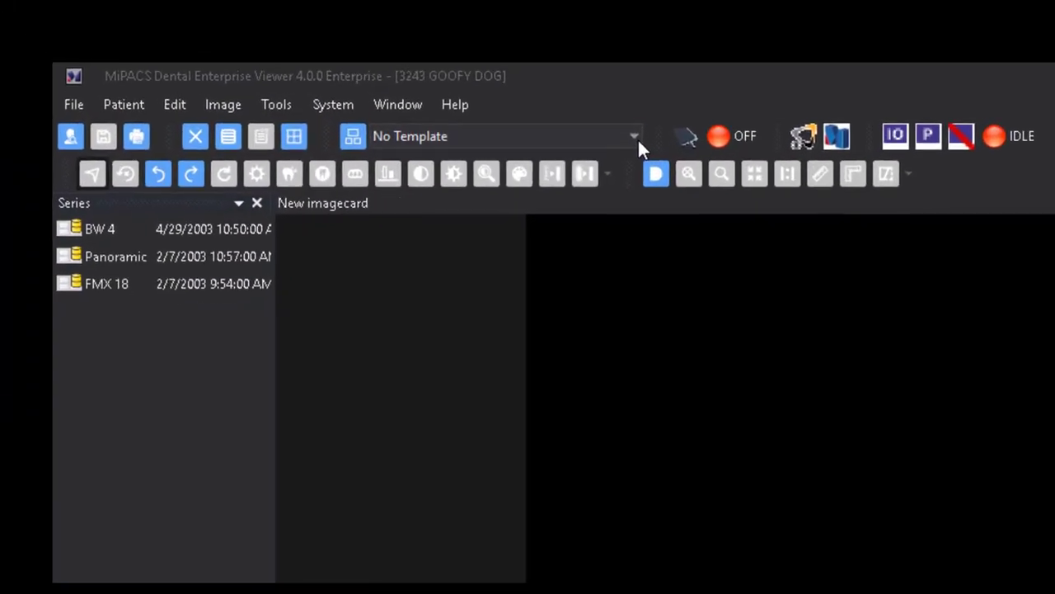
Choose the BW 4 template and display its empty image slots.
click(421, 82)
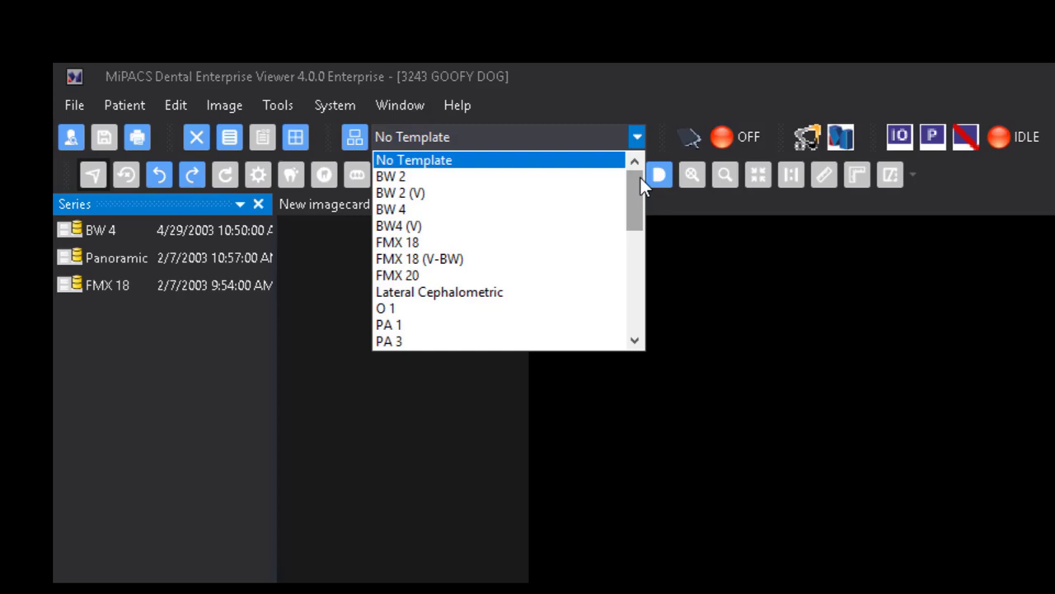
mouse_move(640, 179)
mouse_down()
mouse_move(635, 280)
mouse_move(642, 188)
mouse_up()
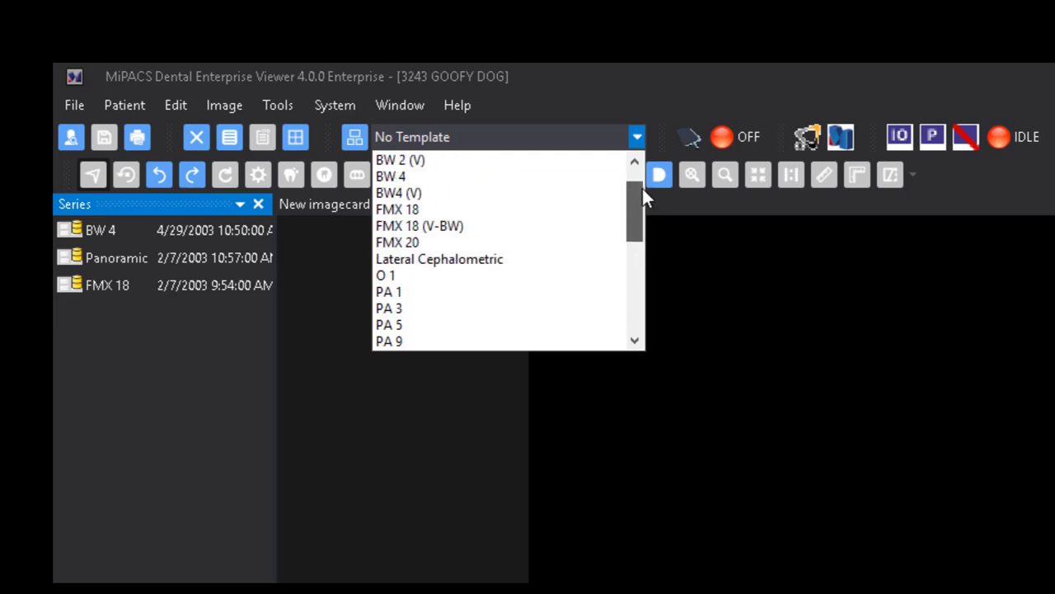
click(461, 178)
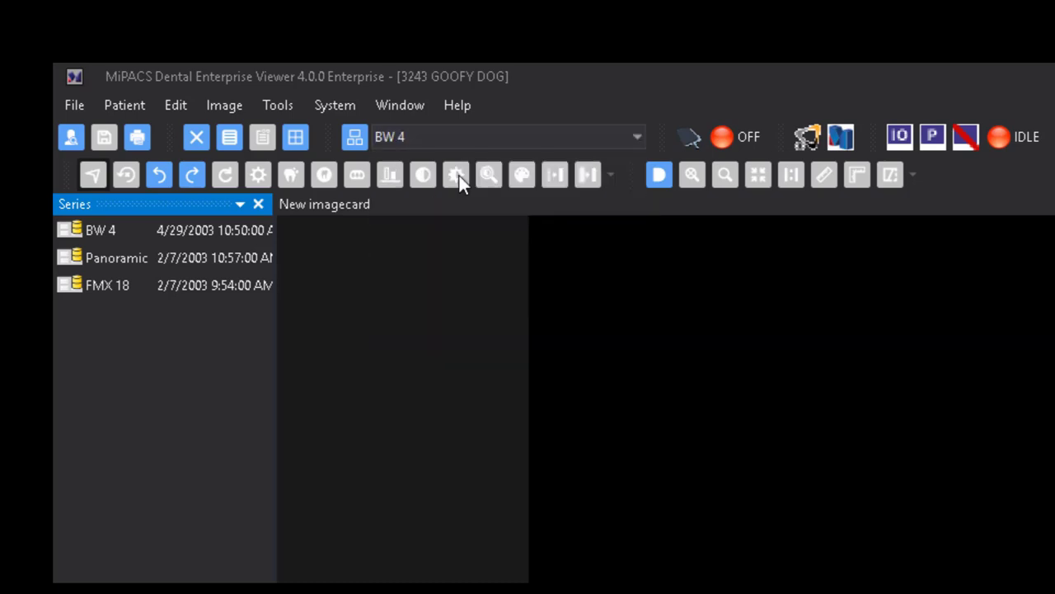
click(356, 138)
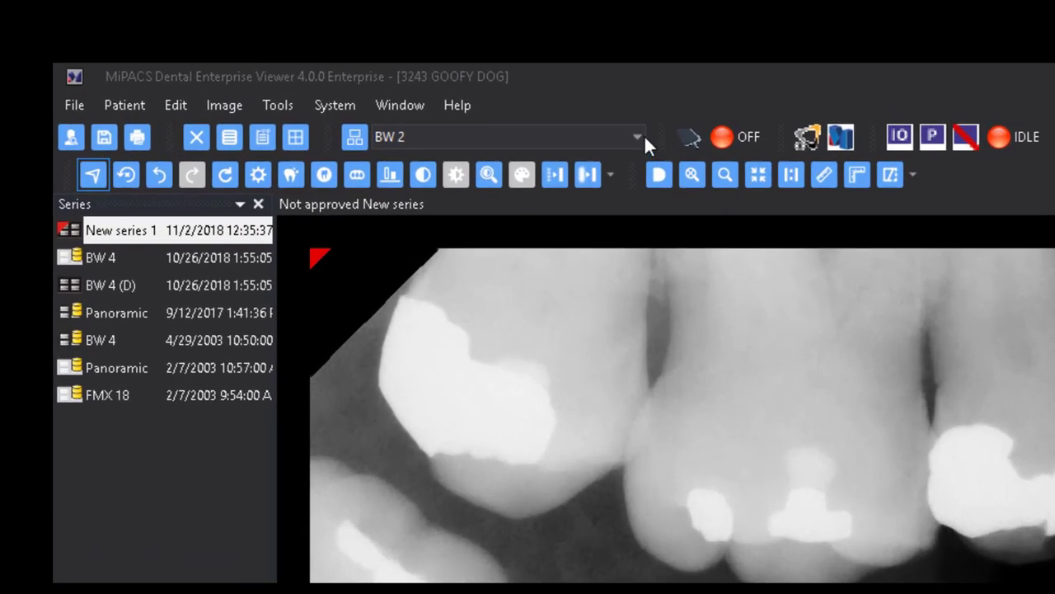
Remount the current series, placing the molar and premolar X-rays in slots 1 and 2.
click(292, 48)
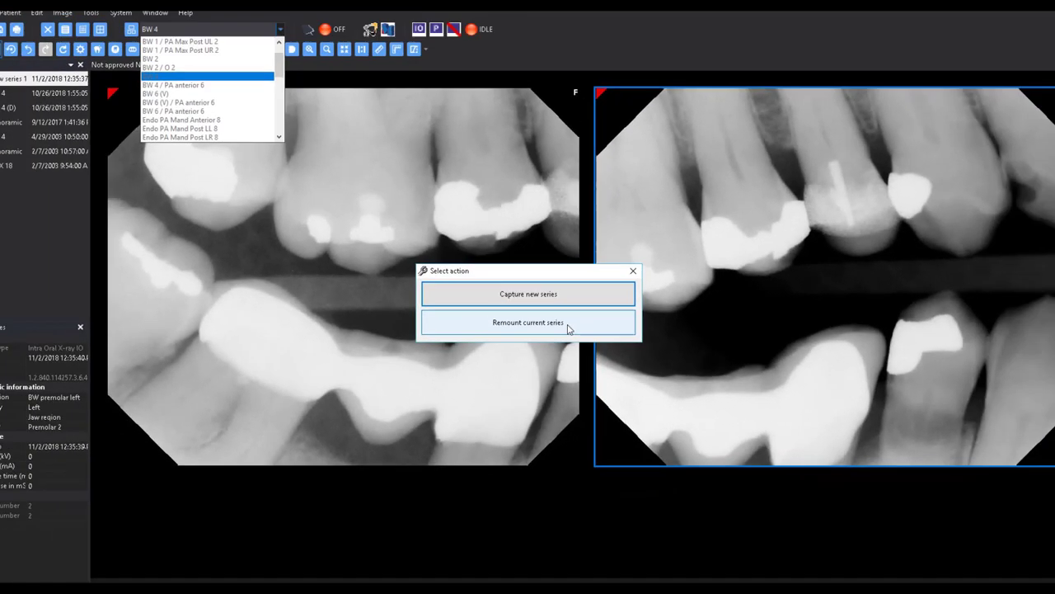
click(624, 268)
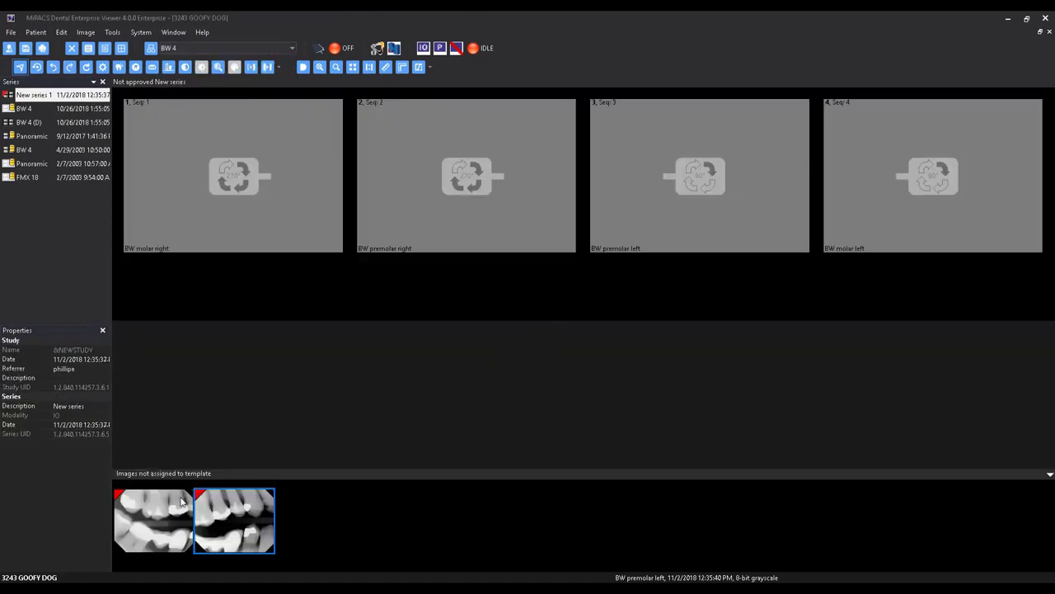
drag(179, 501, 246, 231)
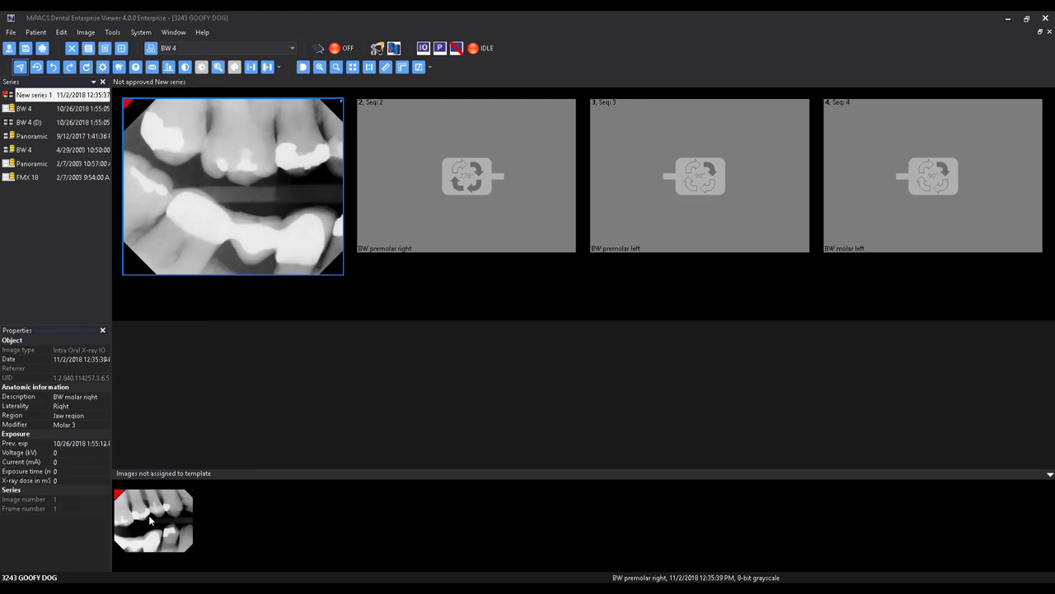
drag(151, 520, 465, 219)
Rotate the bitewings in slots 3 and 4 into landscape orientation.
click(614, 213)
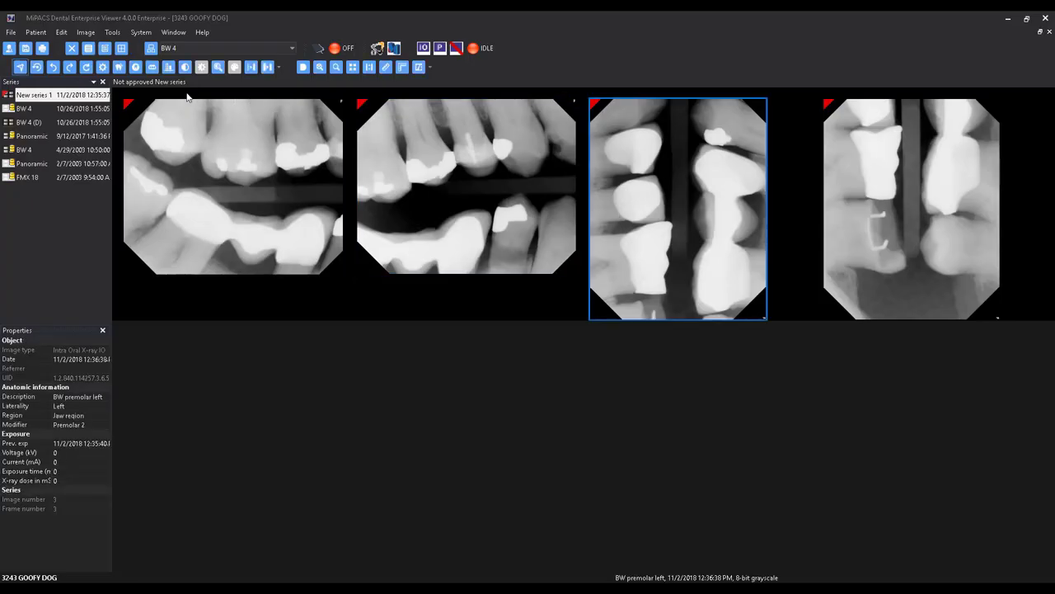
click(89, 69)
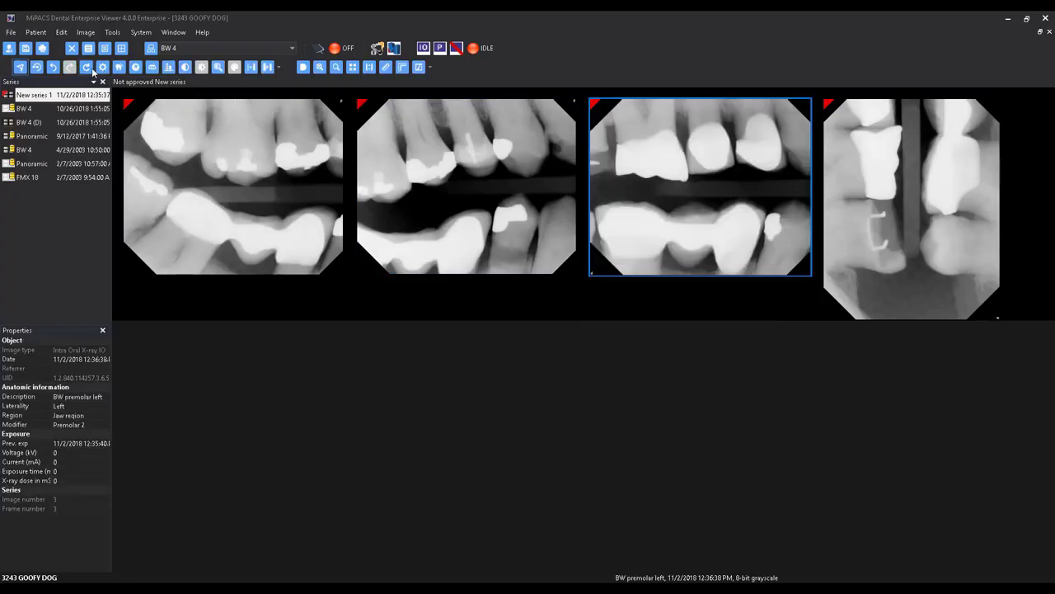
click(93, 70)
click(92, 70)
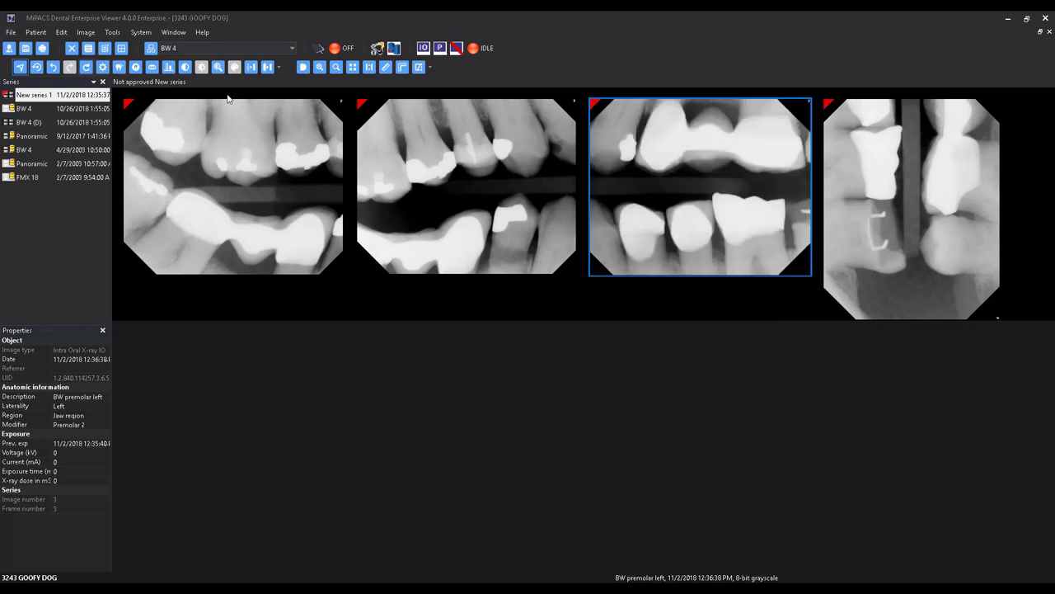
click(841, 172)
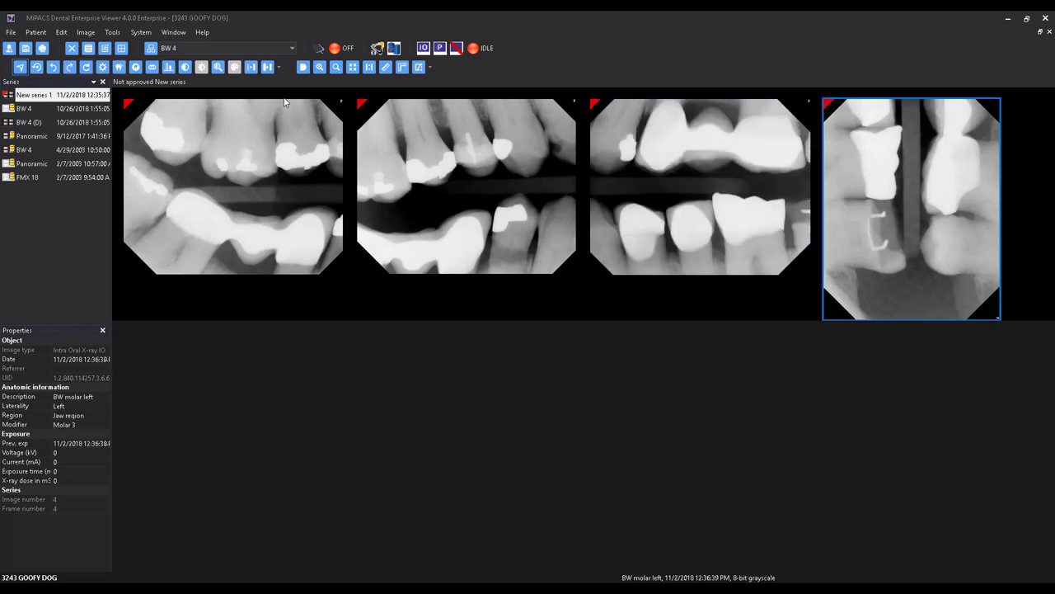
click(92, 70)
click(92, 71)
click(92, 70)
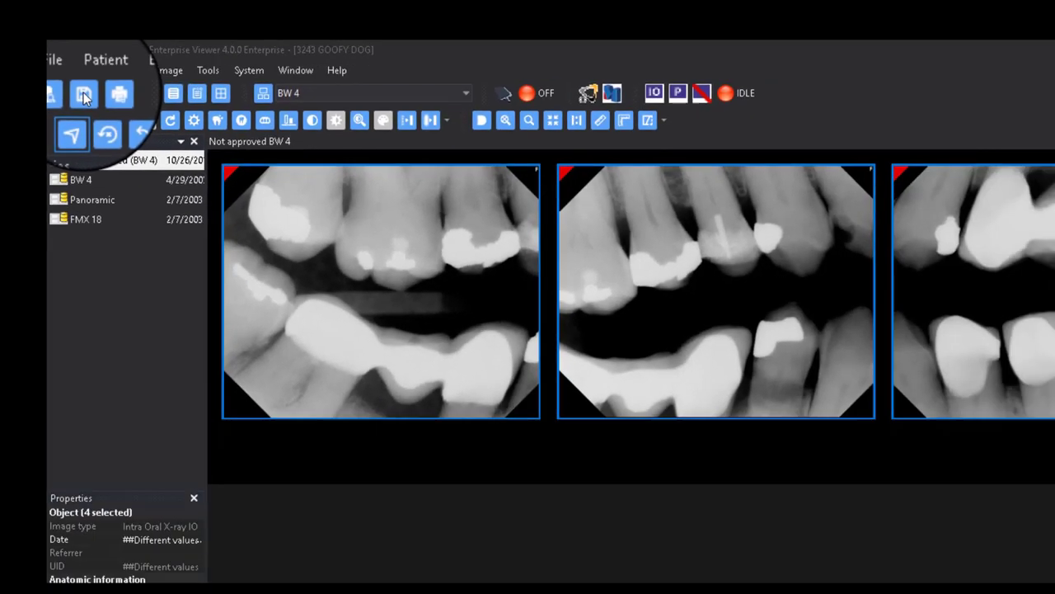
Save and approve the BW 4 series.
click(157, 150)
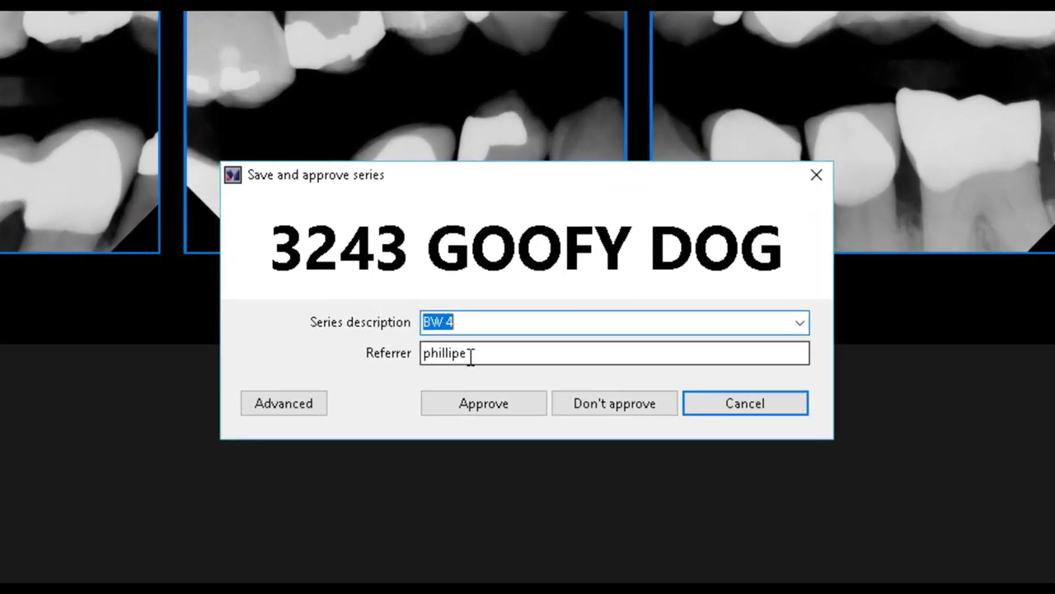
click(490, 402)
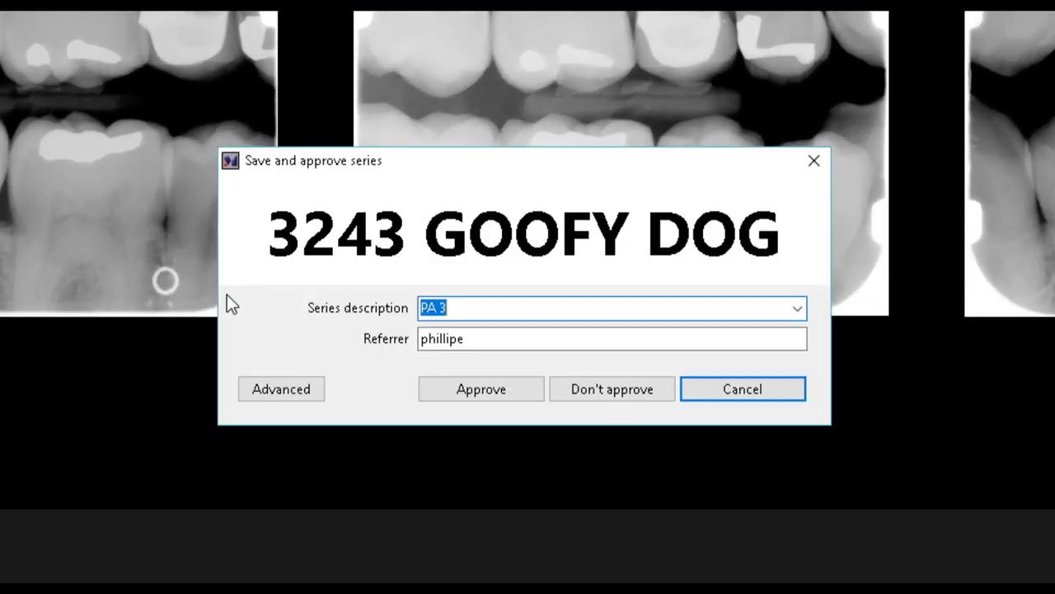
Append ' - BWs' to make the description 'PA 3 - BWs' and attempt approval.
key(End)
text(- BW)
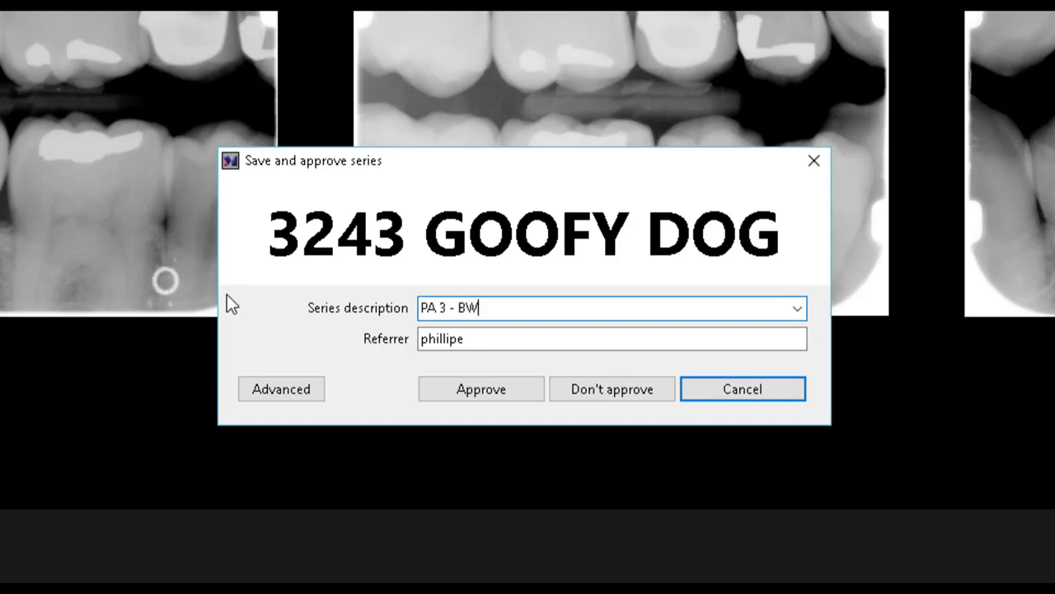
text(s)
click(470, 394)
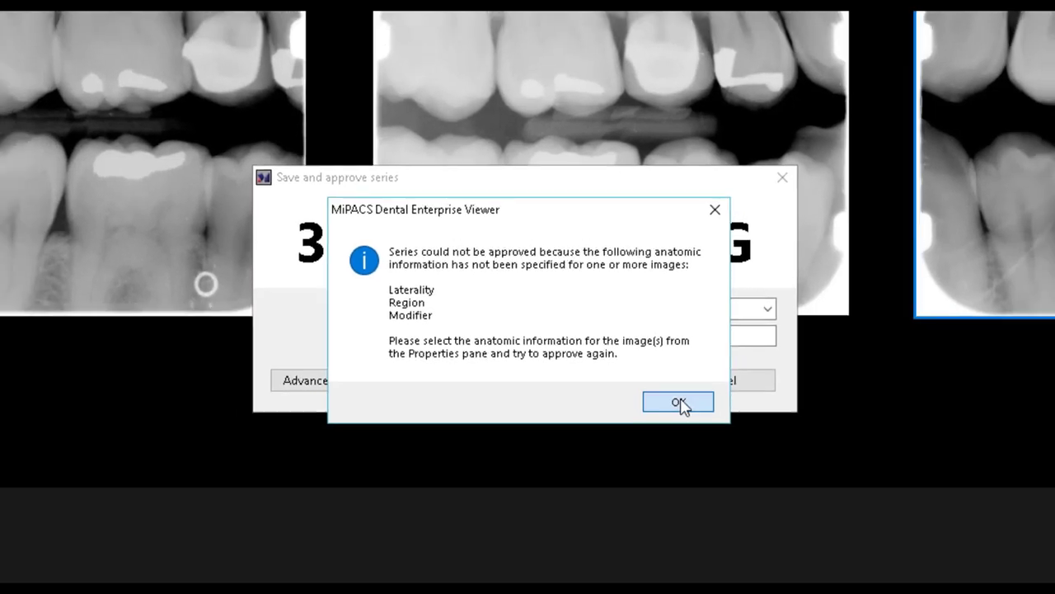
Dismiss the warning and set the first image's description to BW molar right.
click(698, 411)
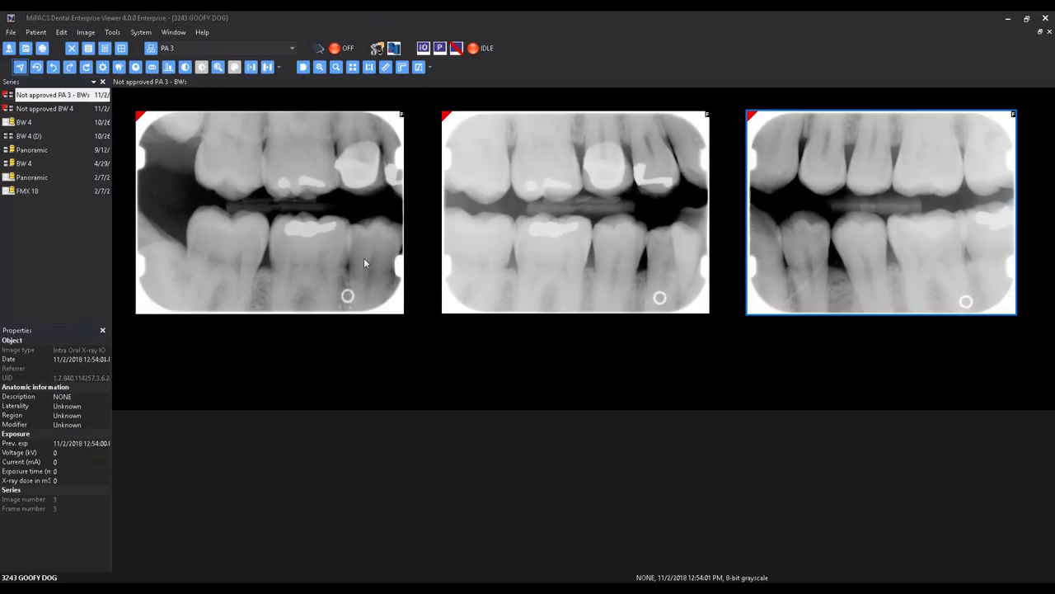
click(306, 232)
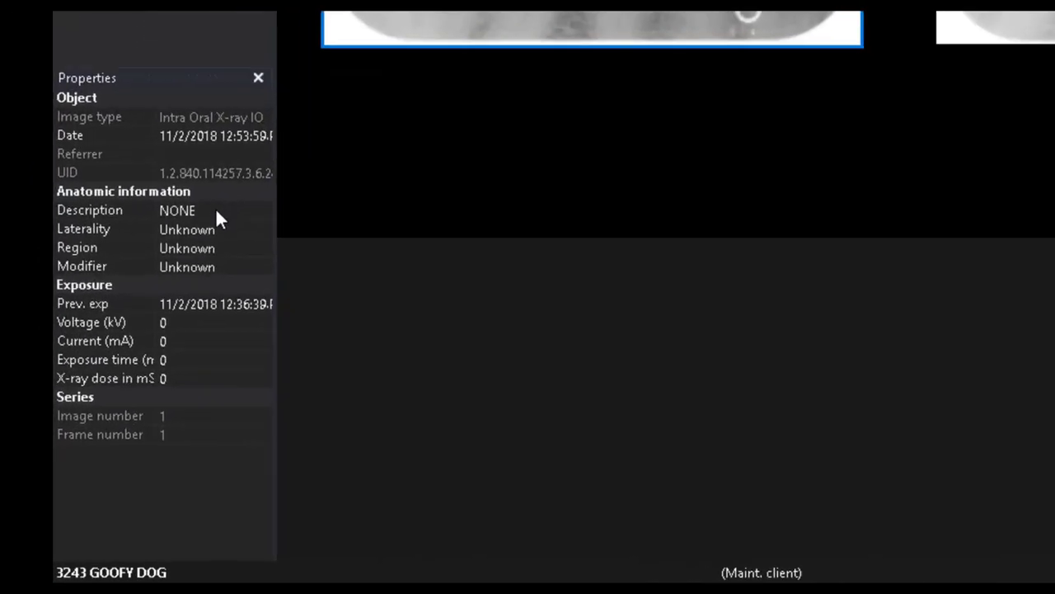
click(217, 213)
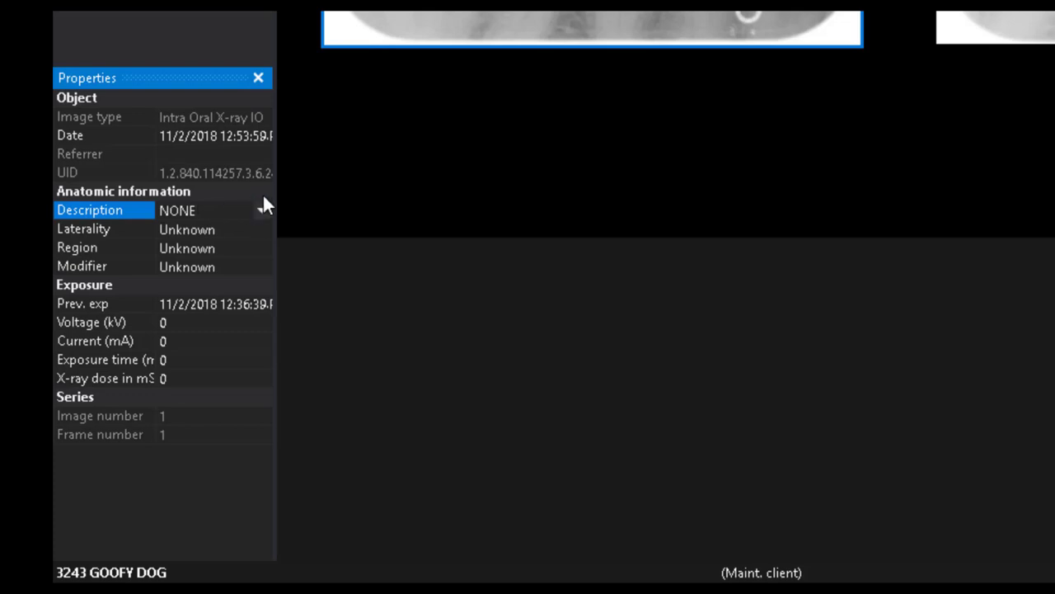
click(262, 211)
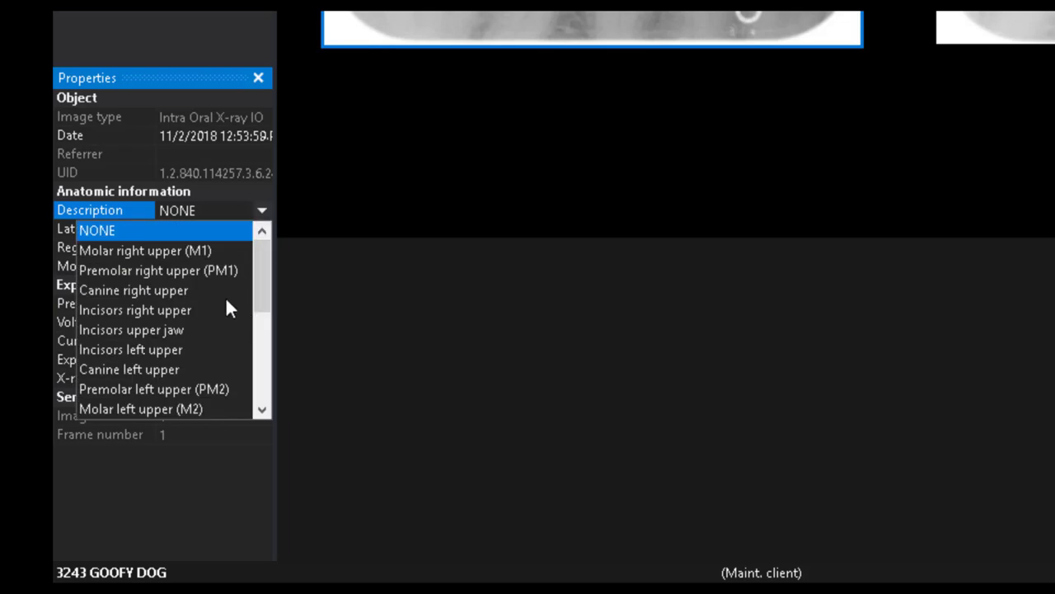
scroll(225, 300, down, 4)
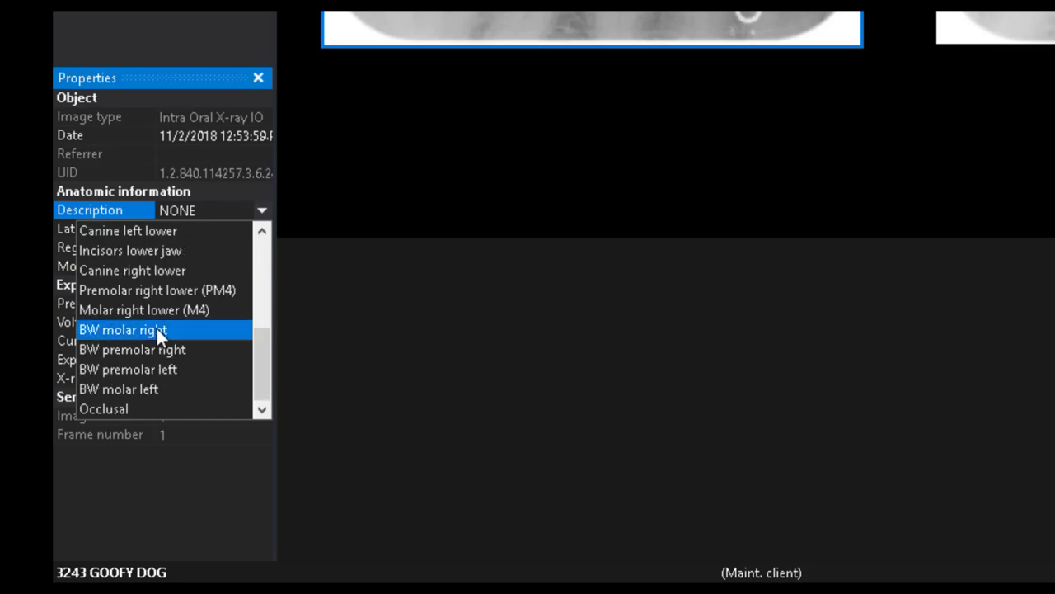
click(156, 328)
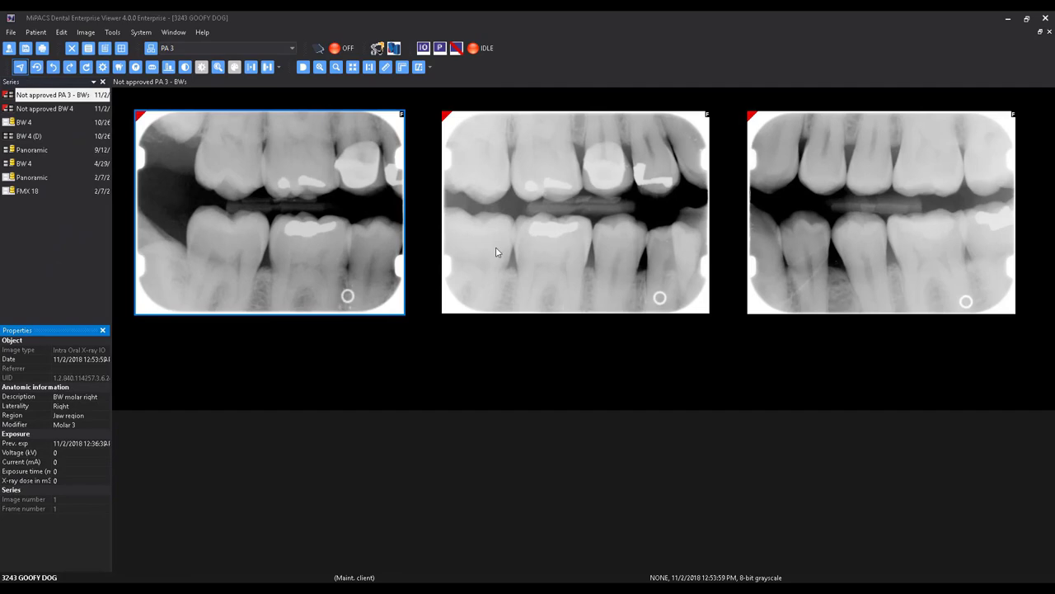
Set the second image to BW premolar right, then save and retry approval.
click(498, 251)
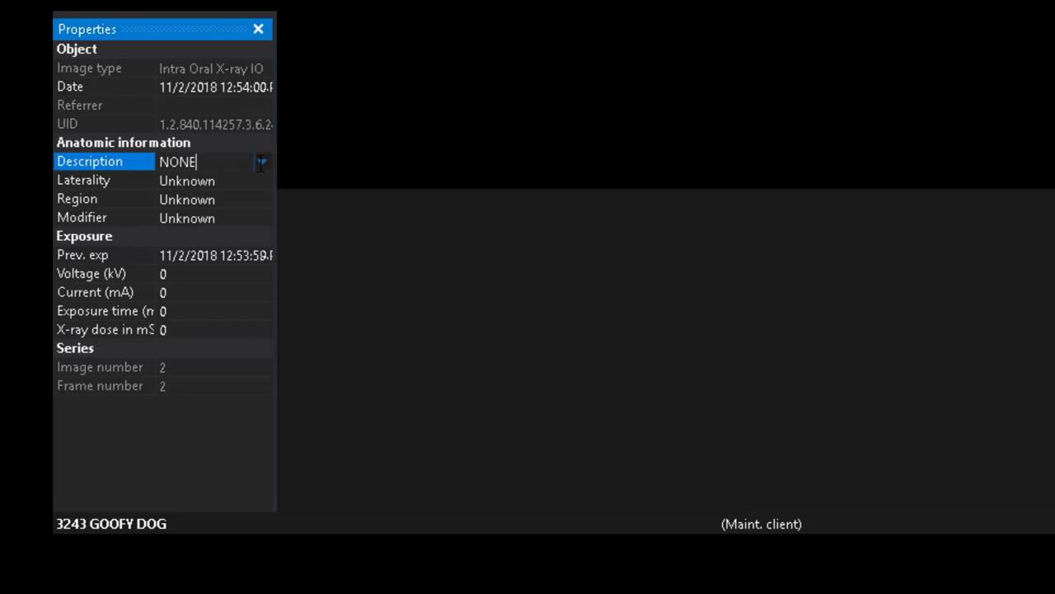
click(261, 161)
scroll(236, 278, down, 5)
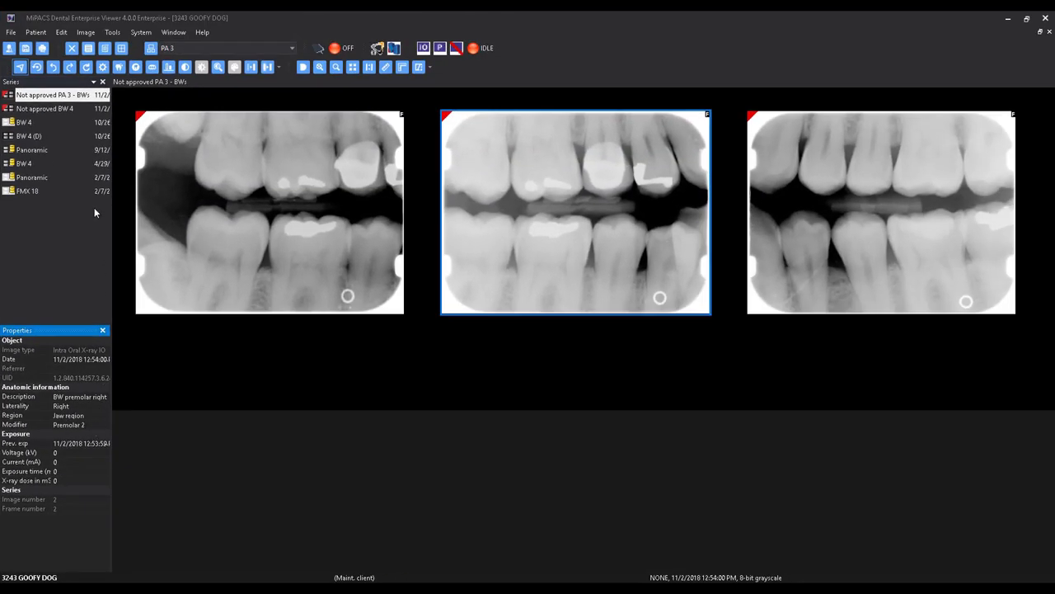
click(24, 49)
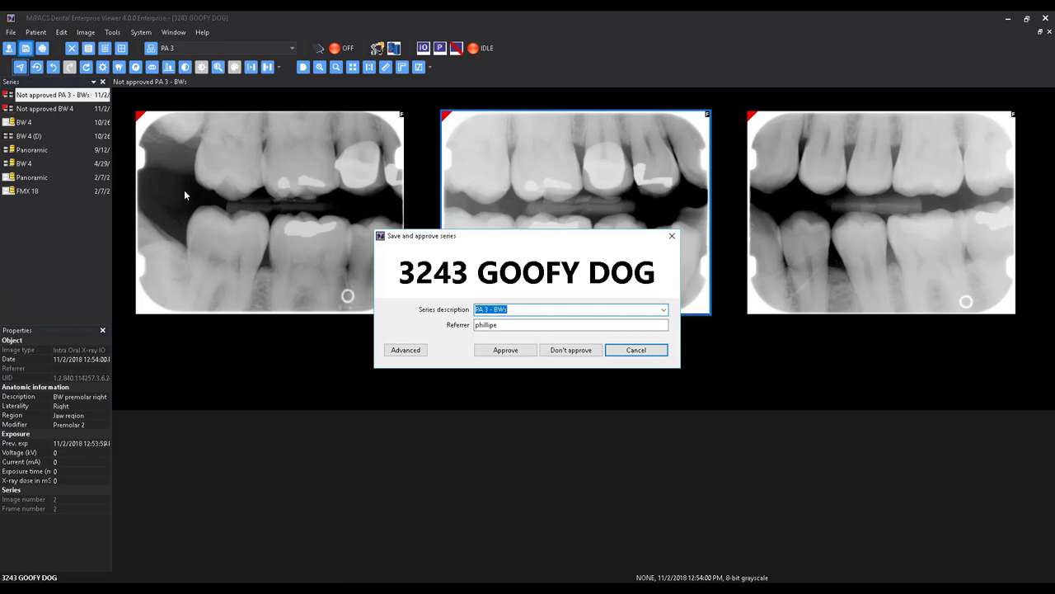
click(506, 350)
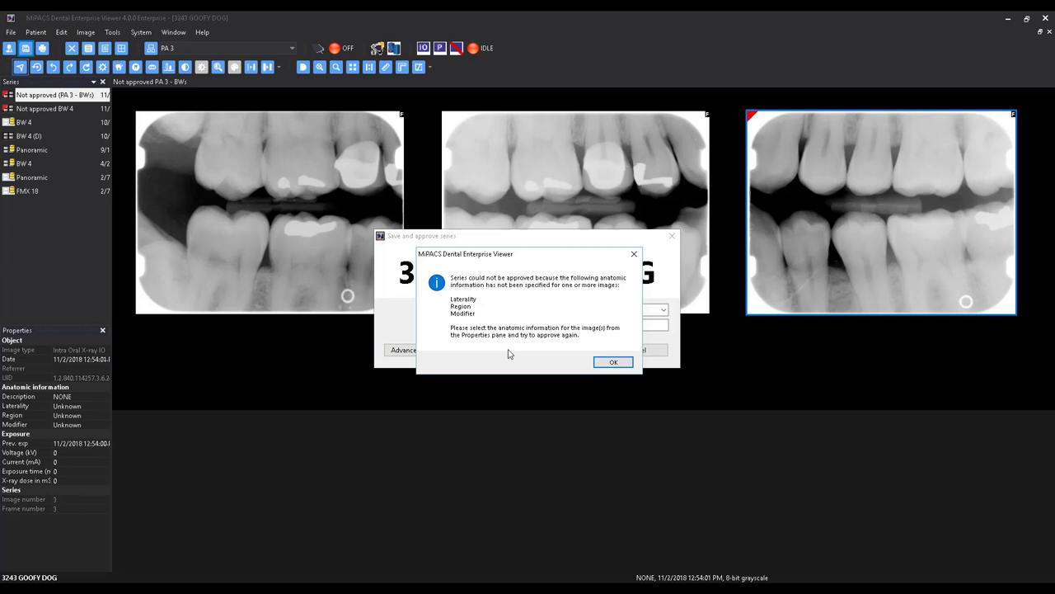
Dismiss the warning and set the third image's description to BW premolar left.
click(613, 362)
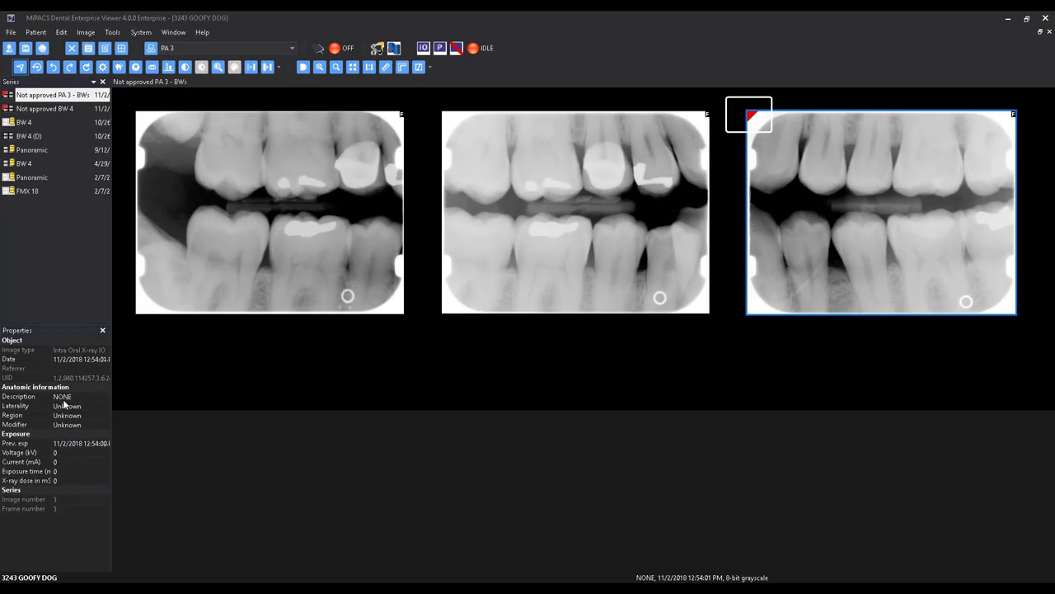
click(64, 396)
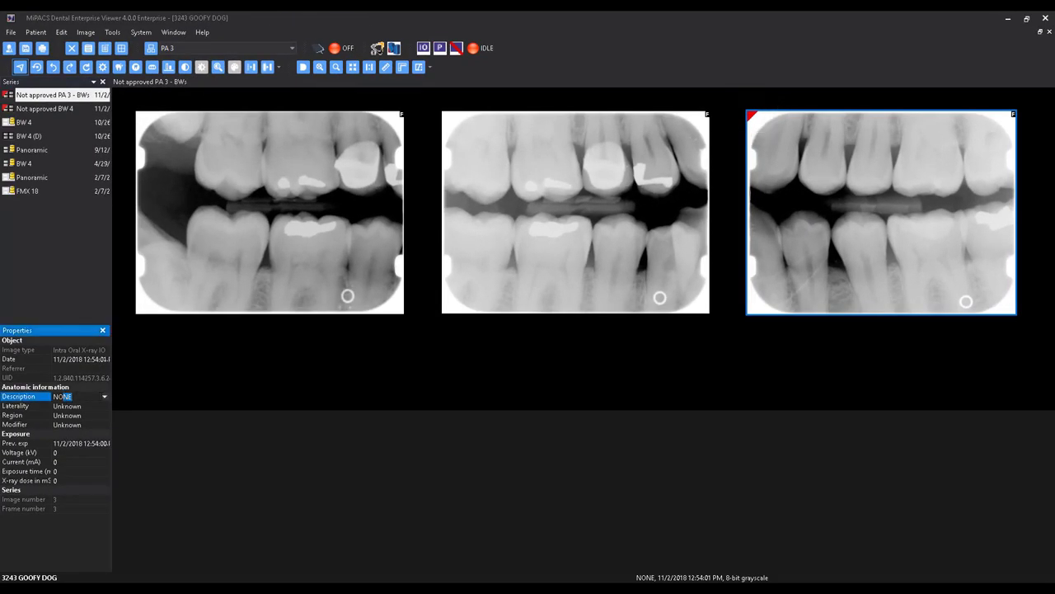
click(104, 396)
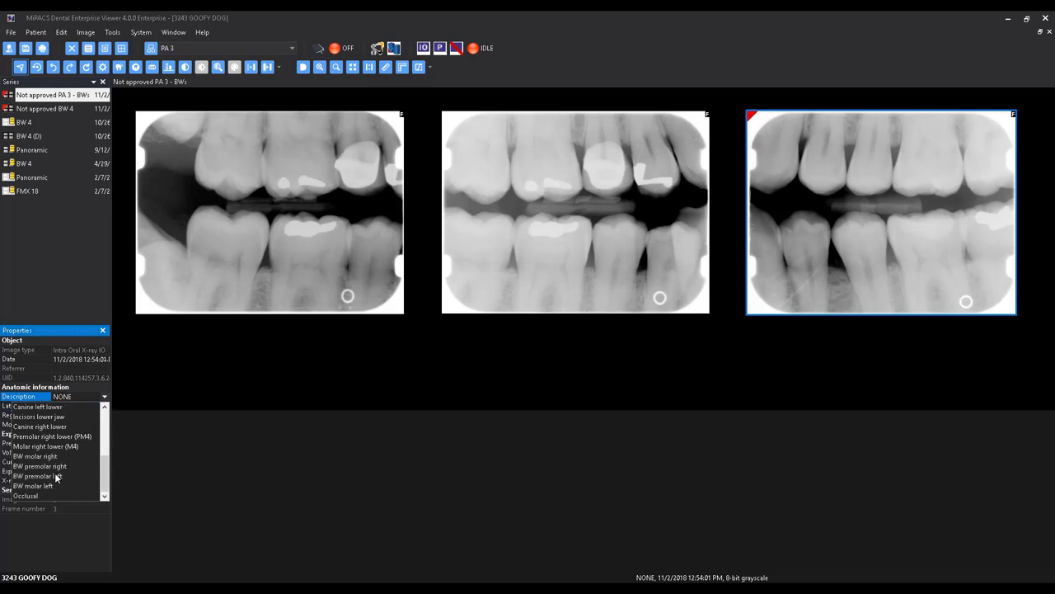
click(52, 476)
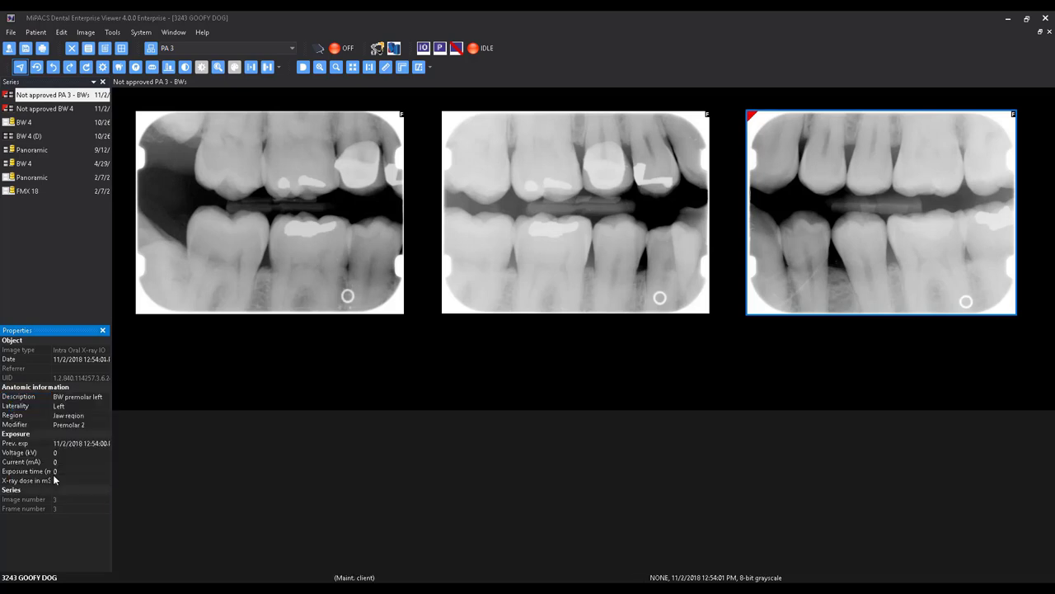
Save and approve PA 3 - BWs, sending its images to the DICOM server.
click(27, 49)
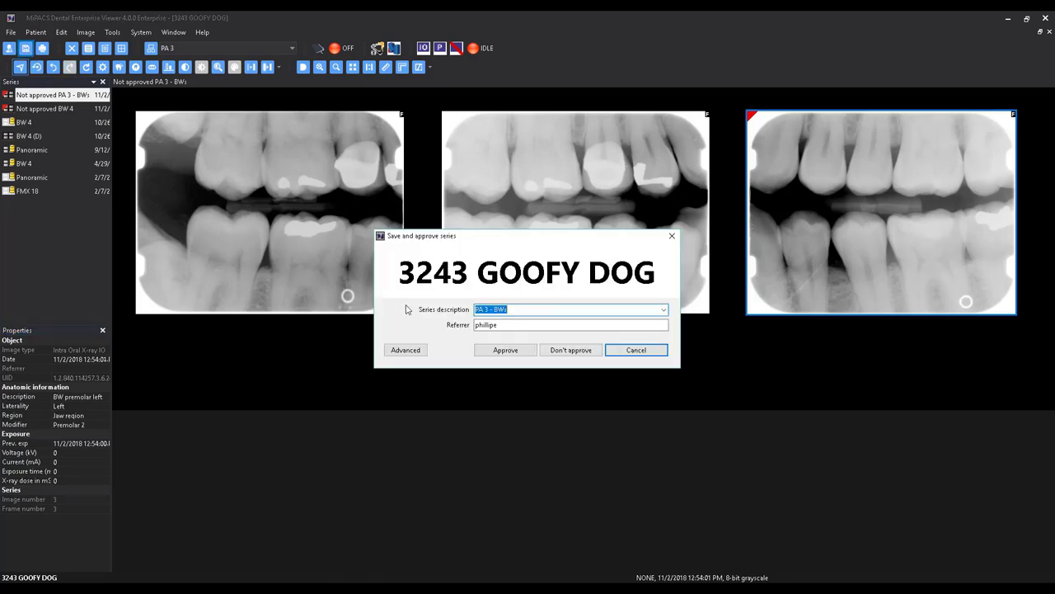
click(492, 353)
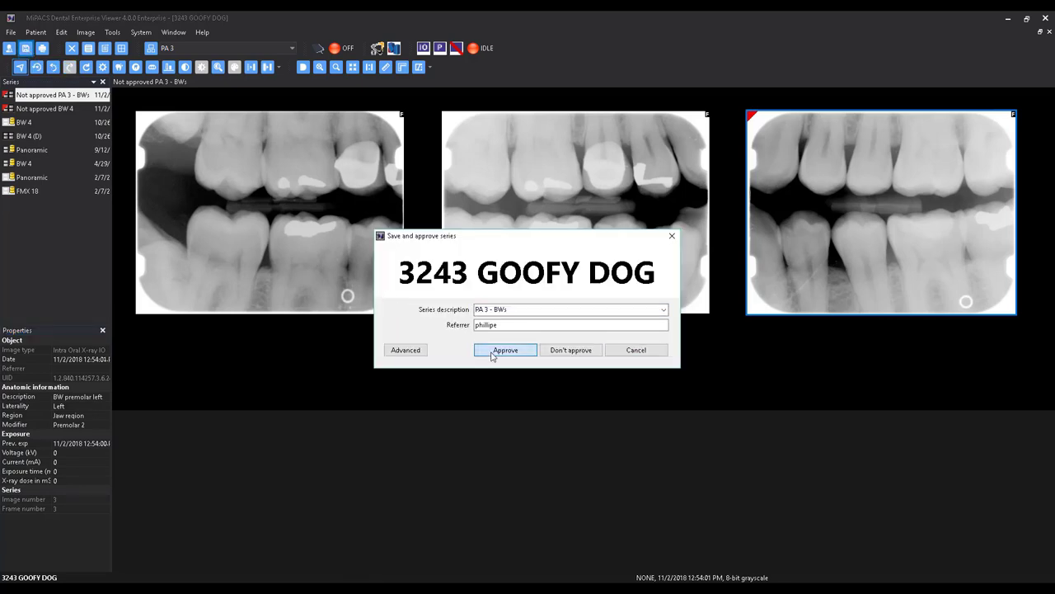
click(29, 49)
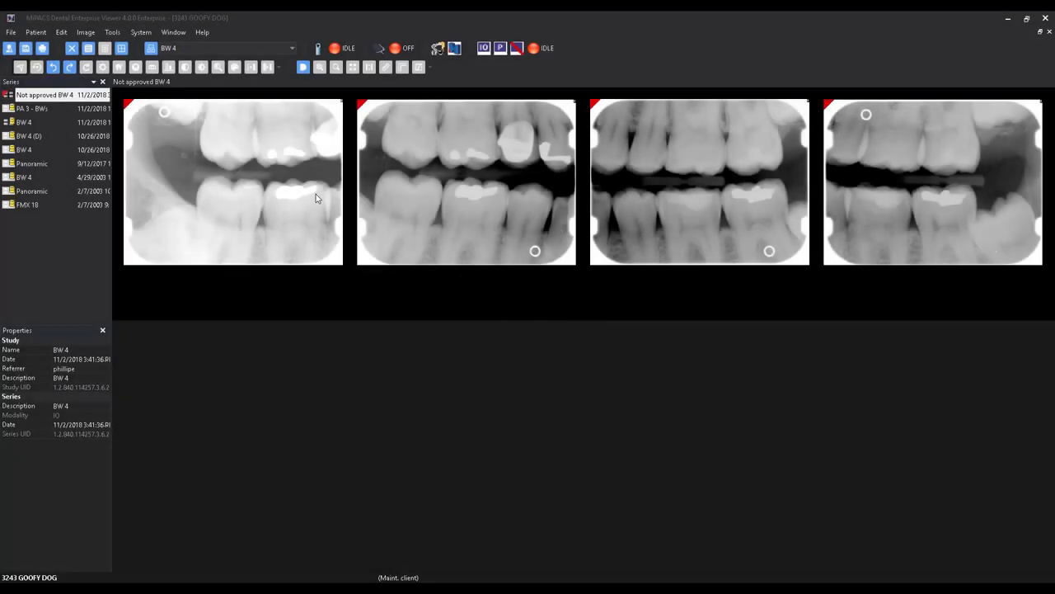
Unassign the first BW 4 bitewing and rotate the new slot 1 image 90° to horizontal.
click(316, 194)
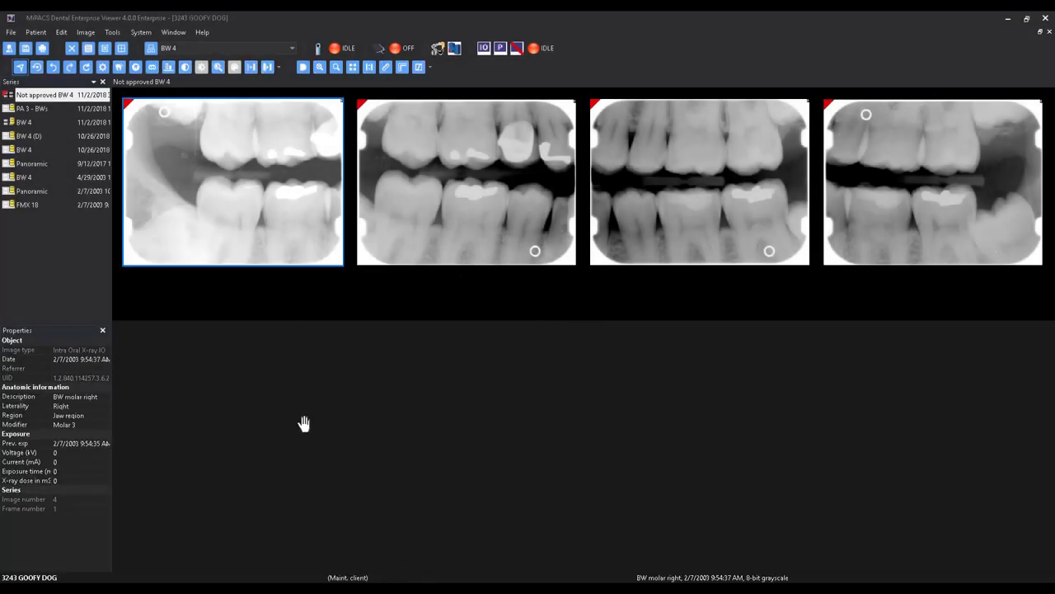
key(Delete)
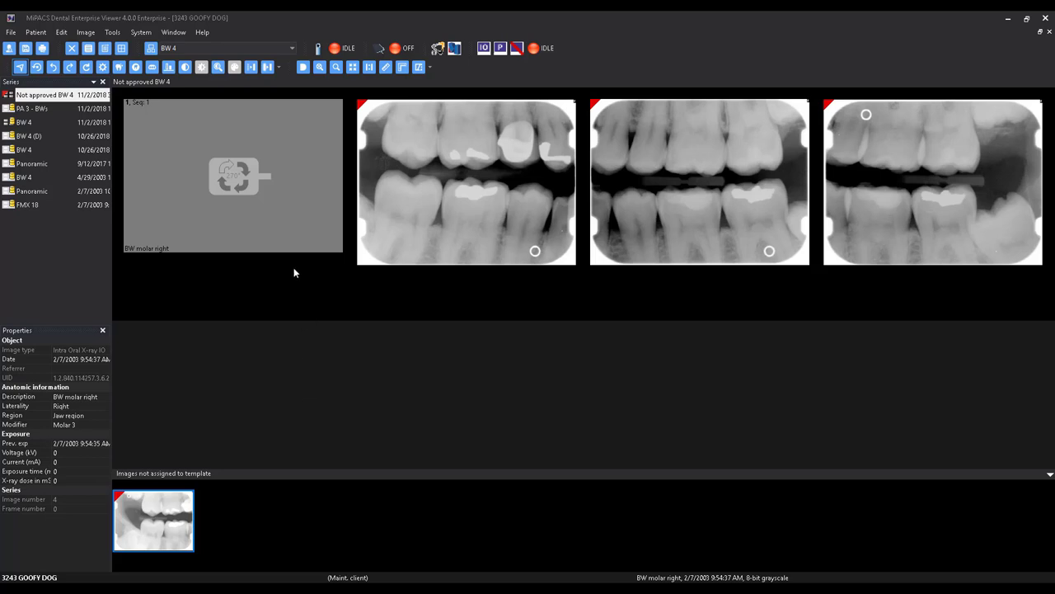
click(287, 195)
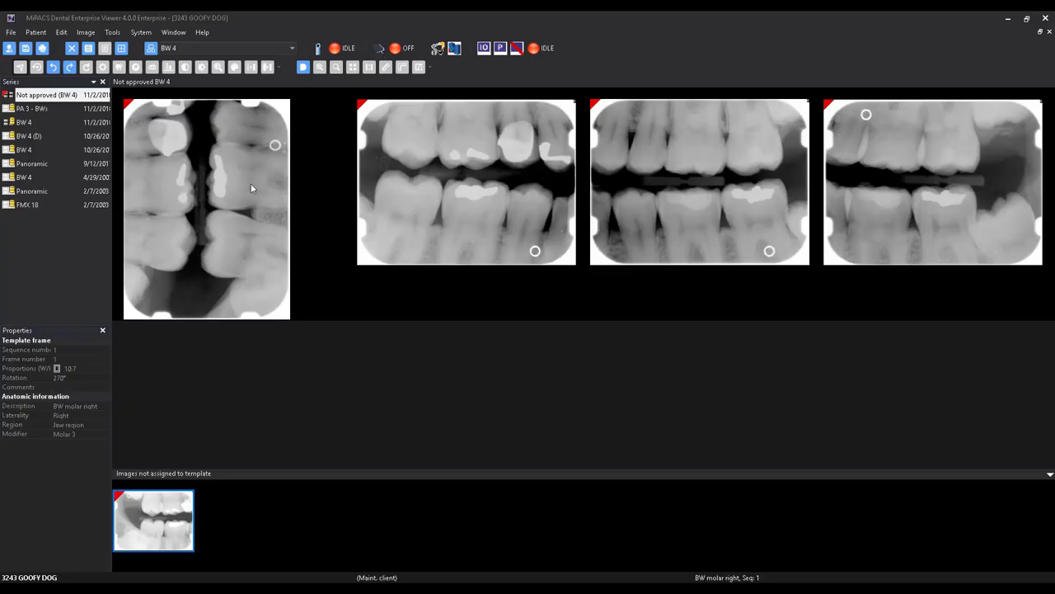
click(250, 183)
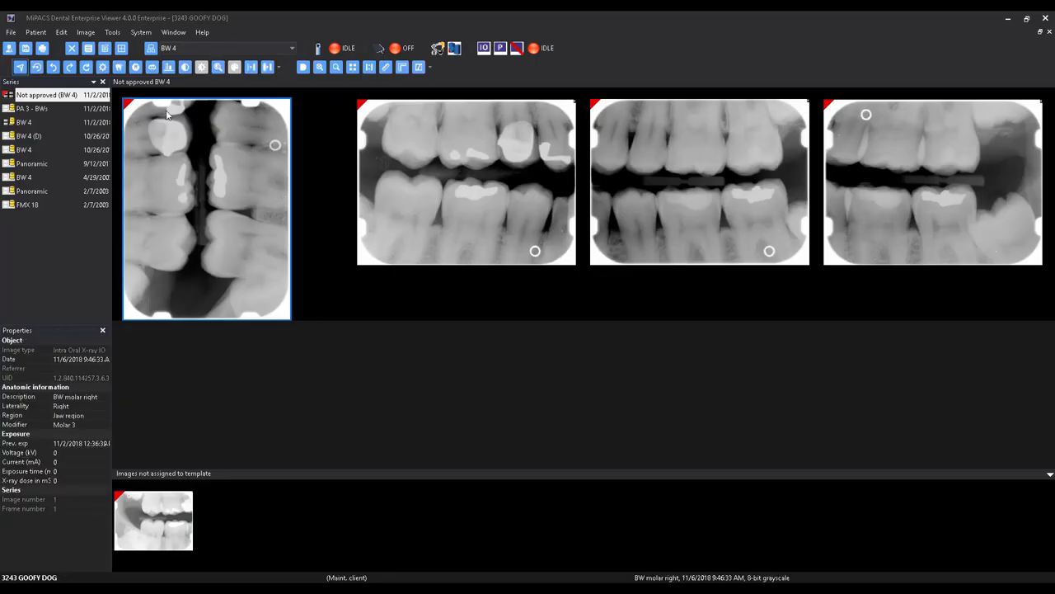
click(86, 68)
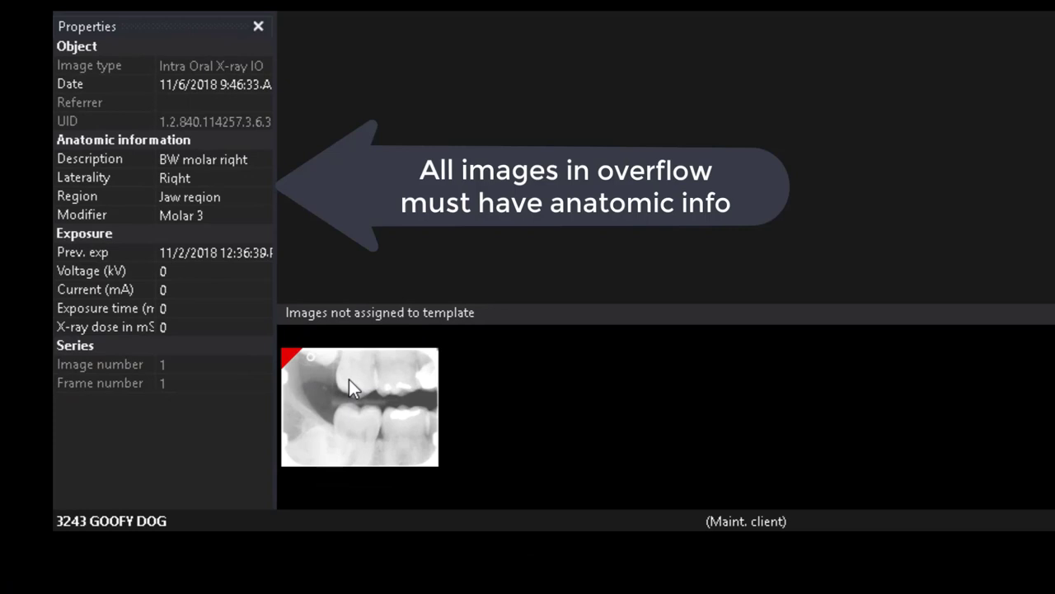
Save the BW 4 series and approve it.
click(147, 507)
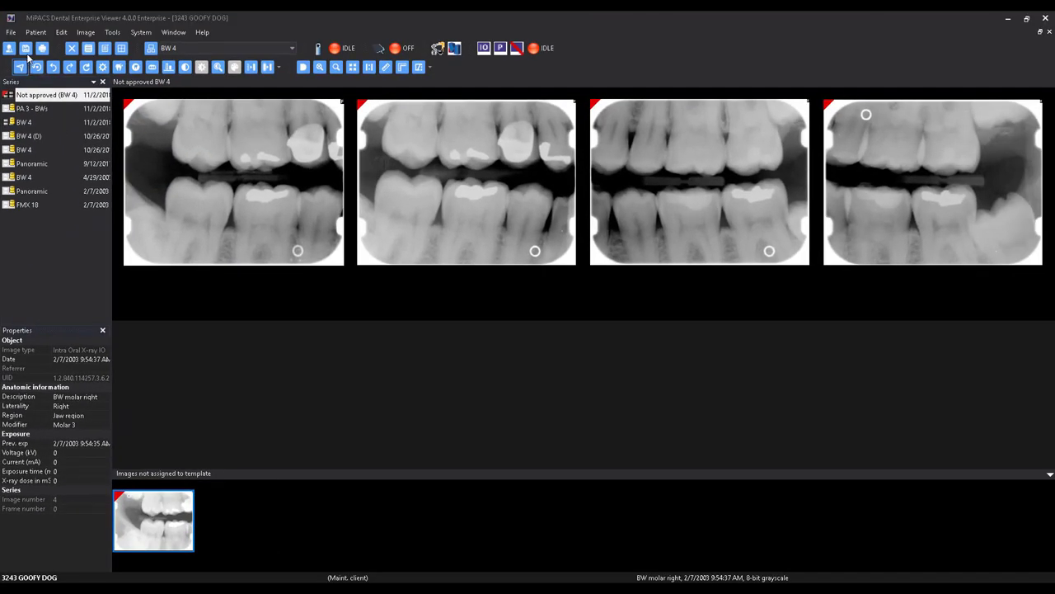
click(26, 52)
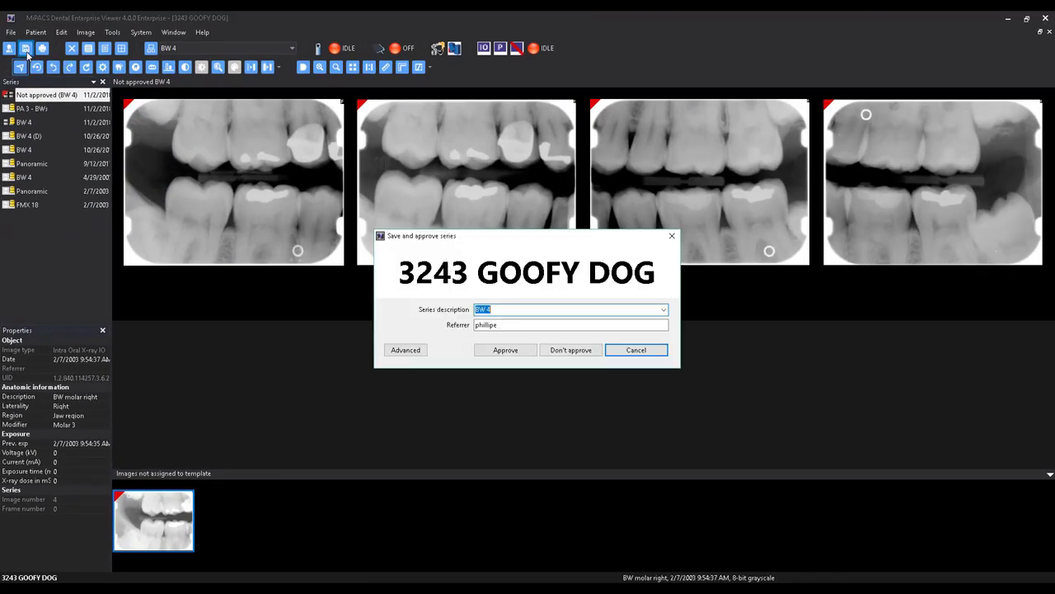
click(498, 351)
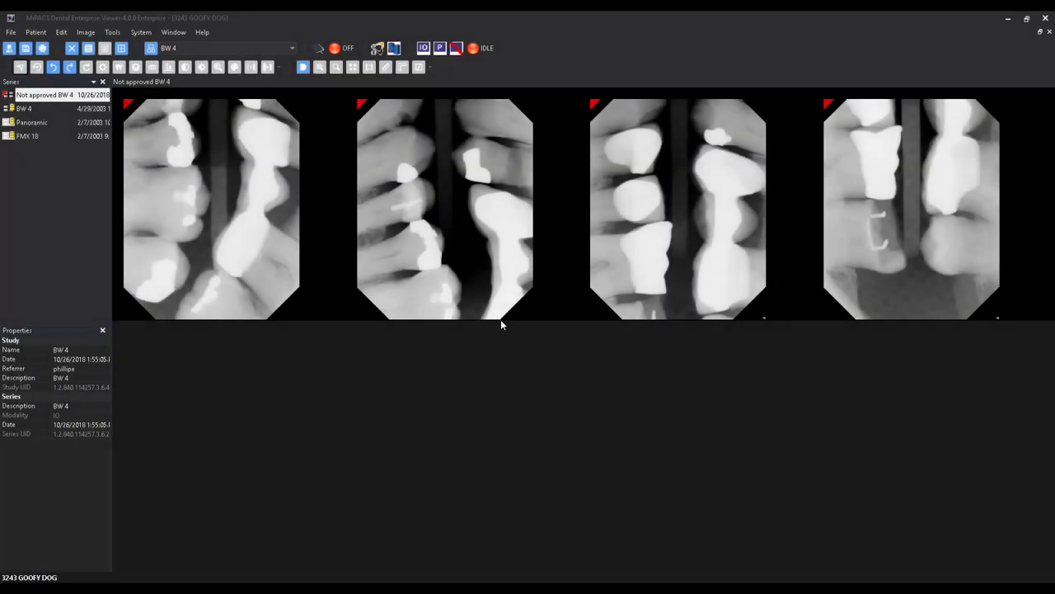
Rotate the first two sideways bitewings a quarter turn clockwise each.
click(241, 244)
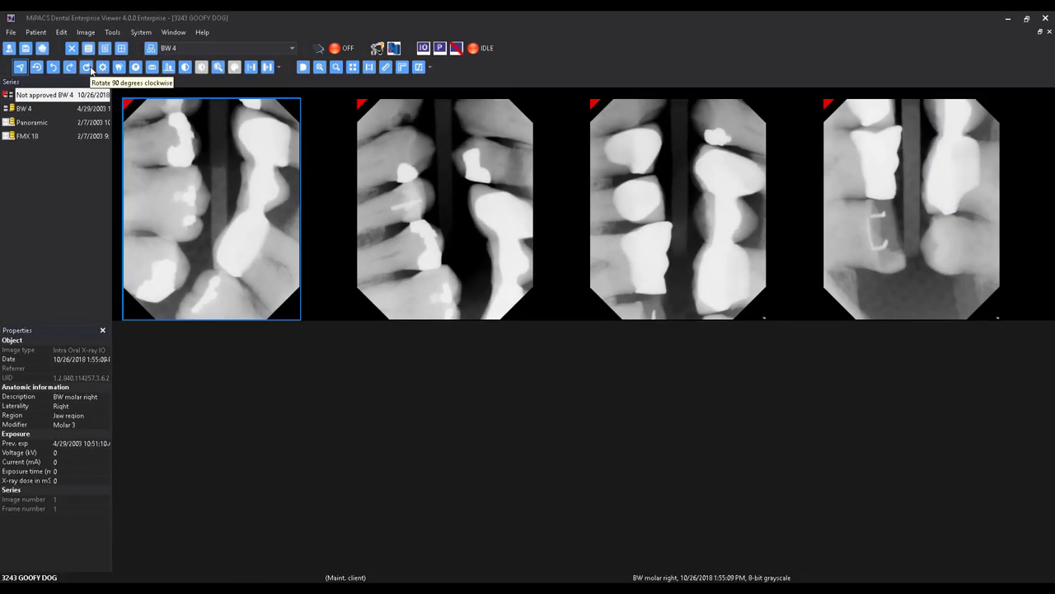
click(87, 68)
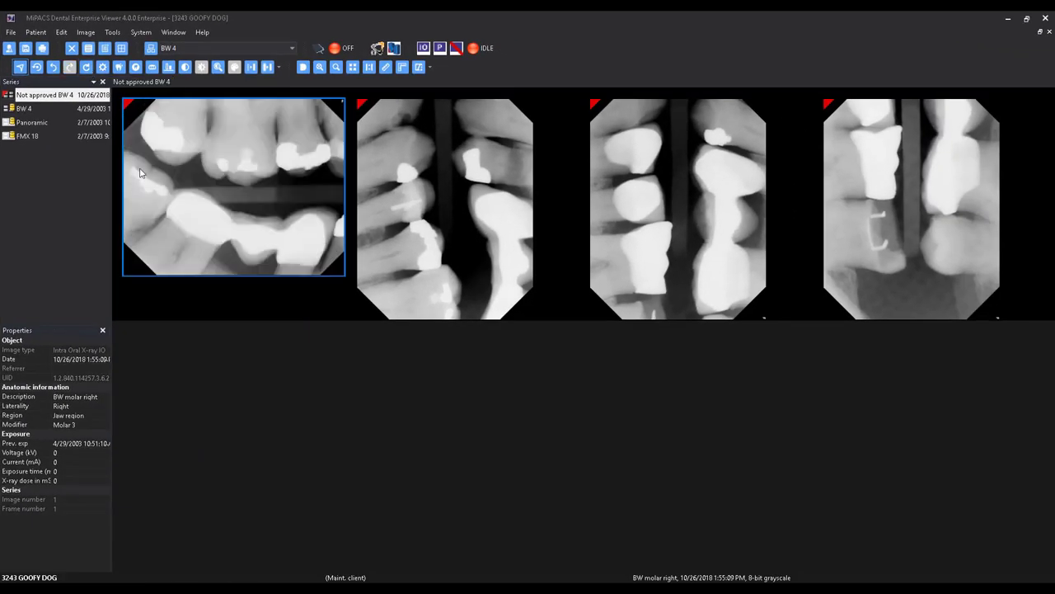
click(445, 195)
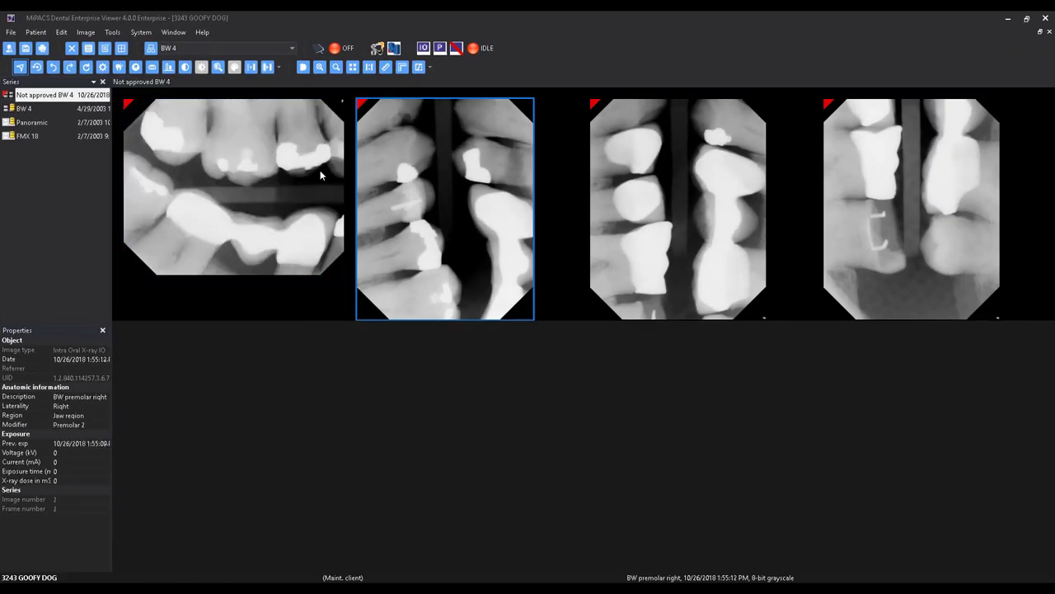
click(88, 69)
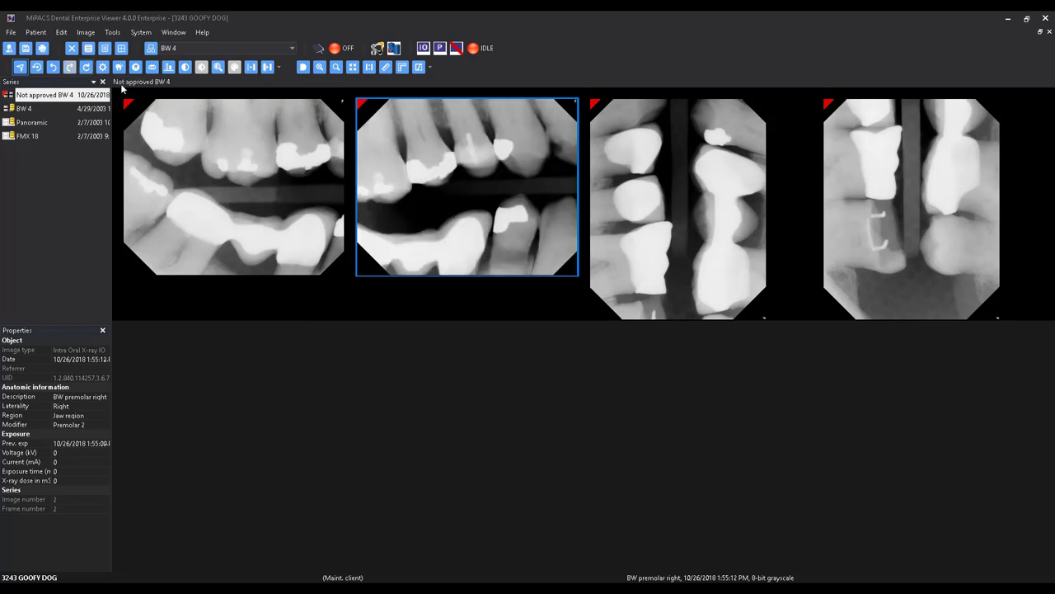
Rotate the third and fourth bitewings three quarter turns clockwise until they lie landscape.
click(656, 213)
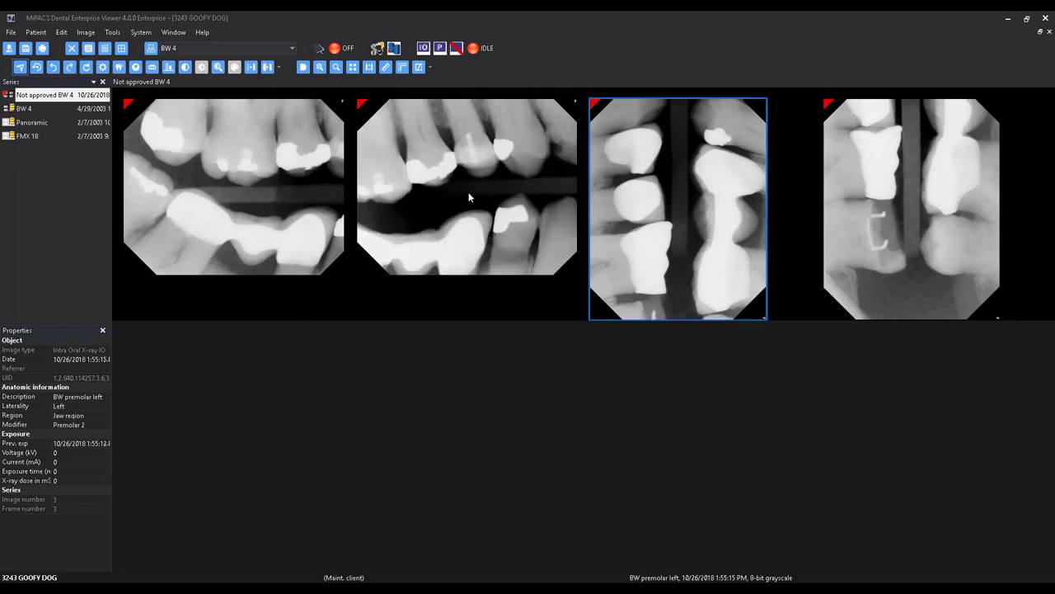
click(88, 68)
click(87, 67)
click(87, 68)
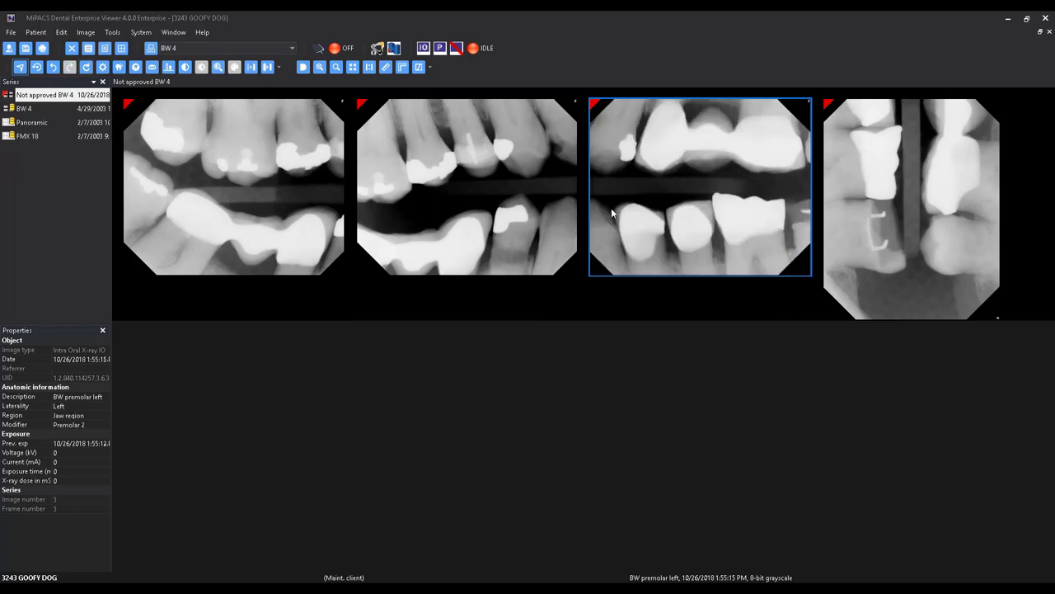
click(880, 198)
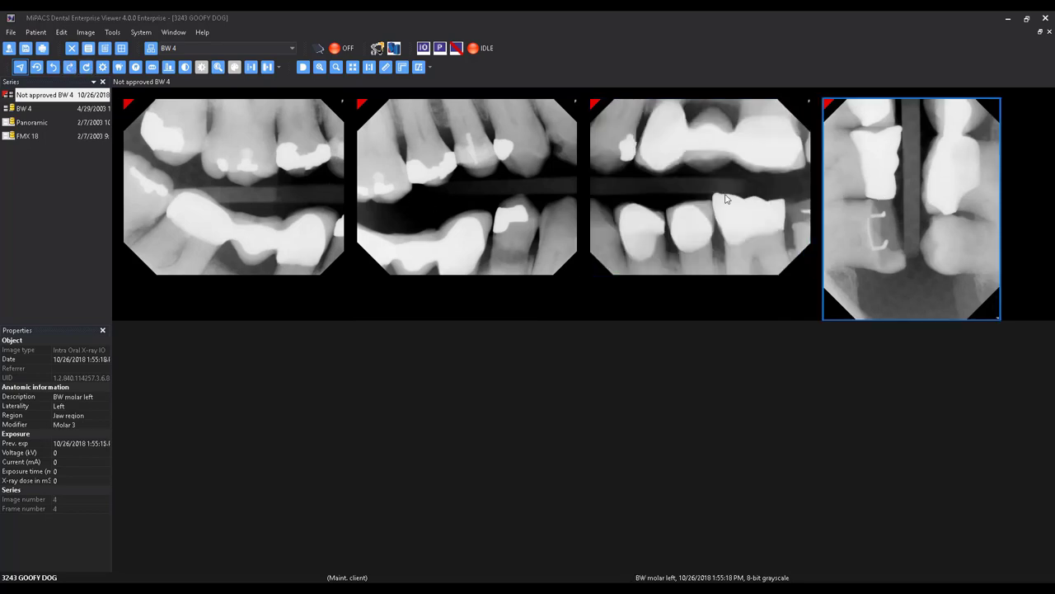
click(88, 67)
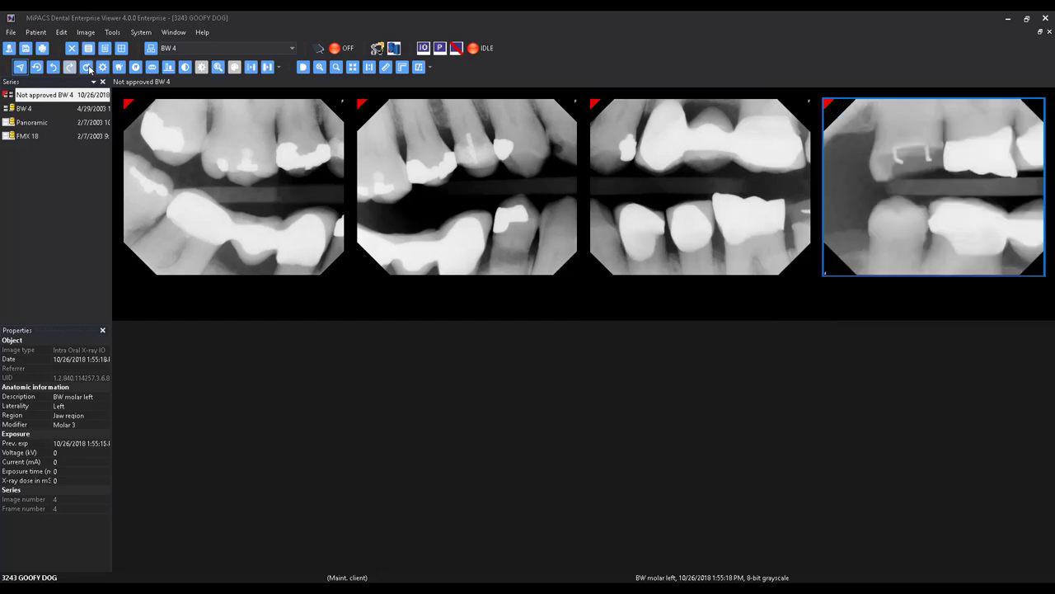
click(88, 67)
click(87, 68)
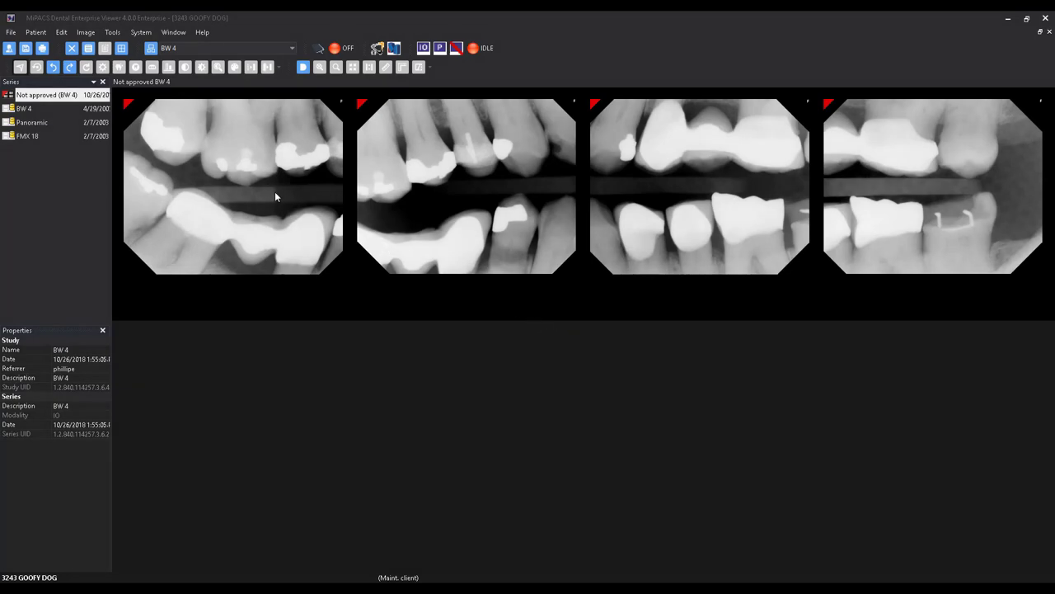
Raise the first bitewing's contrast, then darken and add contrast to all four bitewings together.
click(273, 193)
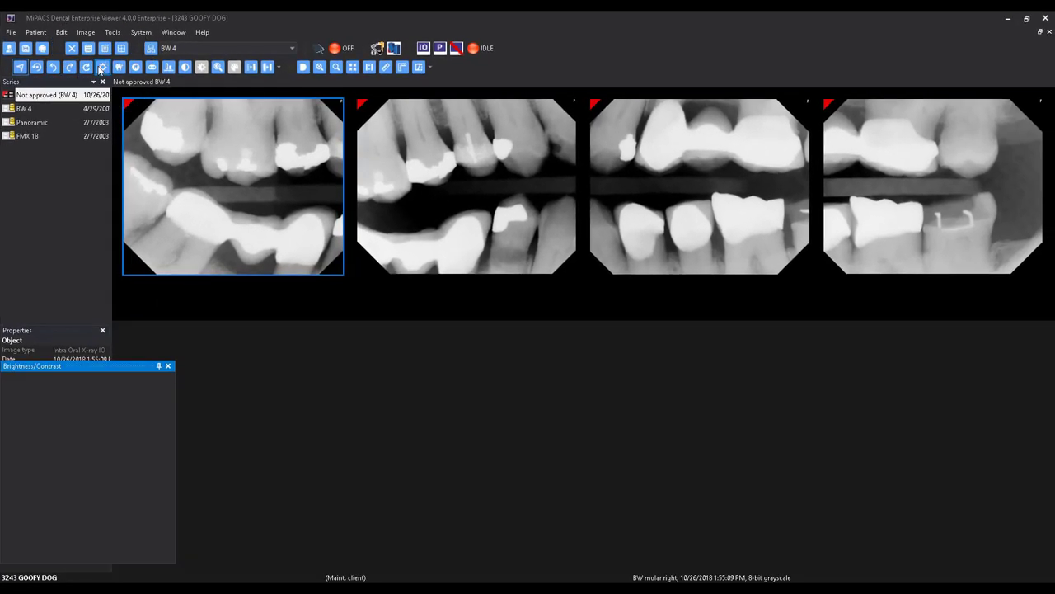
click(254, 163)
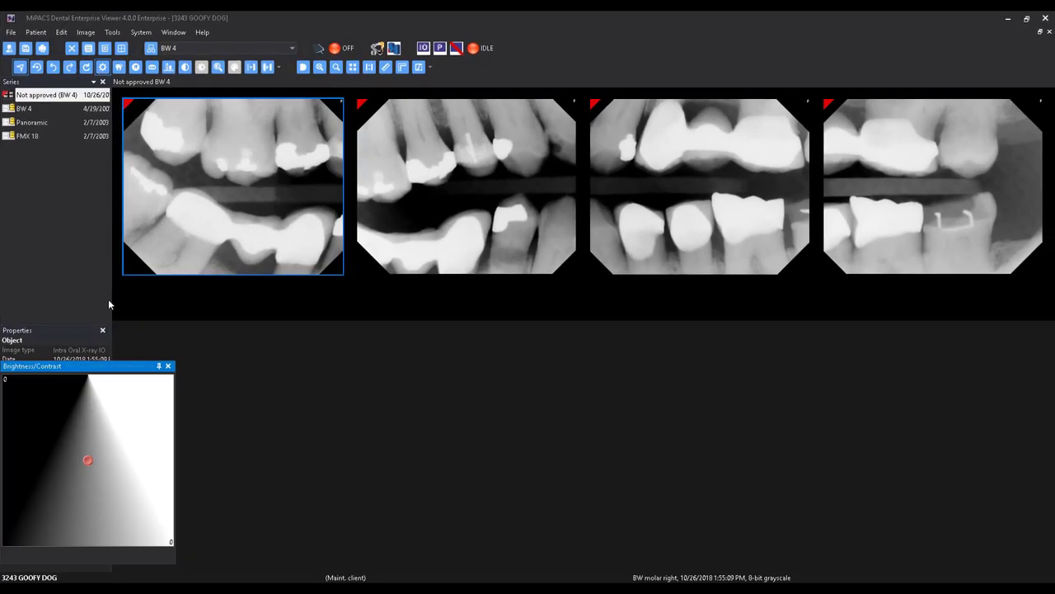
mouse_move(85, 459)
mouse_down()
mouse_move(36, 400)
mouse_move(146, 396)
mouse_move(137, 445)
mouse_move(98, 454)
mouse_move(75, 433)
mouse_move(82, 444)
mouse_up()
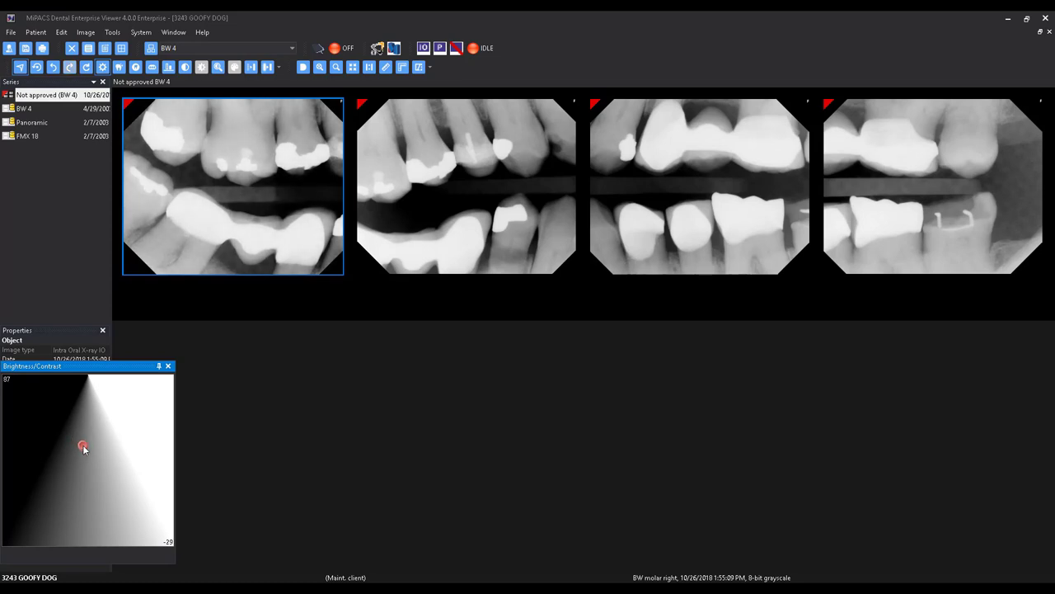
key(ctrl+a)
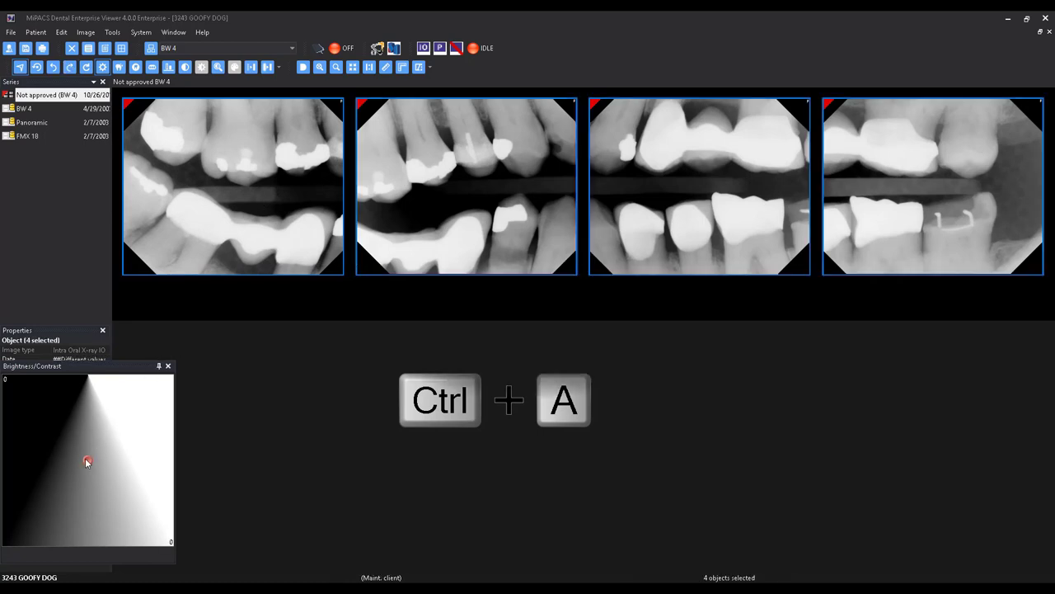
mouse_move(88, 459)
mouse_down()
mouse_move(49, 414)
mouse_move(67, 402)
mouse_move(155, 412)
mouse_move(142, 449)
mouse_move(80, 484)
mouse_move(47, 449)
mouse_move(56, 439)
mouse_move(72, 447)
mouse_up()
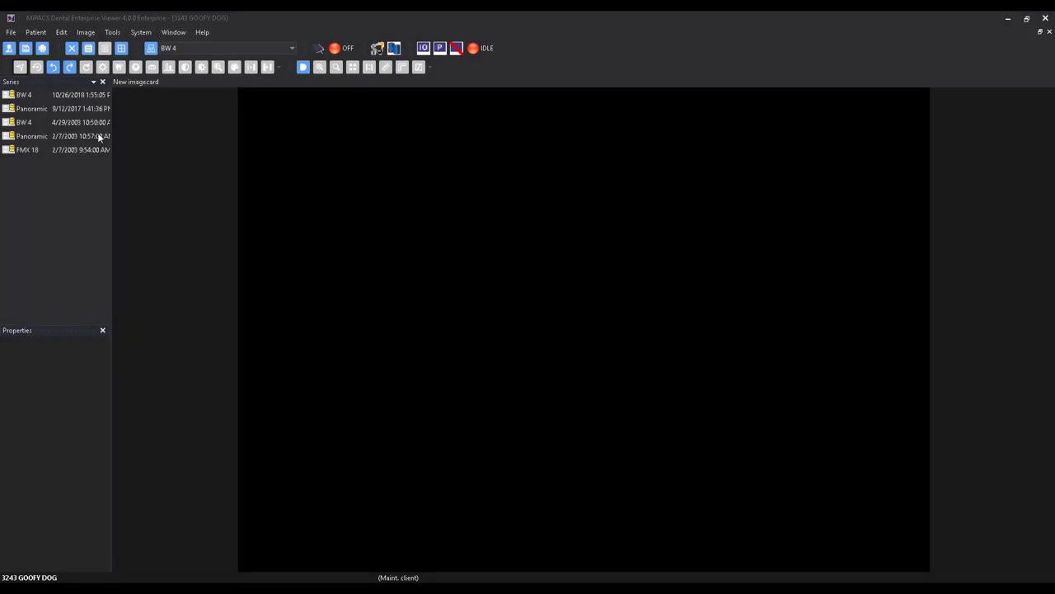
Open the 2017 Panoramic series with its X-ray enlarged to fill the viewer.
click(35, 108)
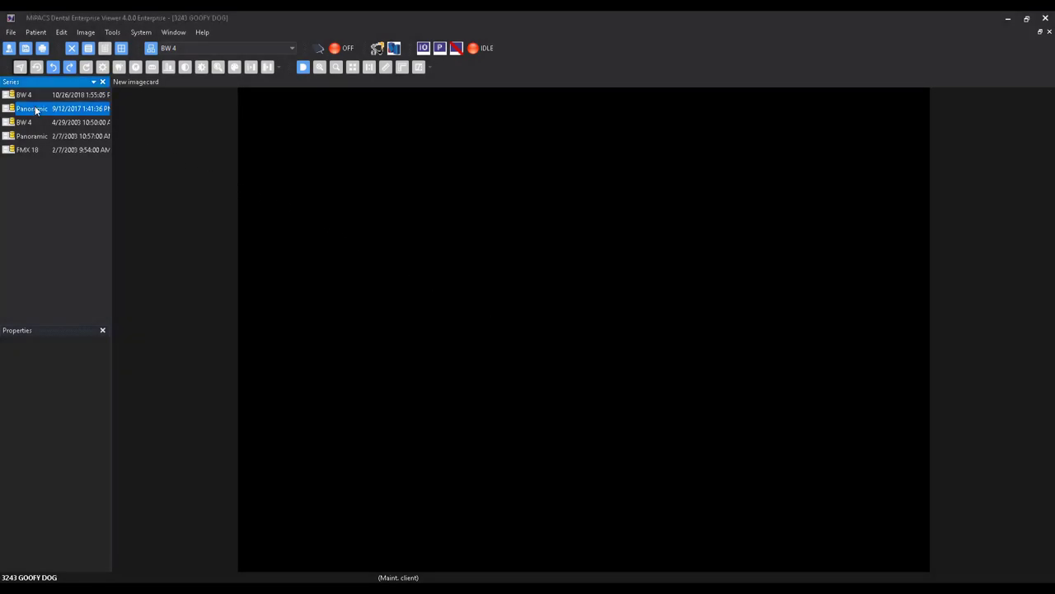
double_click(35, 109)
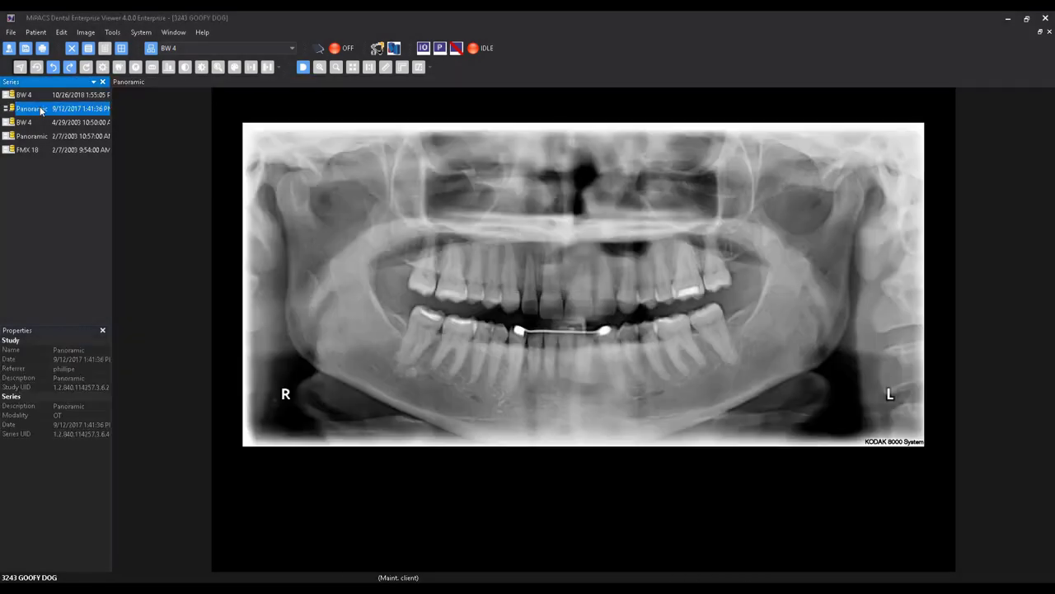
double_click(542, 260)
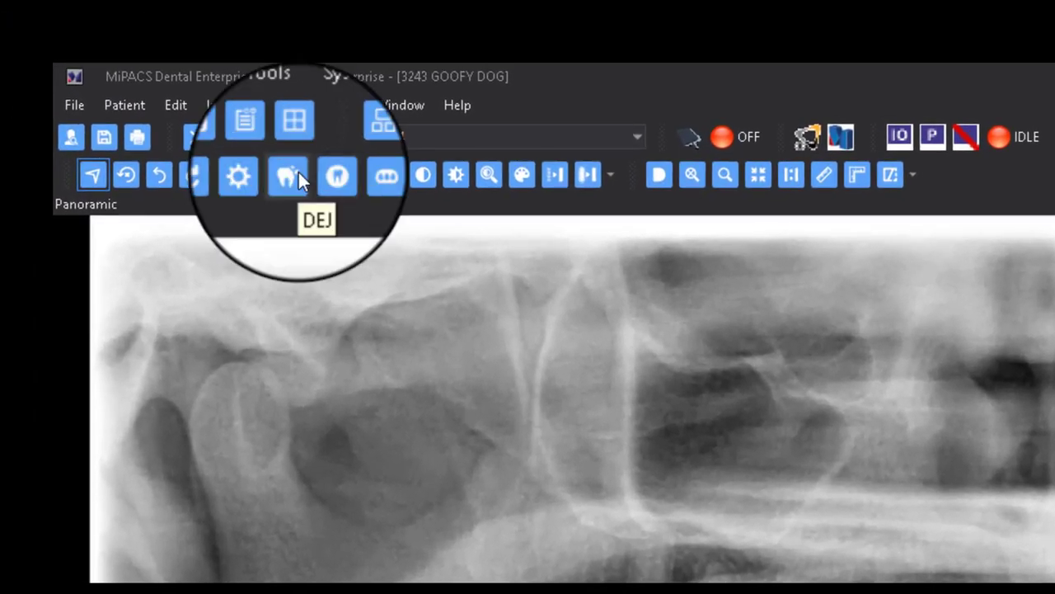
Try the DEJ, ENDO and Periodontal filters on the panoramic, turning each back off.
click(299, 172)
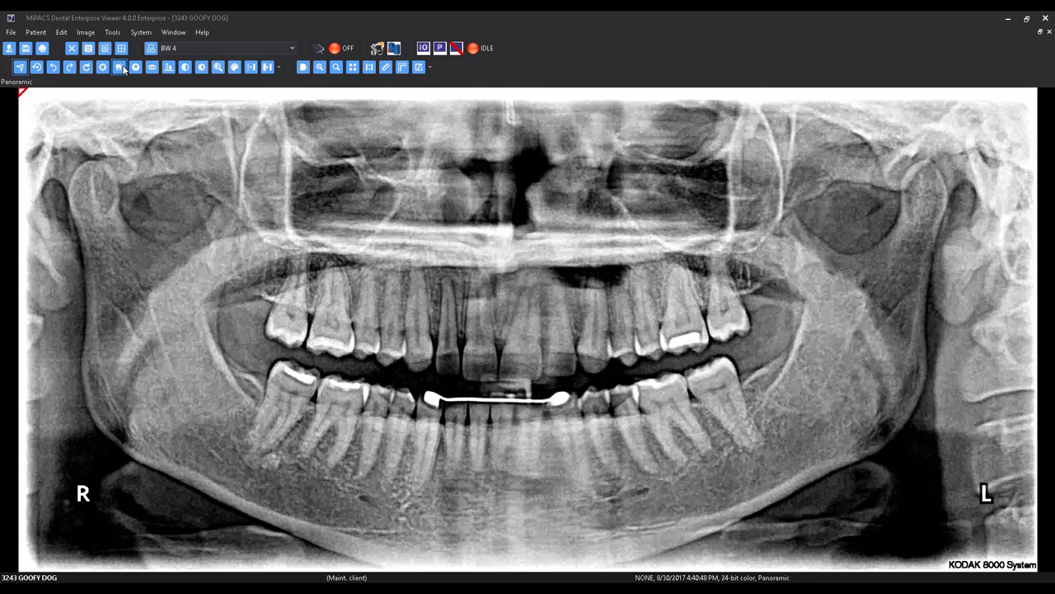
click(124, 69)
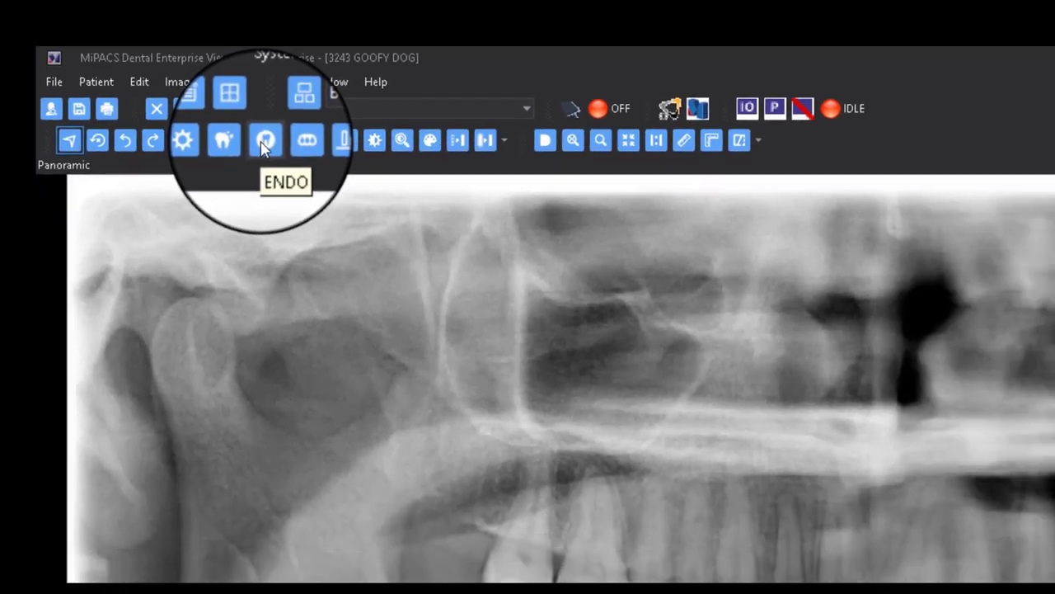
click(321, 176)
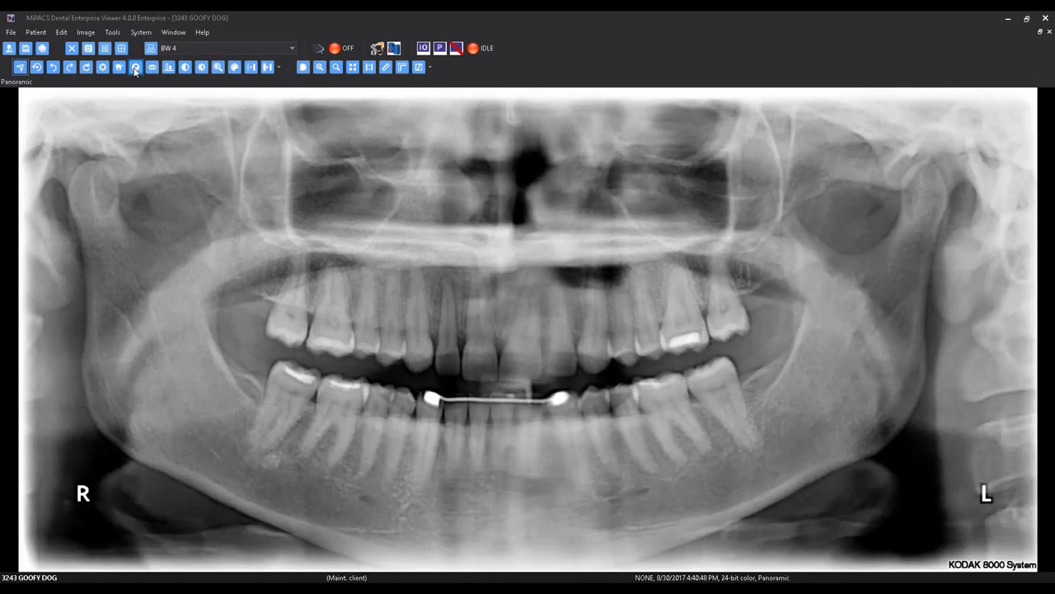
click(136, 68)
click(152, 68)
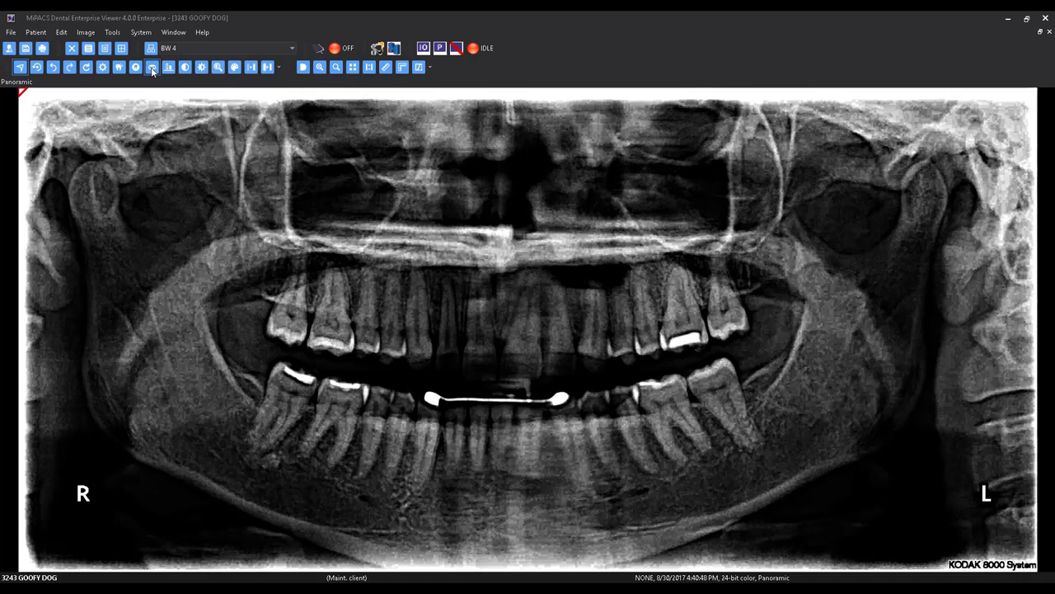
click(152, 71)
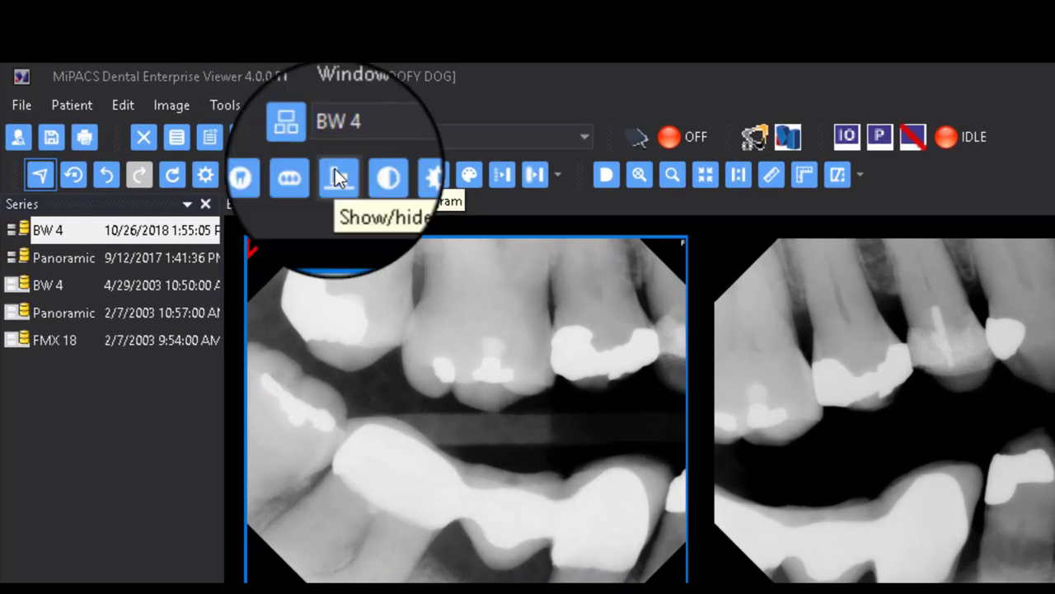
Show the histogram and narrow its window to darken the first bitewing.
click(335, 169)
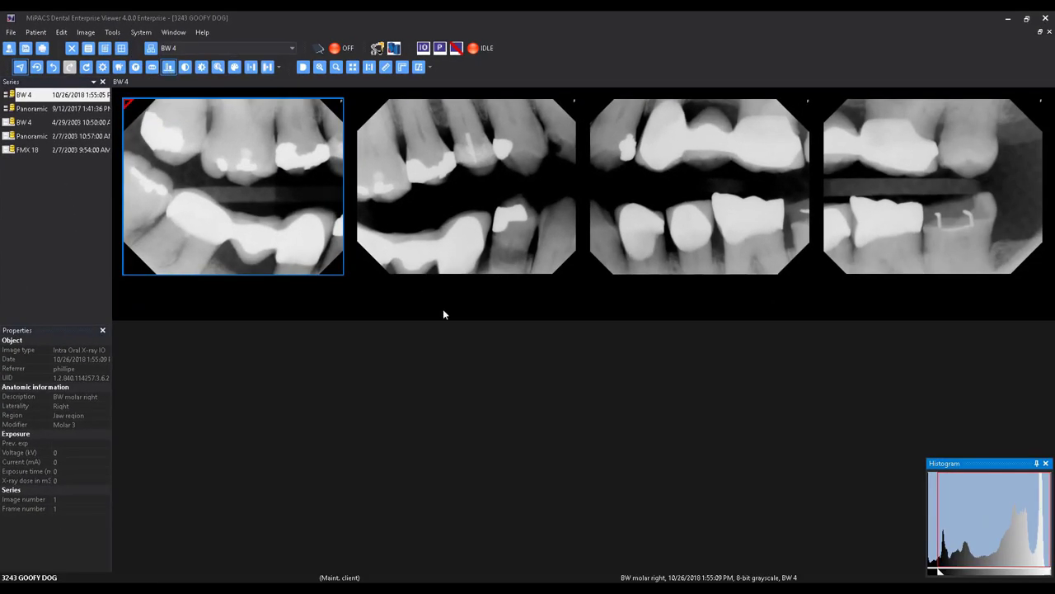
drag(938, 508, 1019, 517)
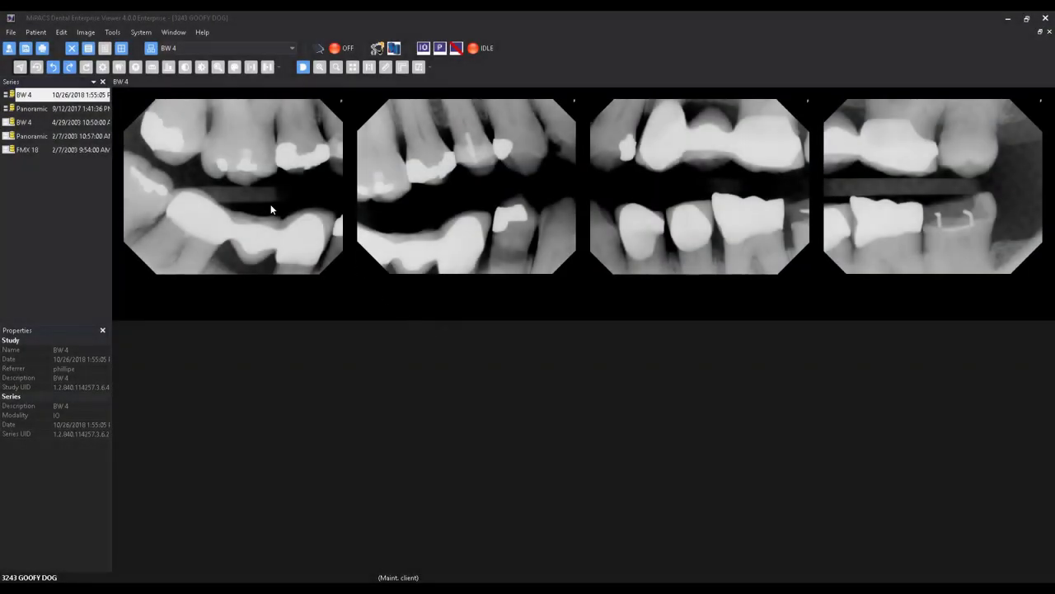
click(270, 207)
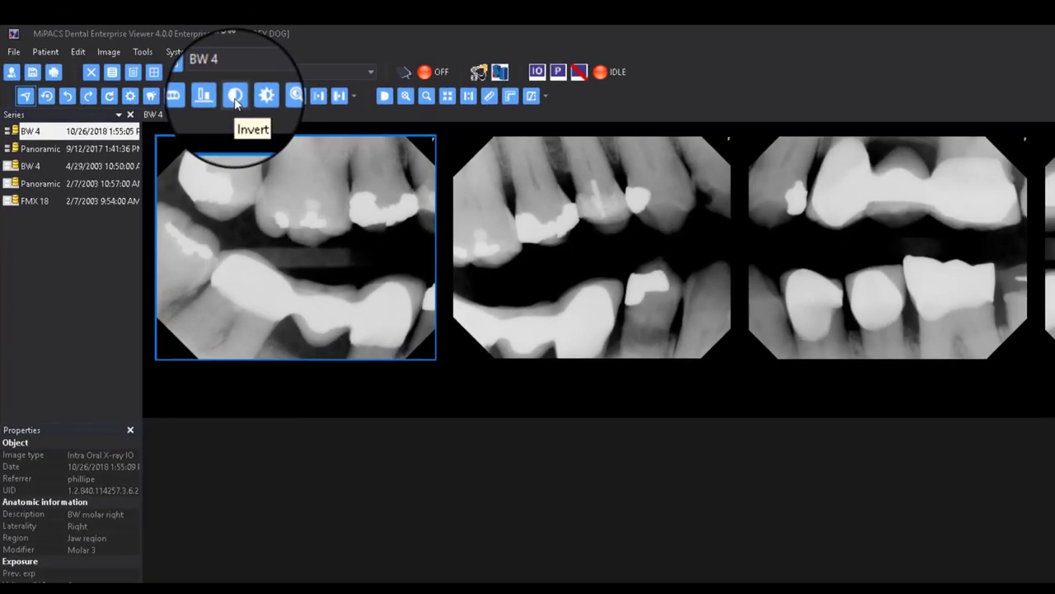
click(370, 175)
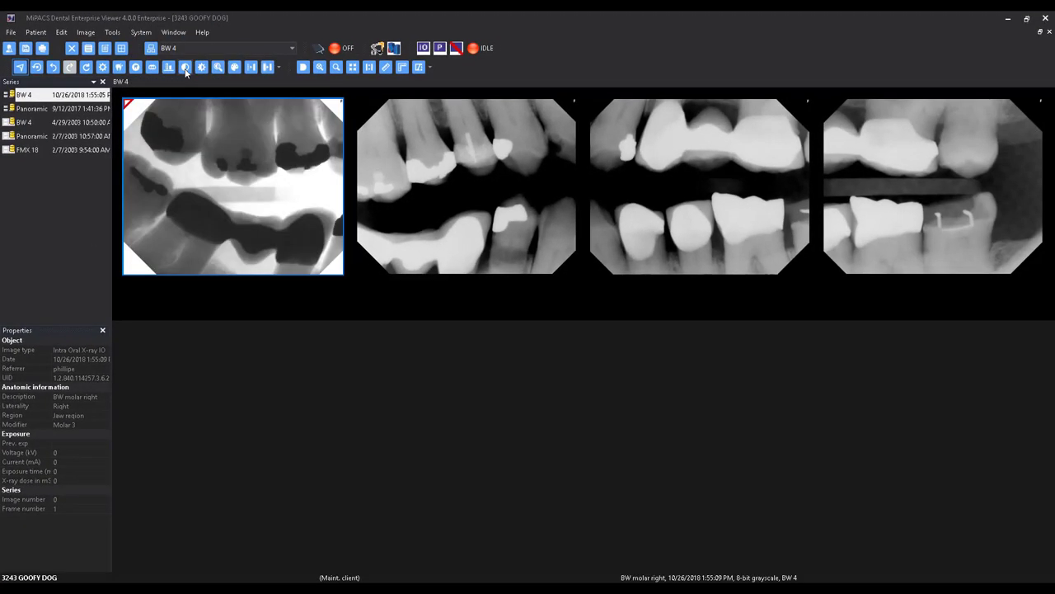
click(186, 69)
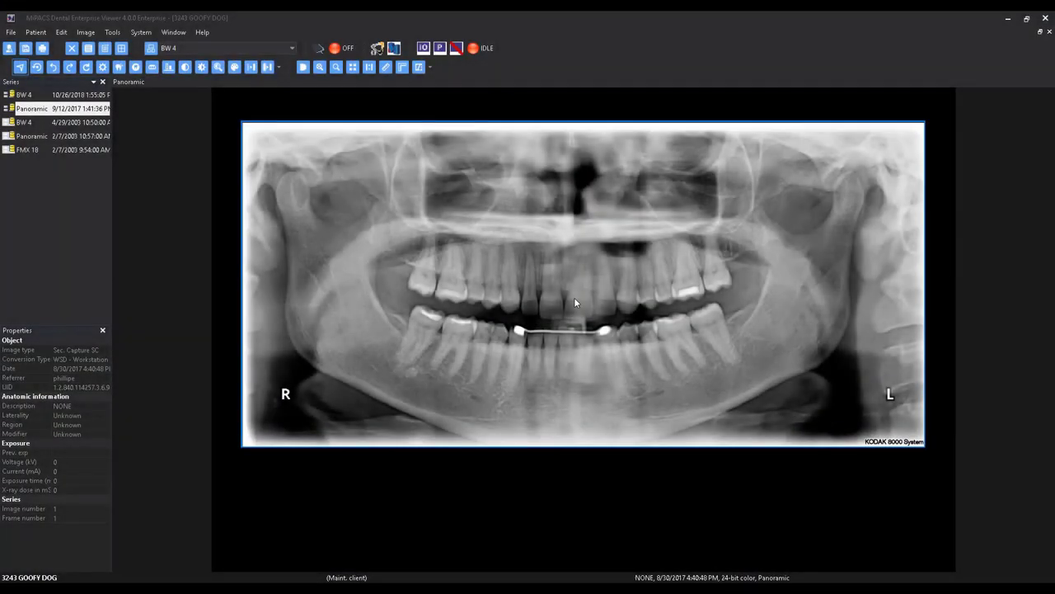
Open the panoramic full size and brighten a circular region over the upper-left jaw.
double_click(574, 302)
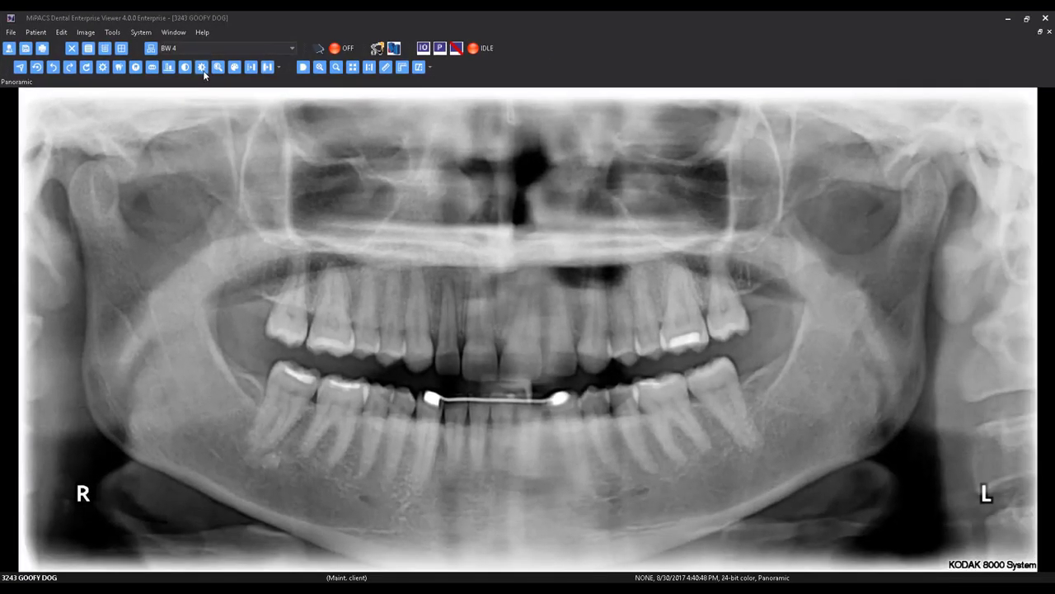
click(203, 70)
drag(251, 194, 313, 250)
click(289, 236)
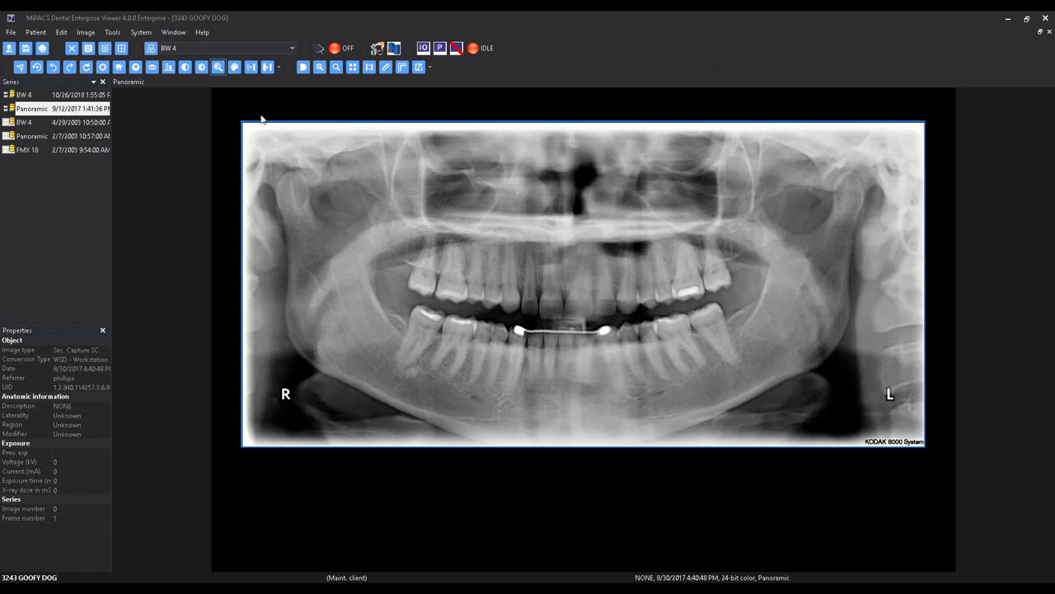
Magnify the panoramic's upper-right molars, then leave the magnifier with Esc.
drag(261, 120, 401, 364)
key(Escape)
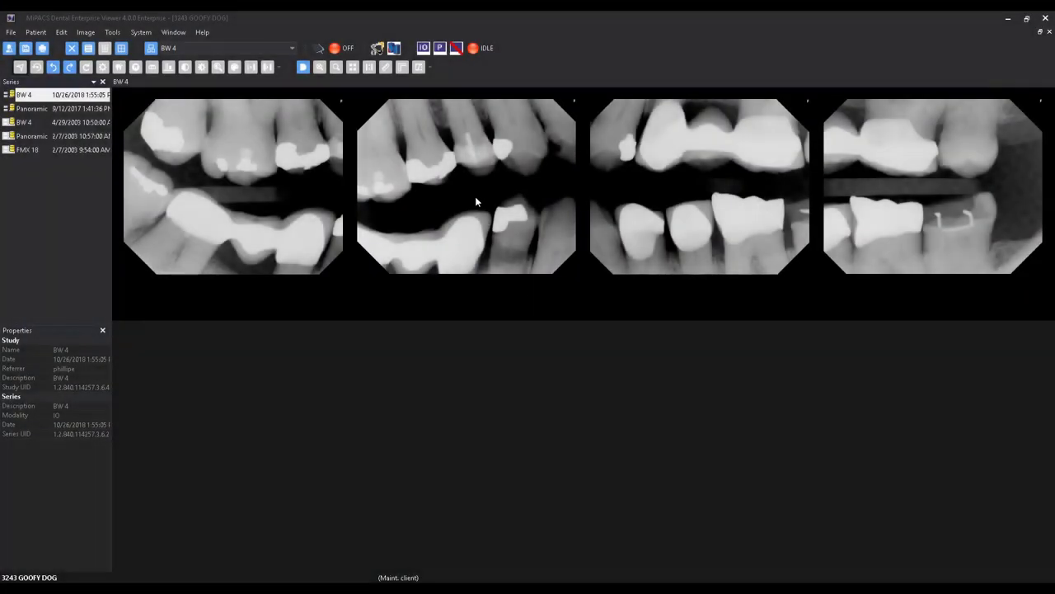
click(475, 201)
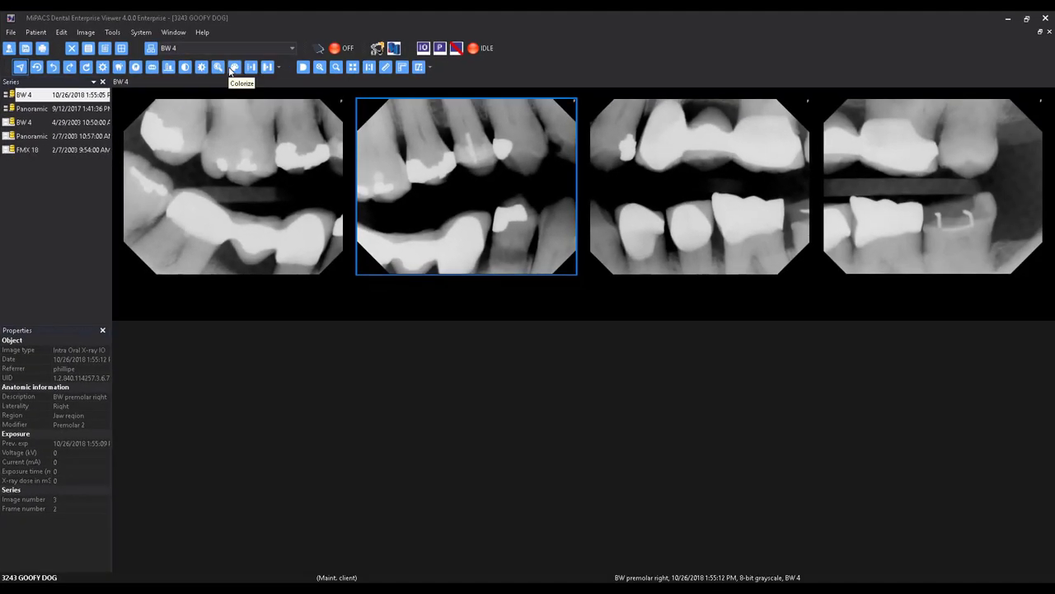
click(231, 69)
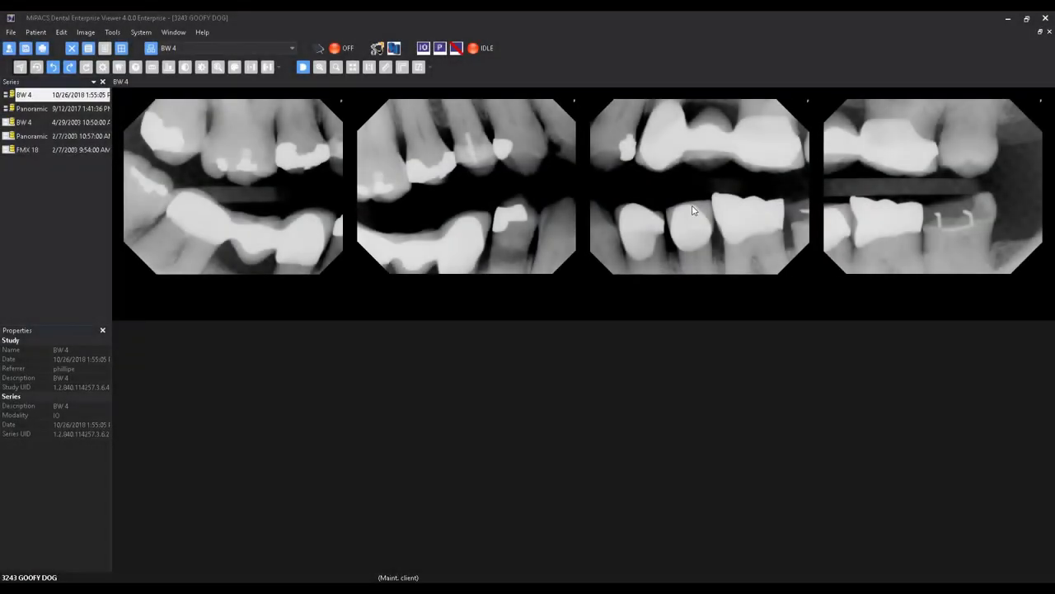
Enlarge the third bitewing and apply edge enhancement at level 5, then at level 10.
double_click(692, 211)
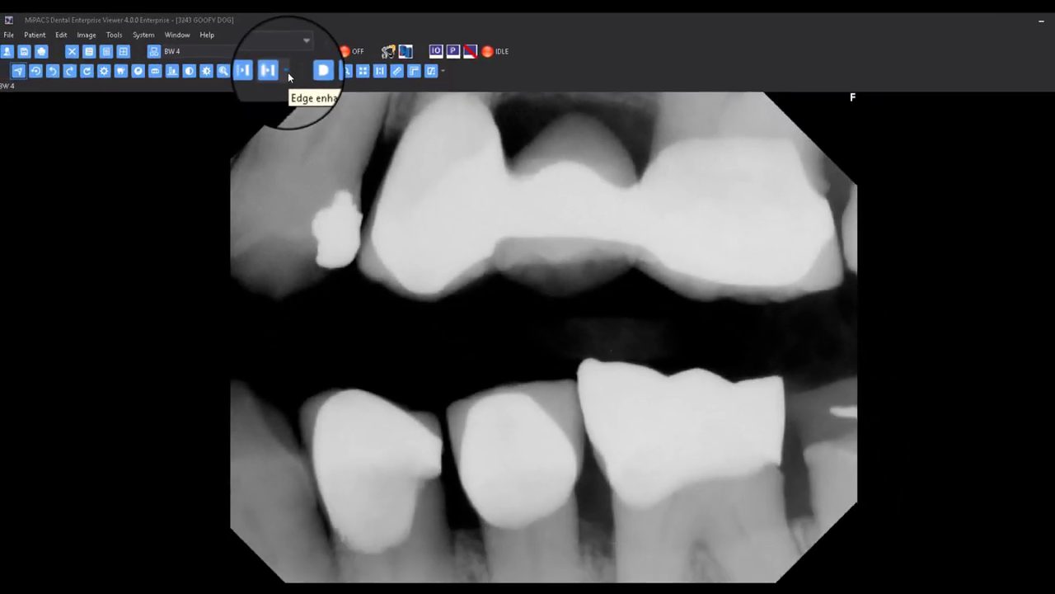
click(492, 180)
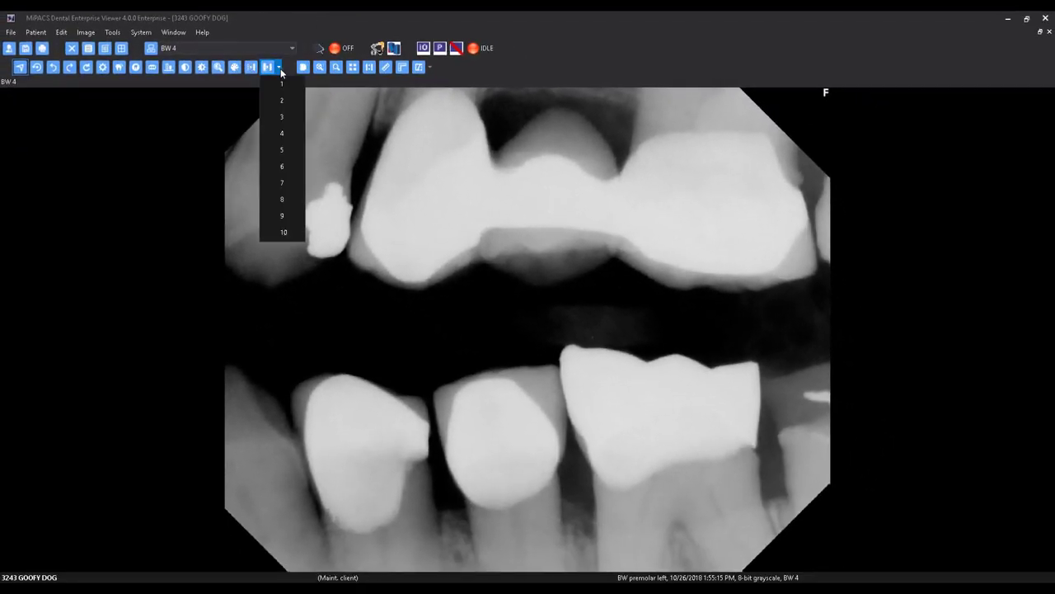
click(283, 150)
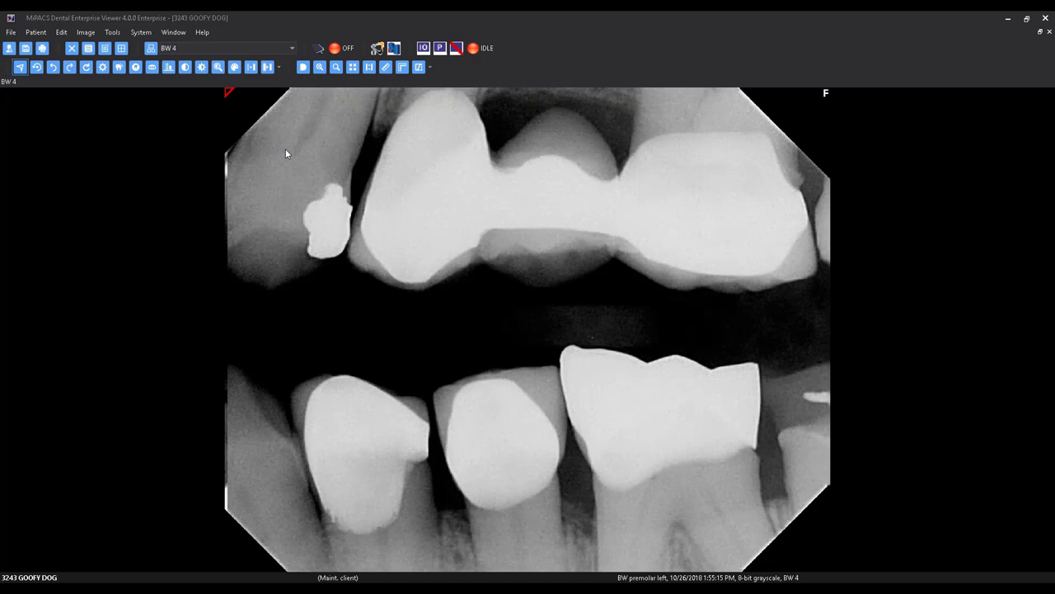
click(278, 67)
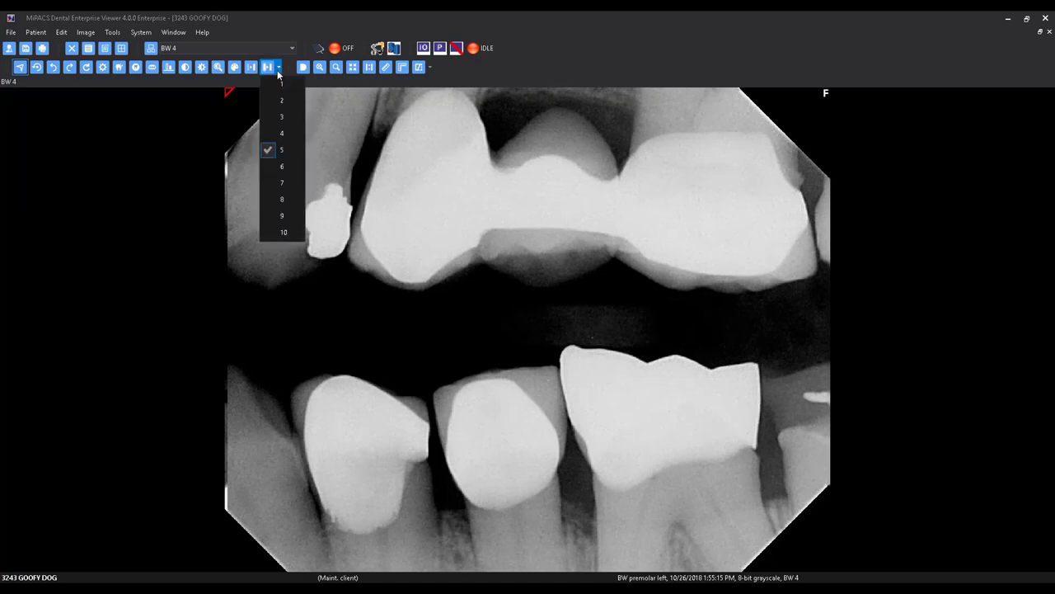
click(284, 233)
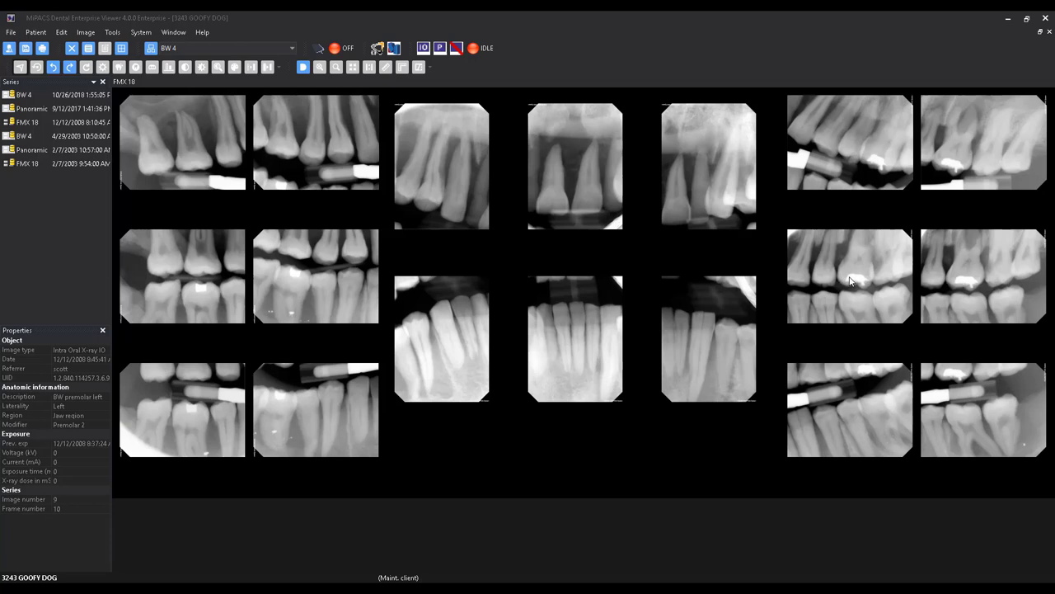
Edge-enhance the full-size bitewing and resize and rotate a Mach contrast box over its teeth.
double_click(852, 282)
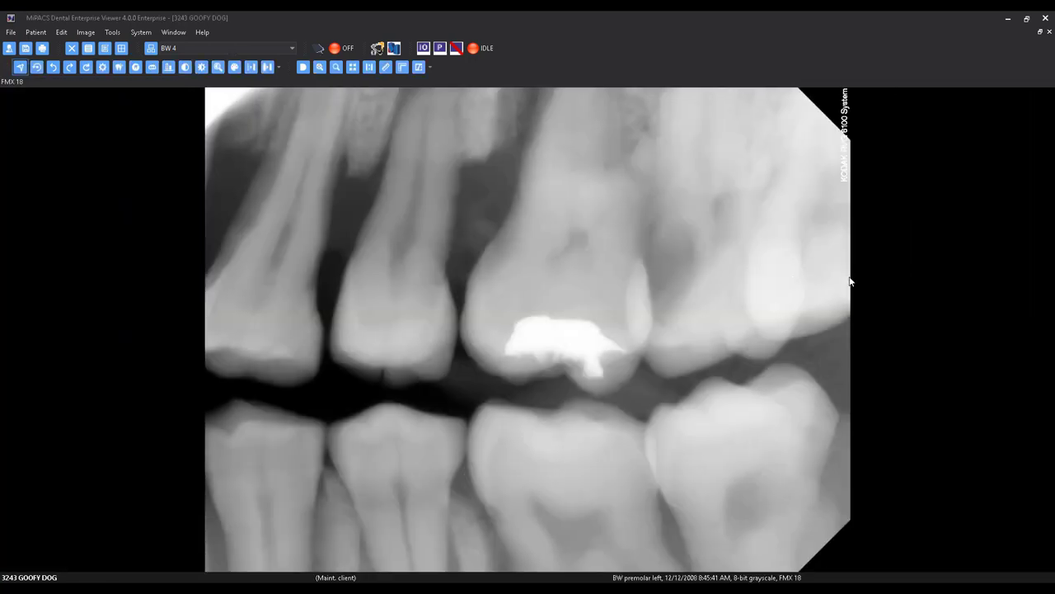
click(121, 69)
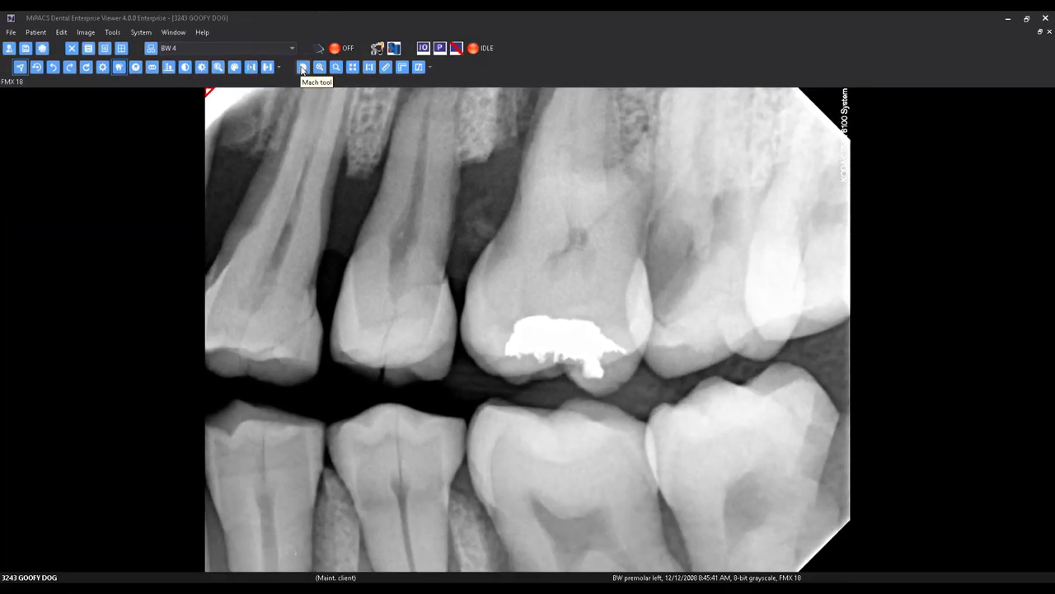
click(303, 70)
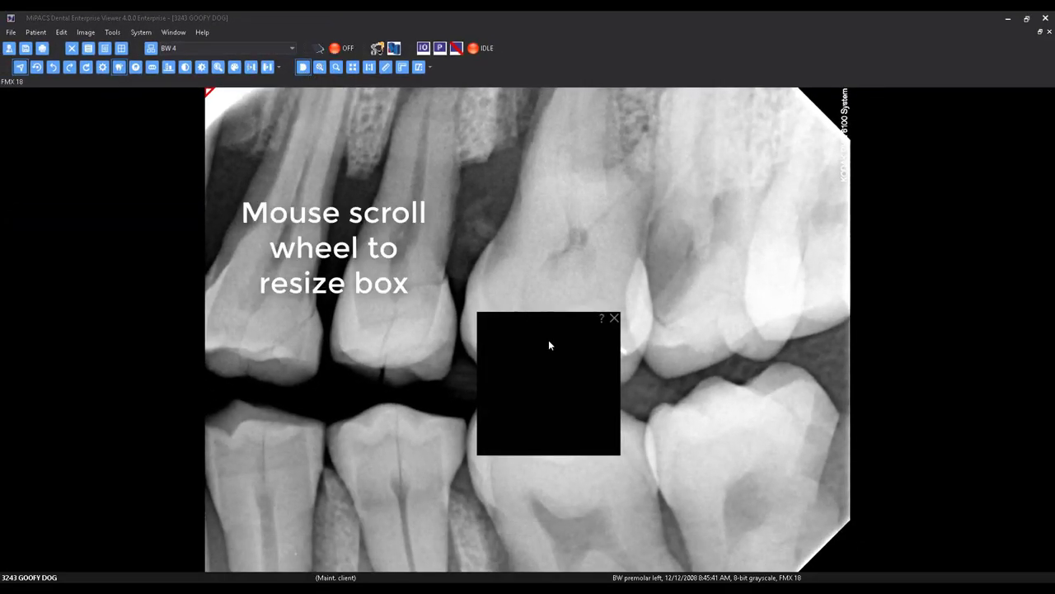
scroll(549, 344, up, 5)
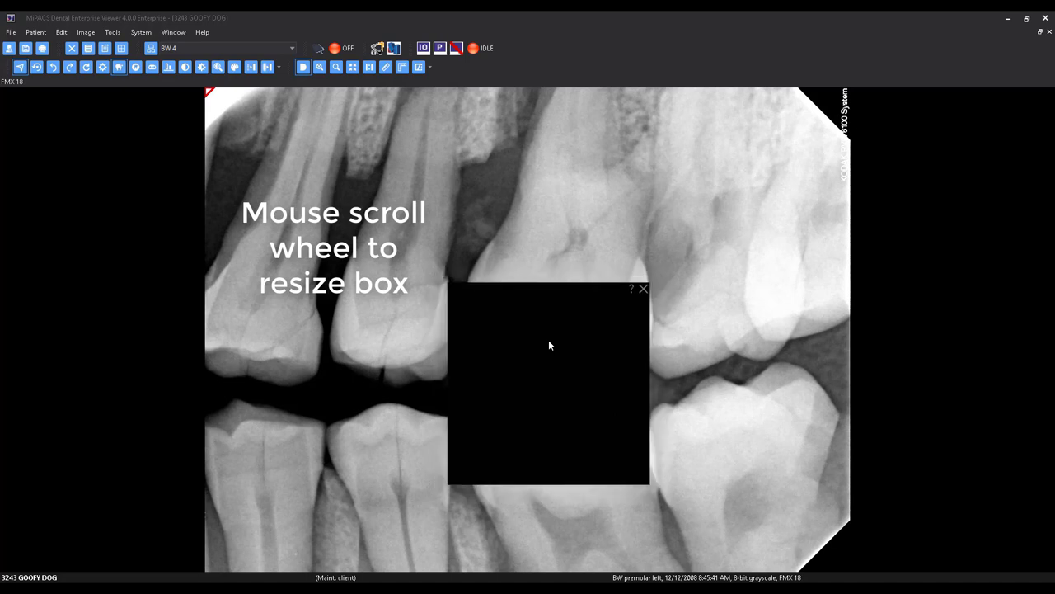
scroll(549, 345, down, 3)
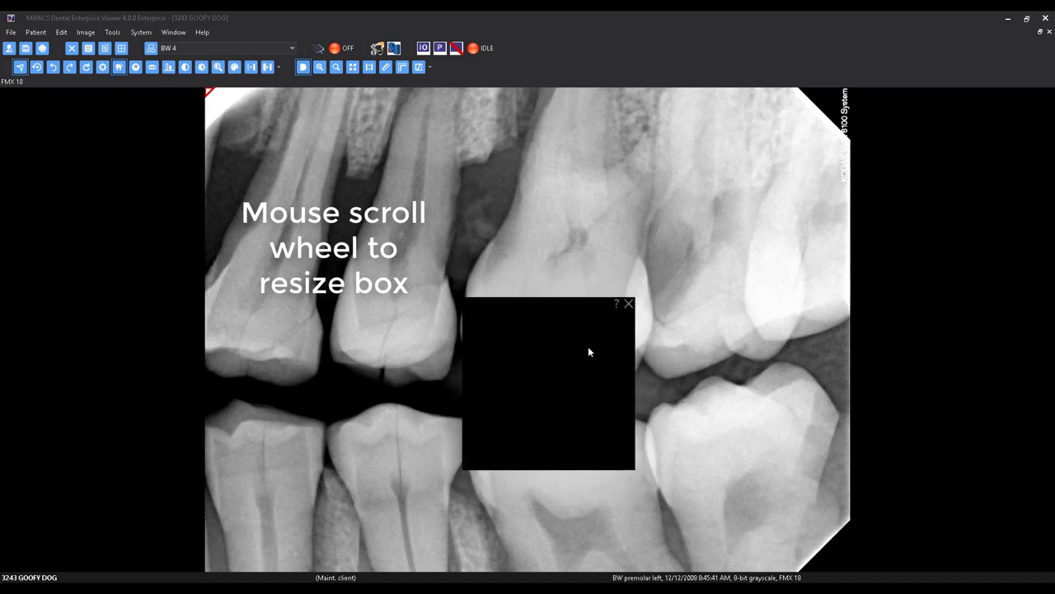
mouse_move(589, 348)
mouse_down()
mouse_move(581, 406)
mouse_move(562, 435)
mouse_move(561, 415)
mouse_up()
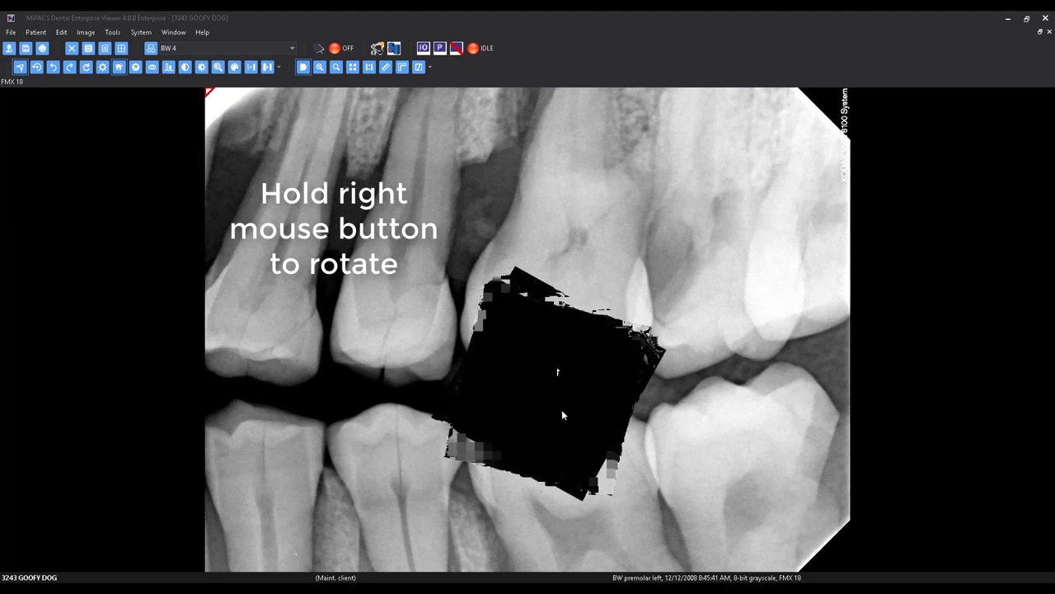
drag(562, 410, 569, 380)
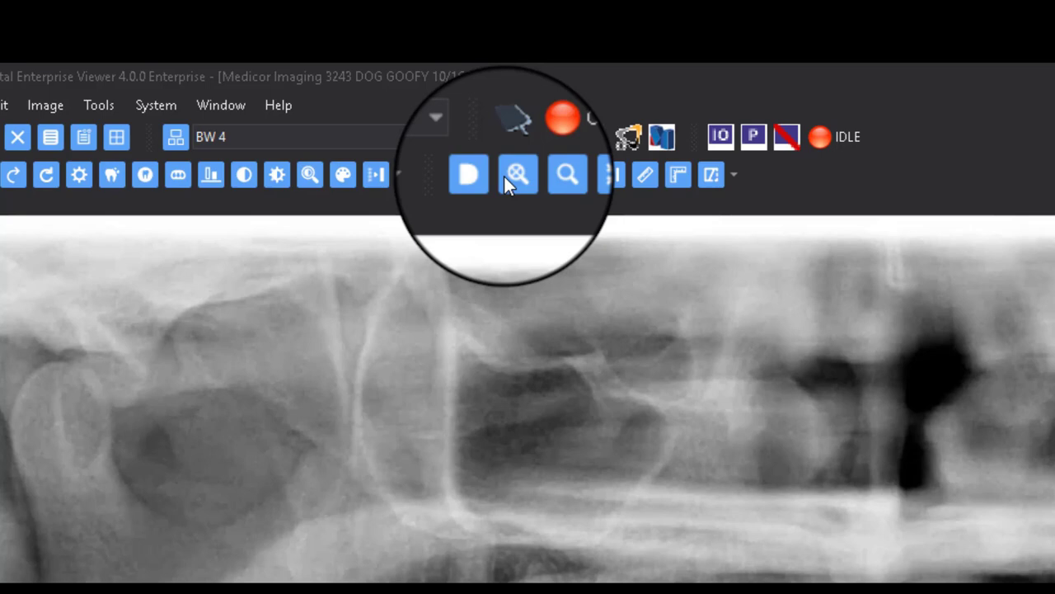
Sweep the magnifying loupe across the panoramic's upper teeth.
click(504, 176)
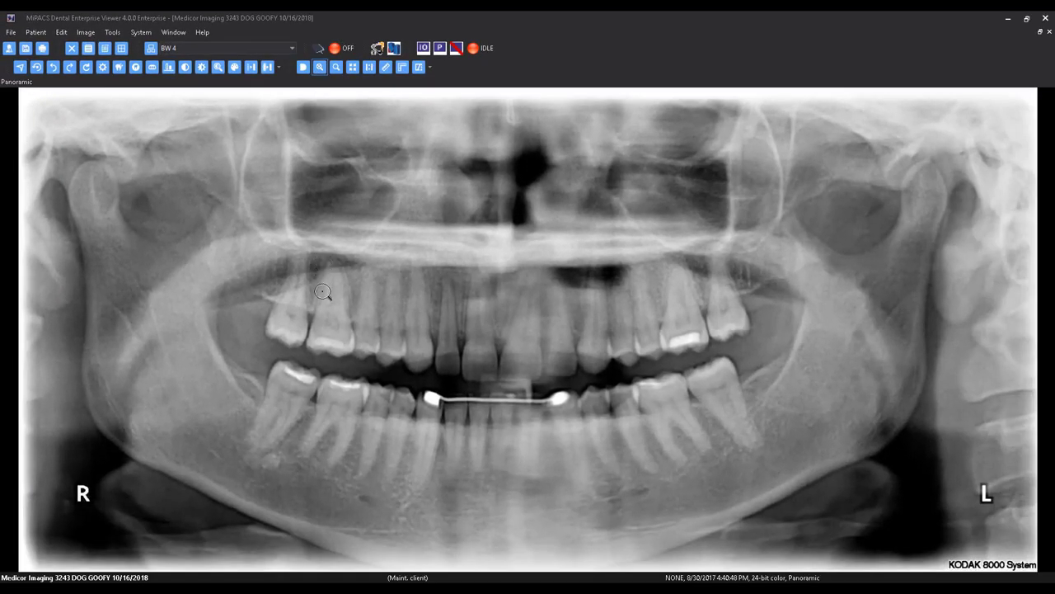
drag(323, 291, 286, 407)
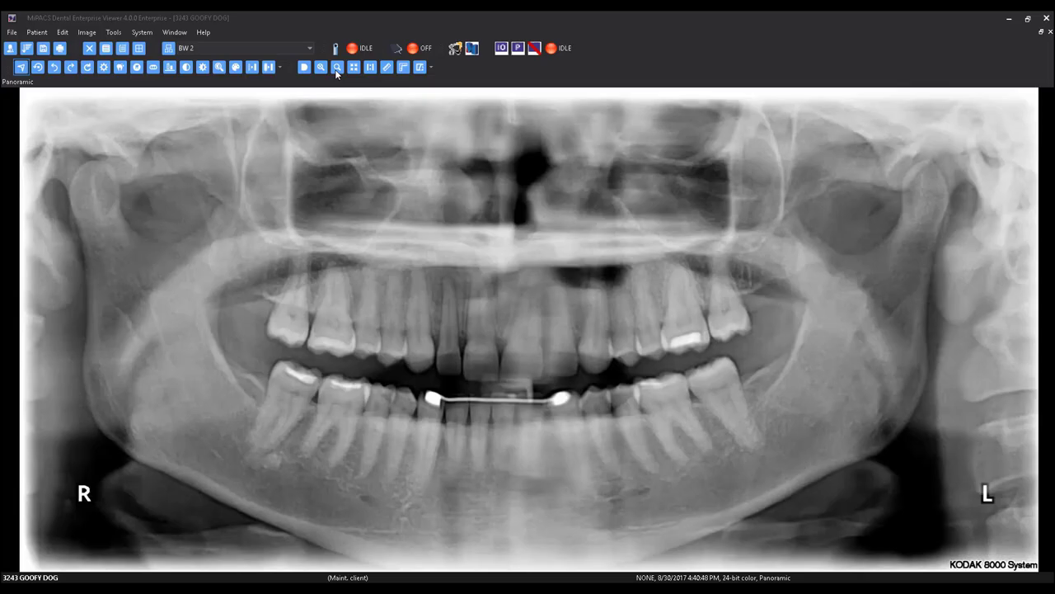
click(335, 71)
drag(473, 281, 308, 365)
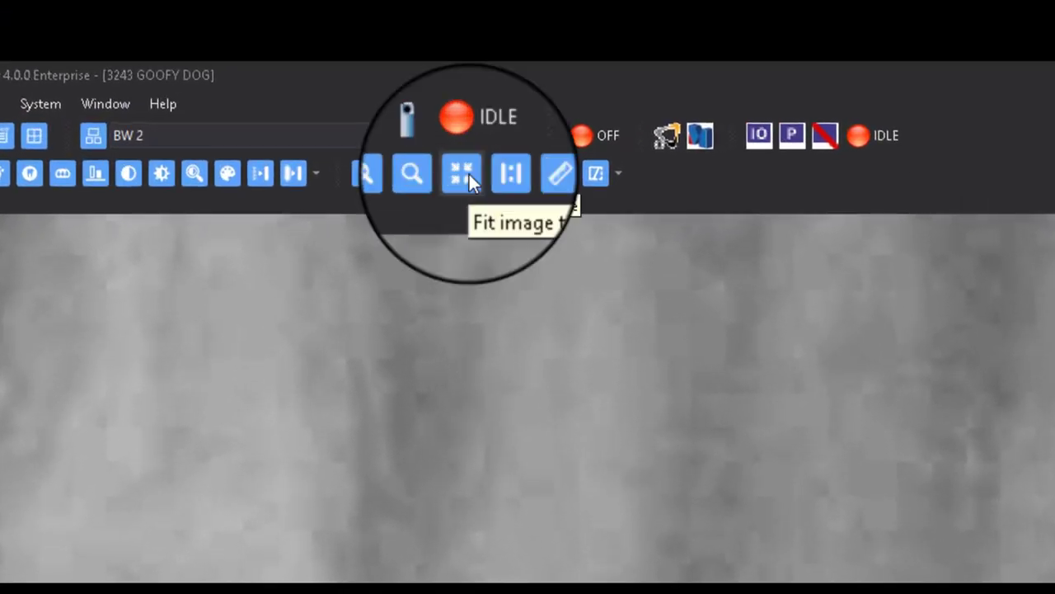
click(469, 174)
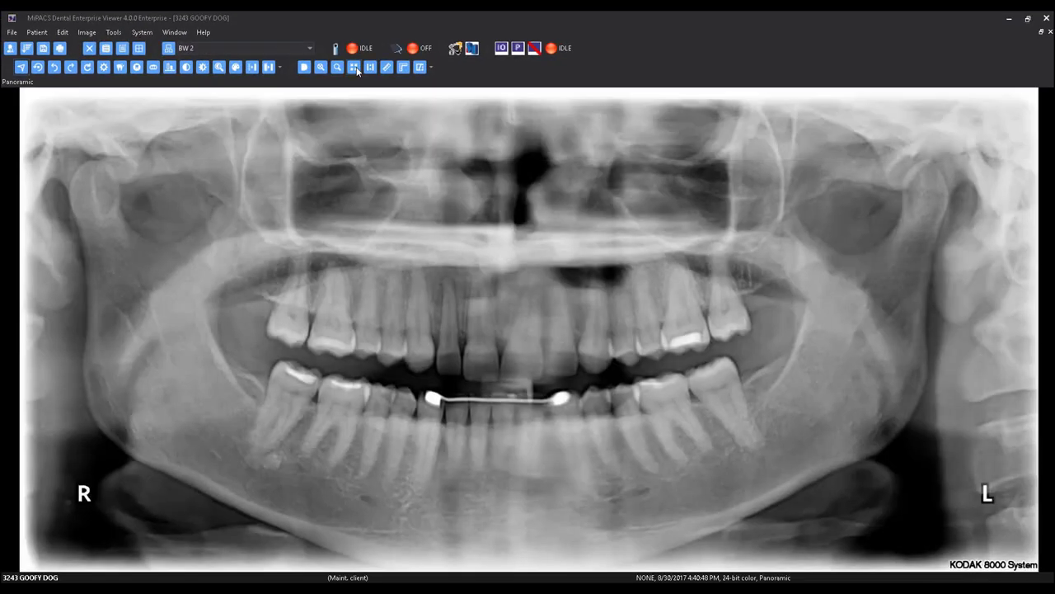
click(337, 66)
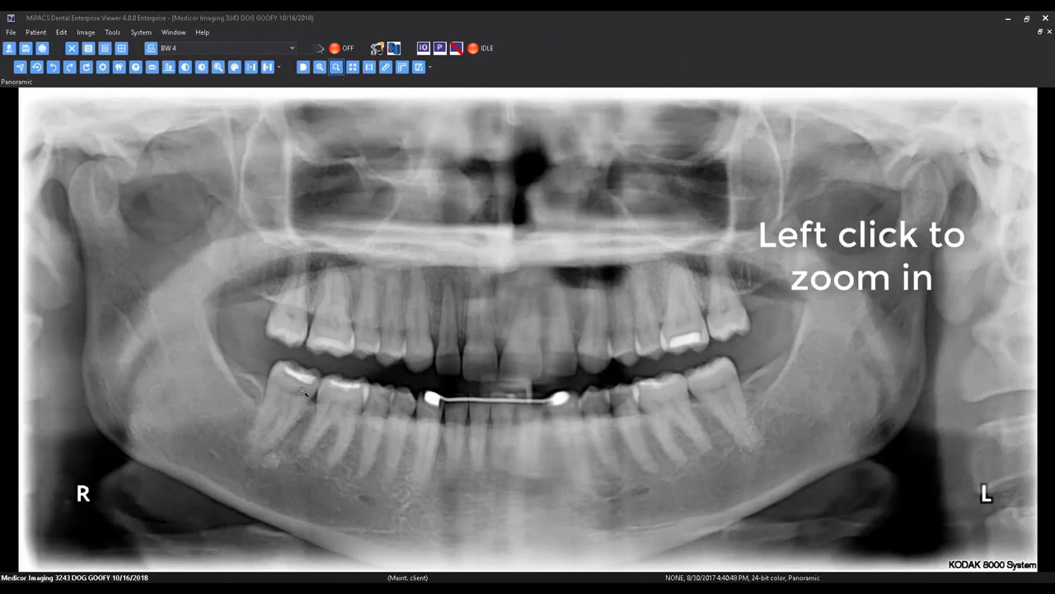
click(302, 391)
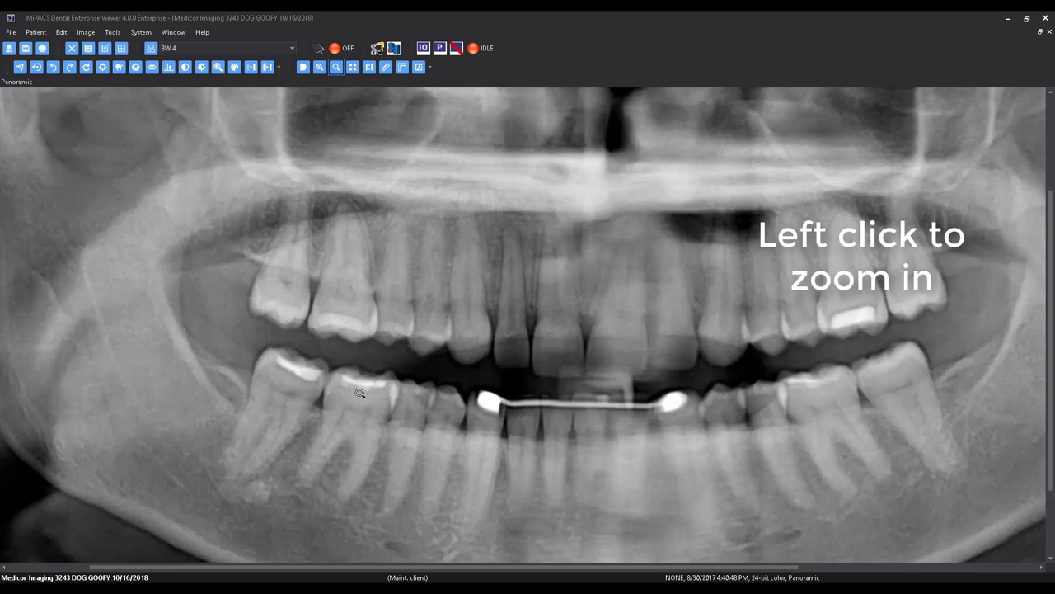
click(360, 393)
click(364, 393)
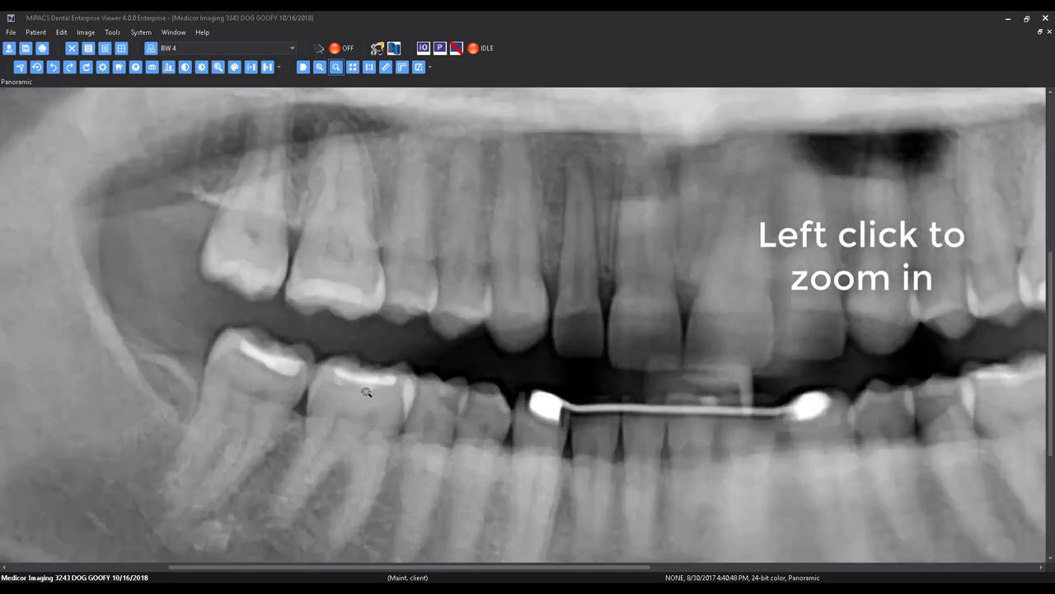
click(364, 394)
click(336, 460)
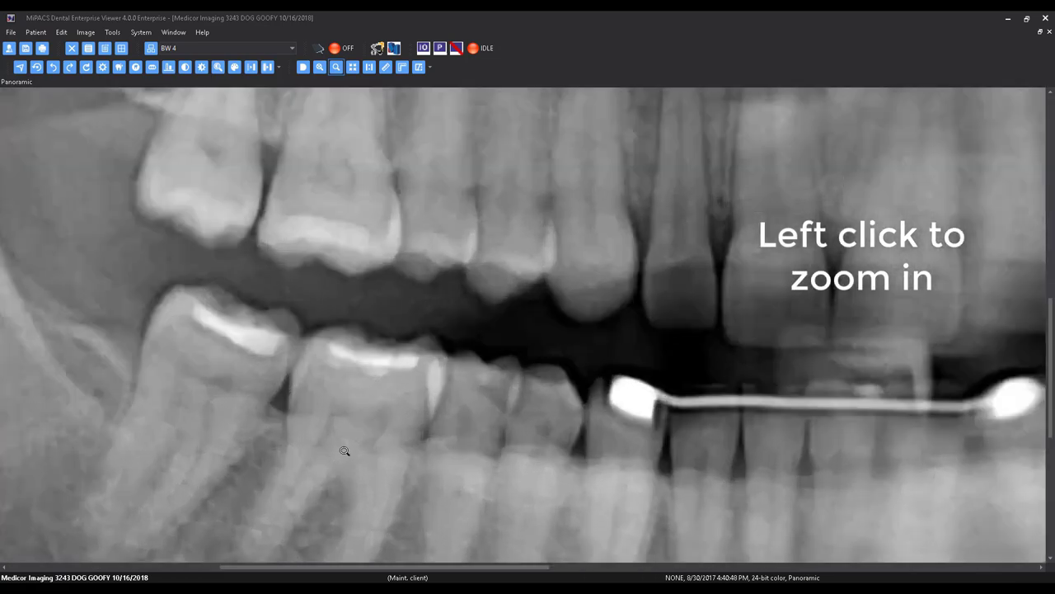
click(345, 451)
click(345, 451)
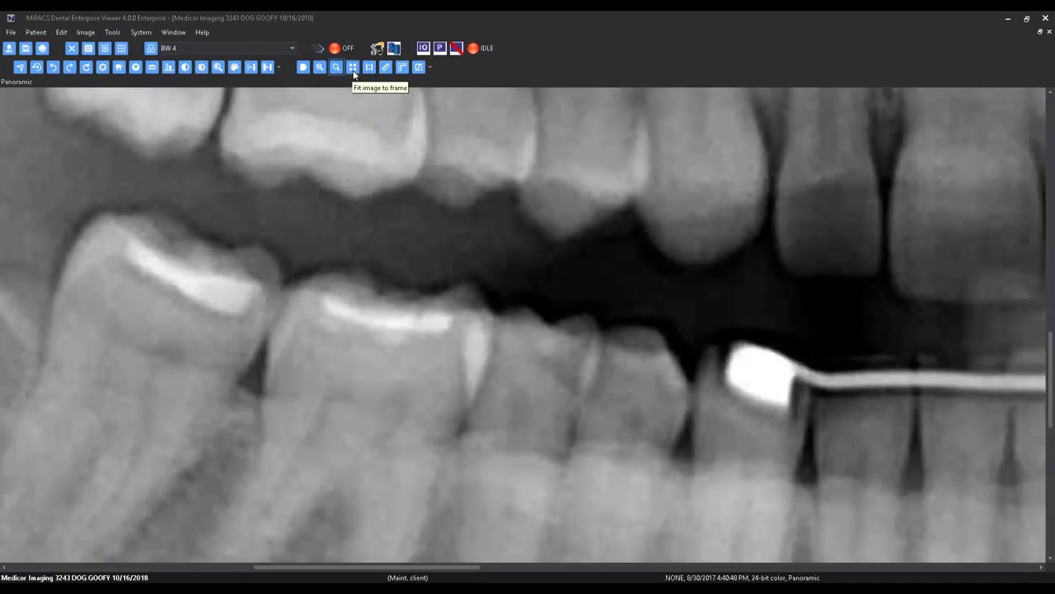
click(354, 73)
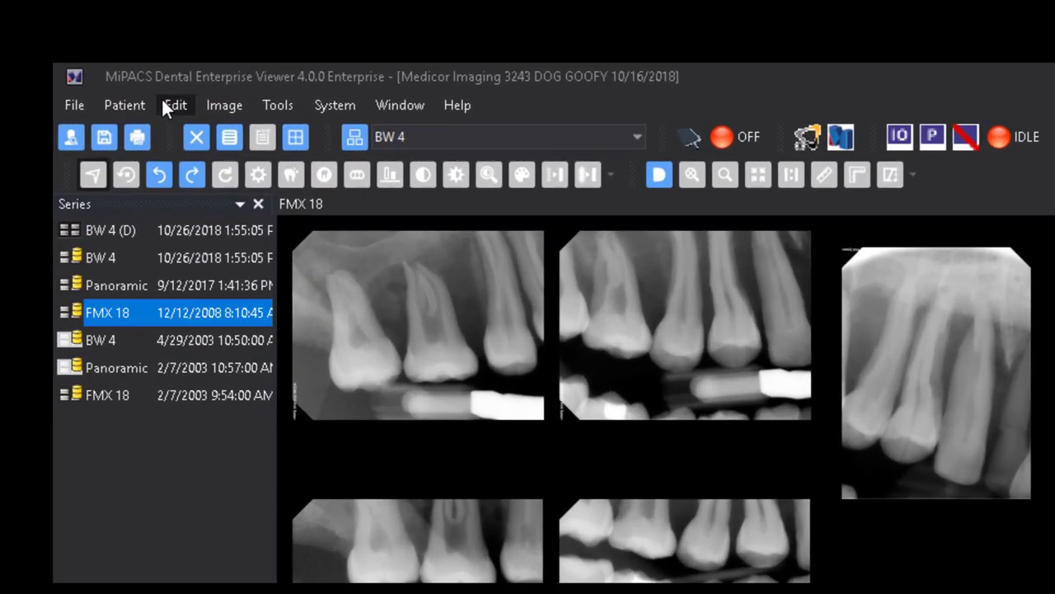
Clear the clipboard, then copy the molar and premolar right bitewings onto it.
click(56, 30)
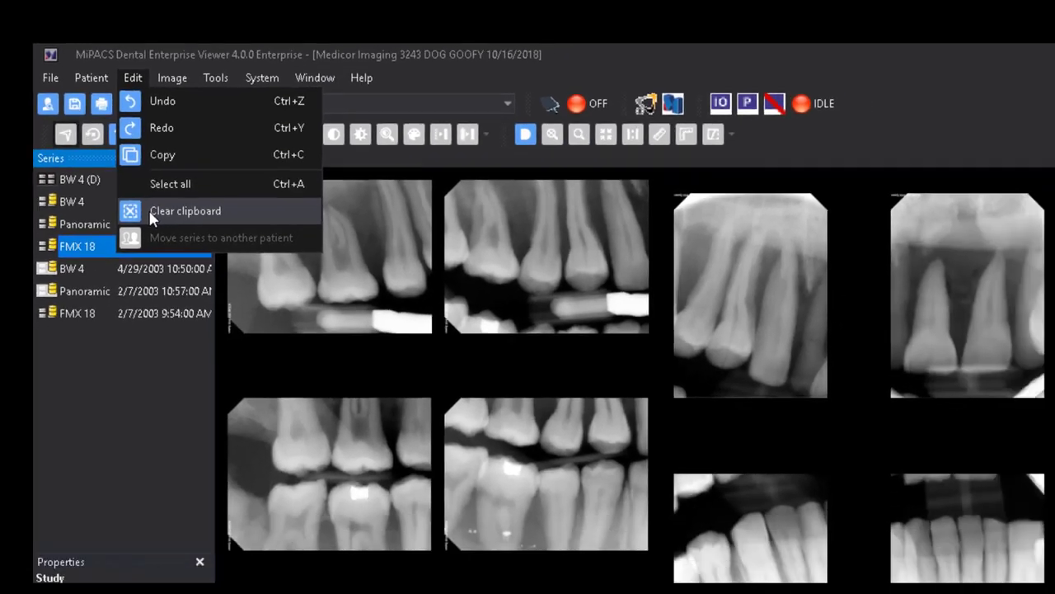
click(198, 268)
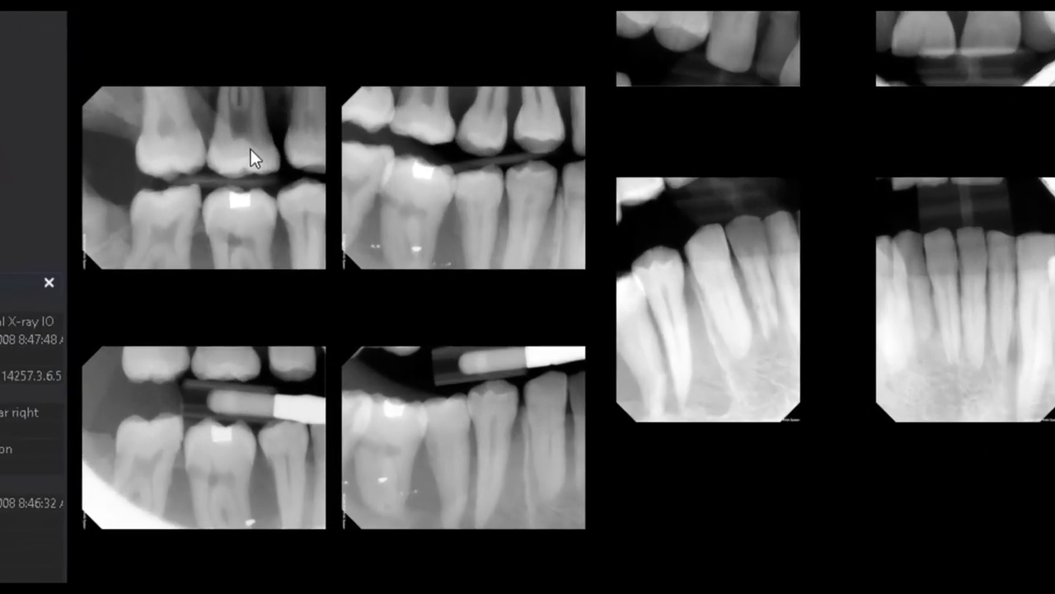
right_click(251, 149)
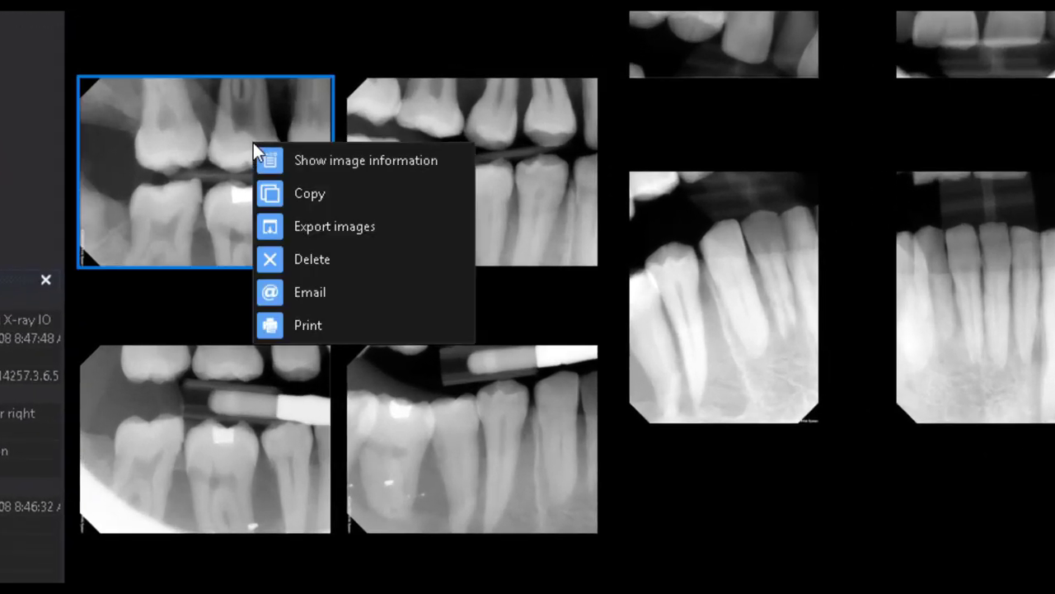
click(319, 193)
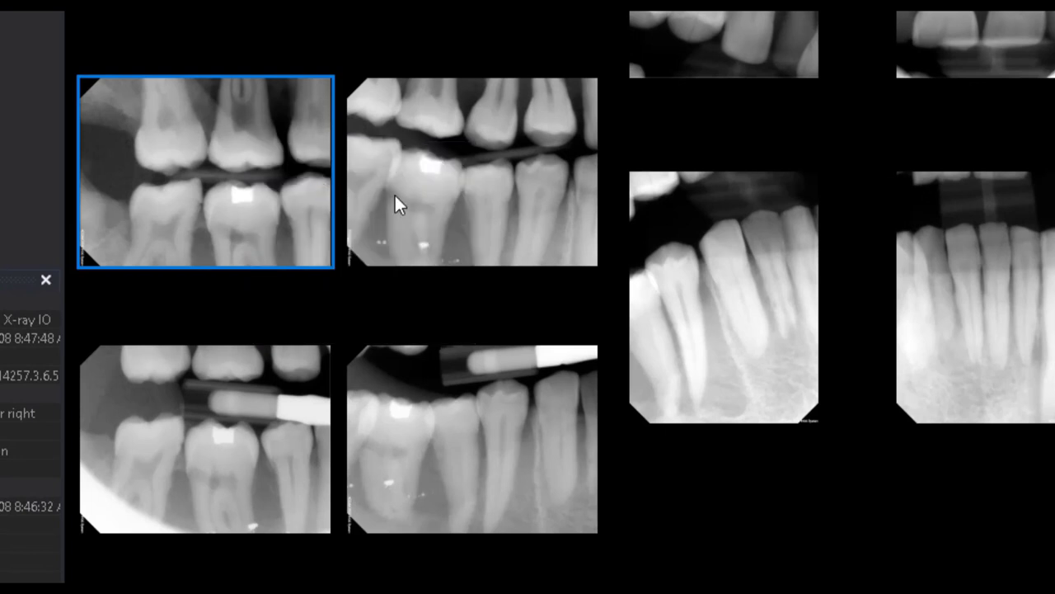
right_click(498, 171)
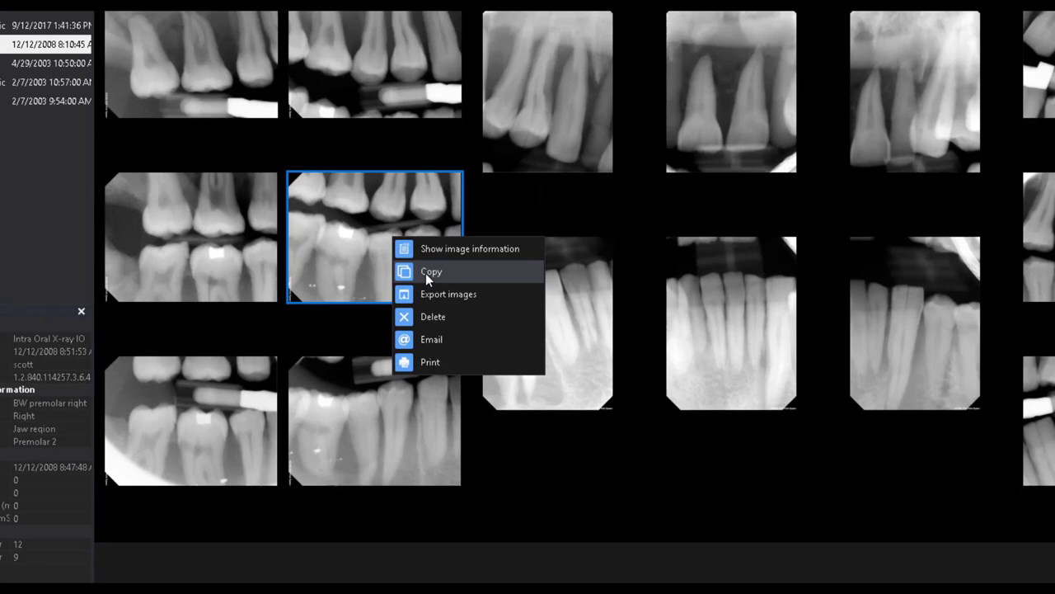
click(548, 224)
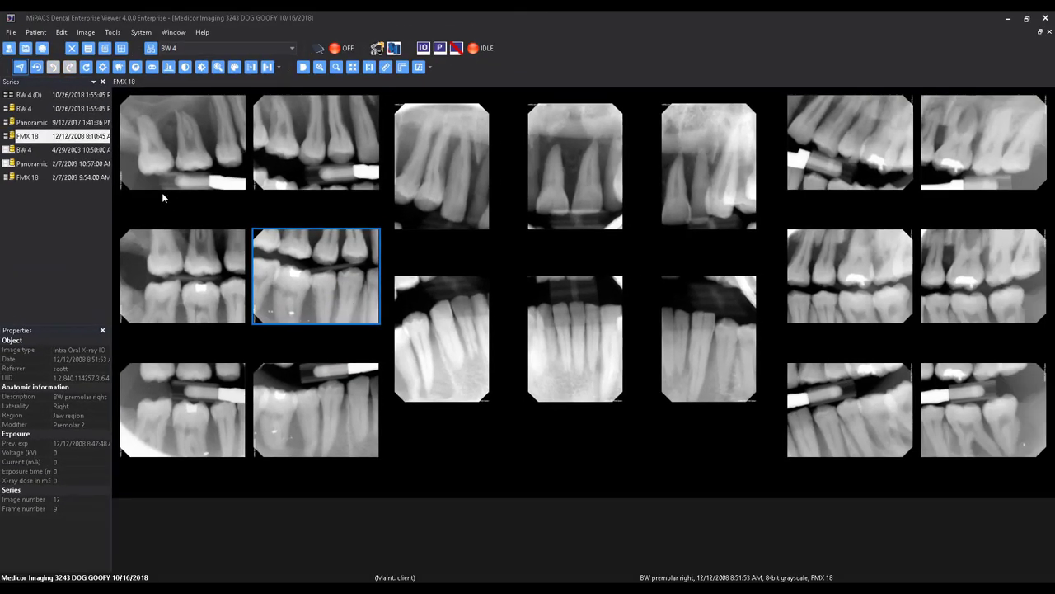
Copy the image from the Panoramic series to the clipboard.
click(49, 125)
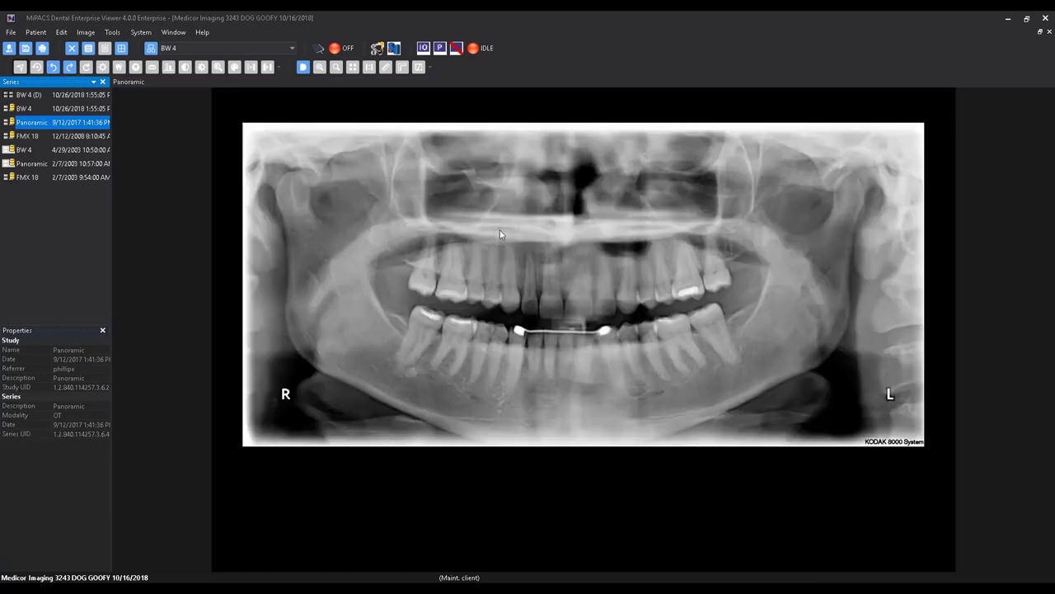
right_click(499, 230)
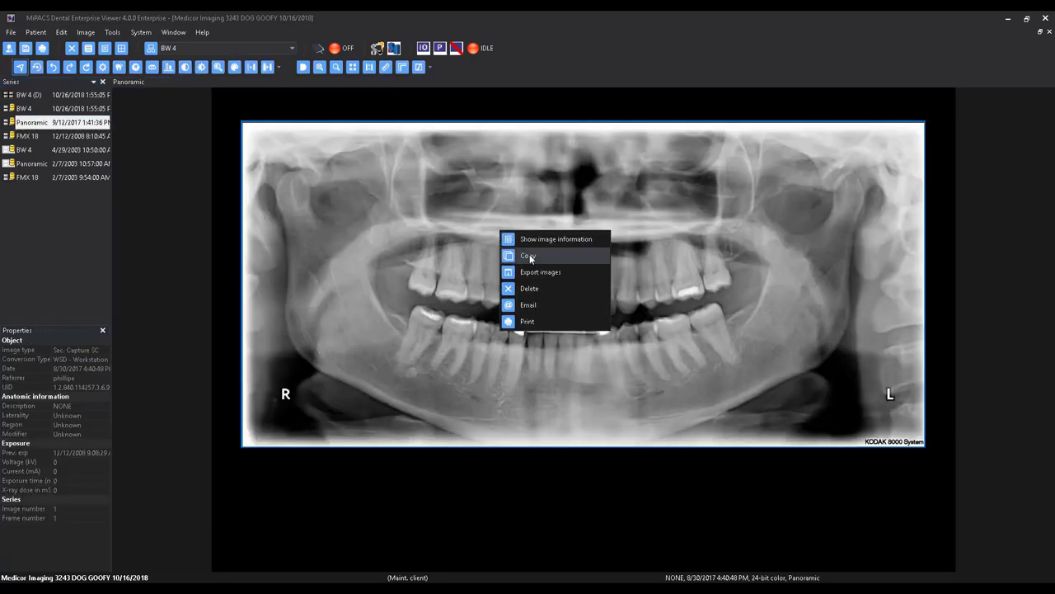
click(529, 256)
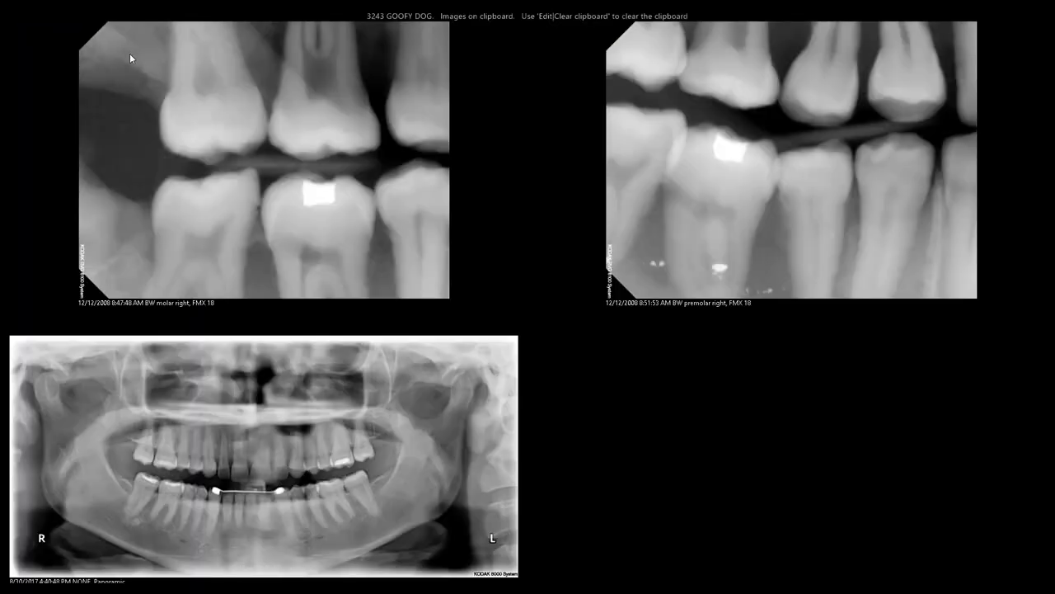
click(257, 168)
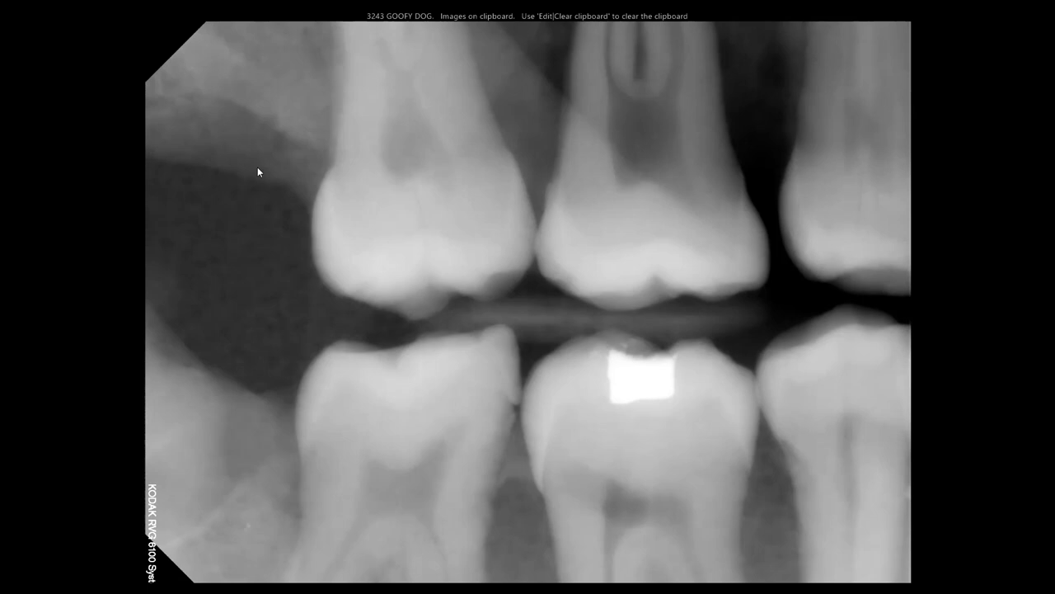
click(257, 168)
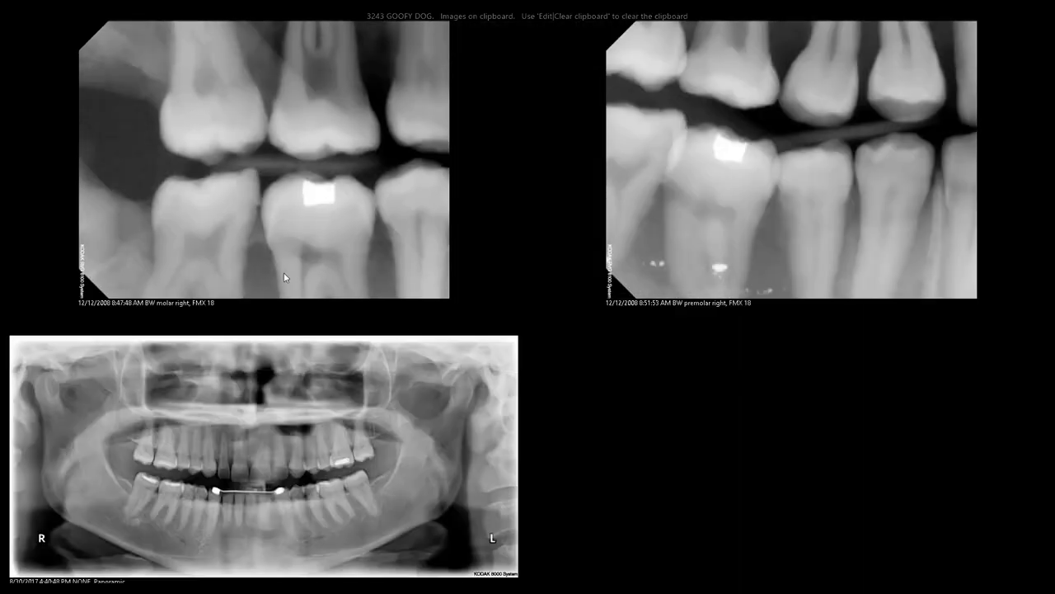
click(323, 390)
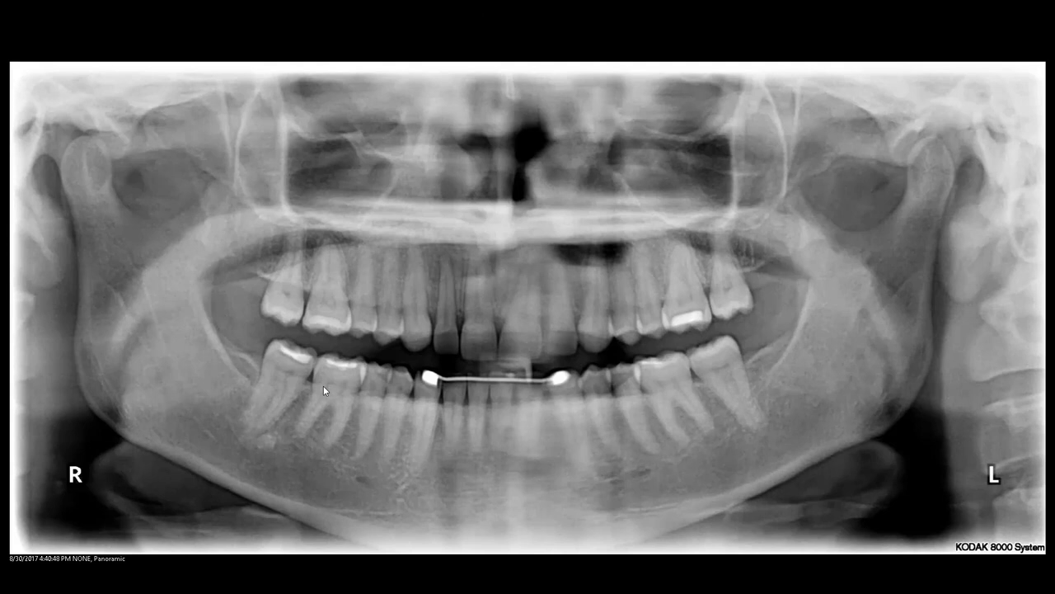
click(324, 385)
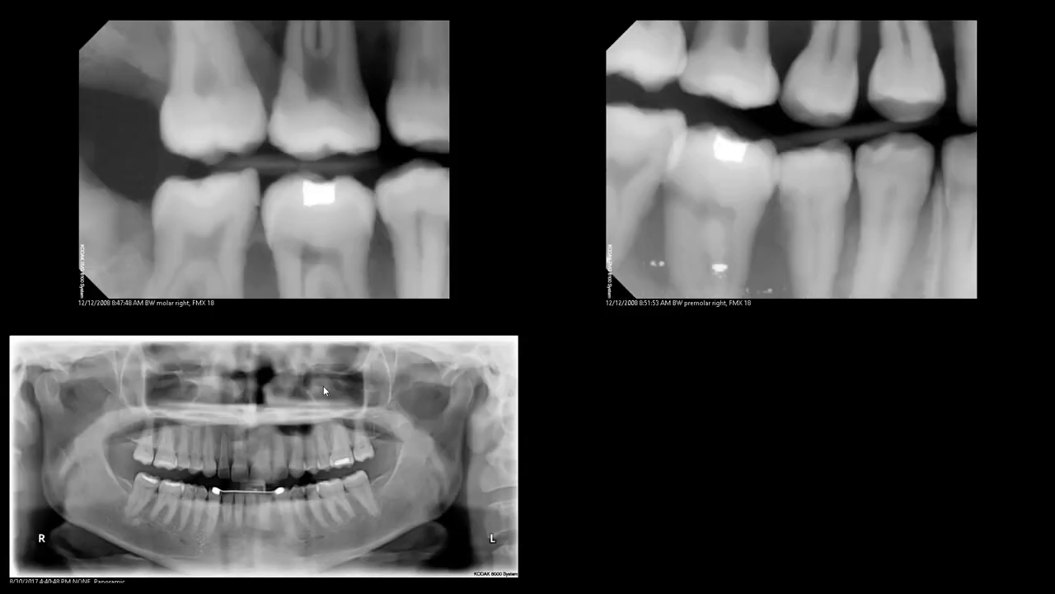
click(636, 369)
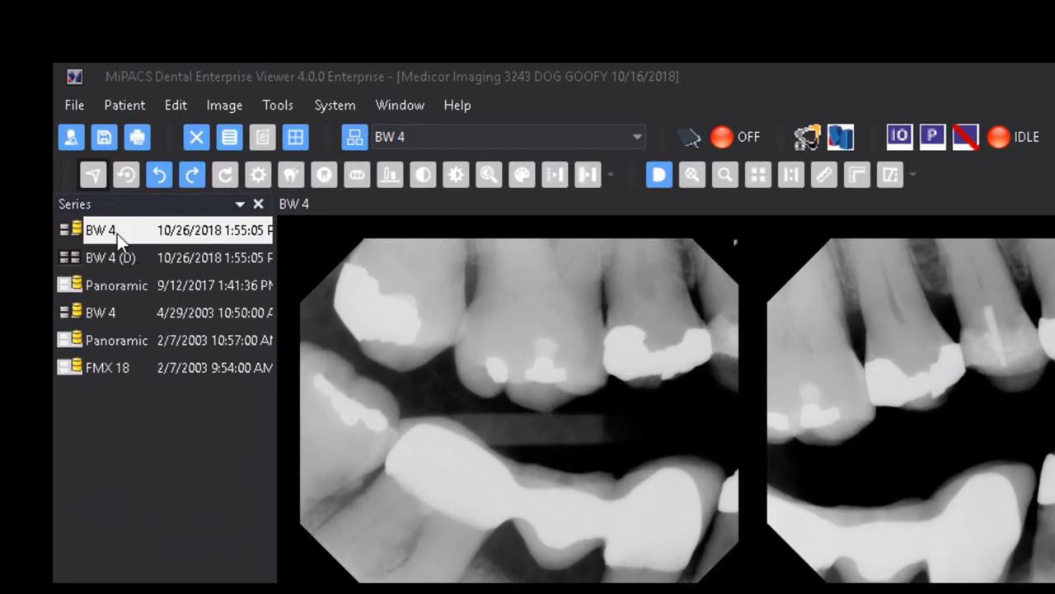
Compare the 2018 and 2003 BW 4 series, moving one top bitewing left and enlarging it.
click(116, 231)
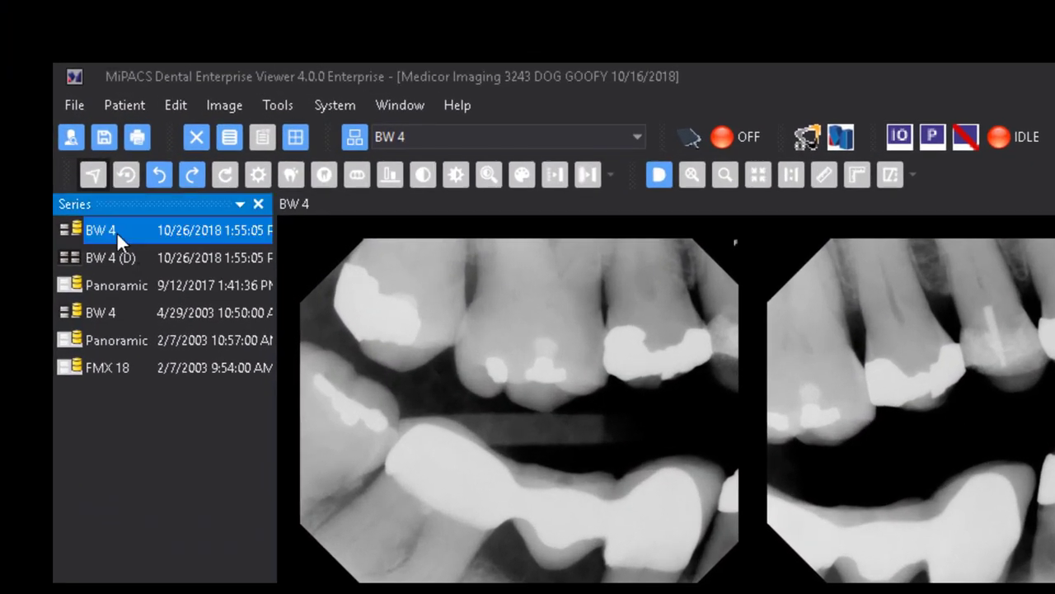
ctrl+click(112, 312)
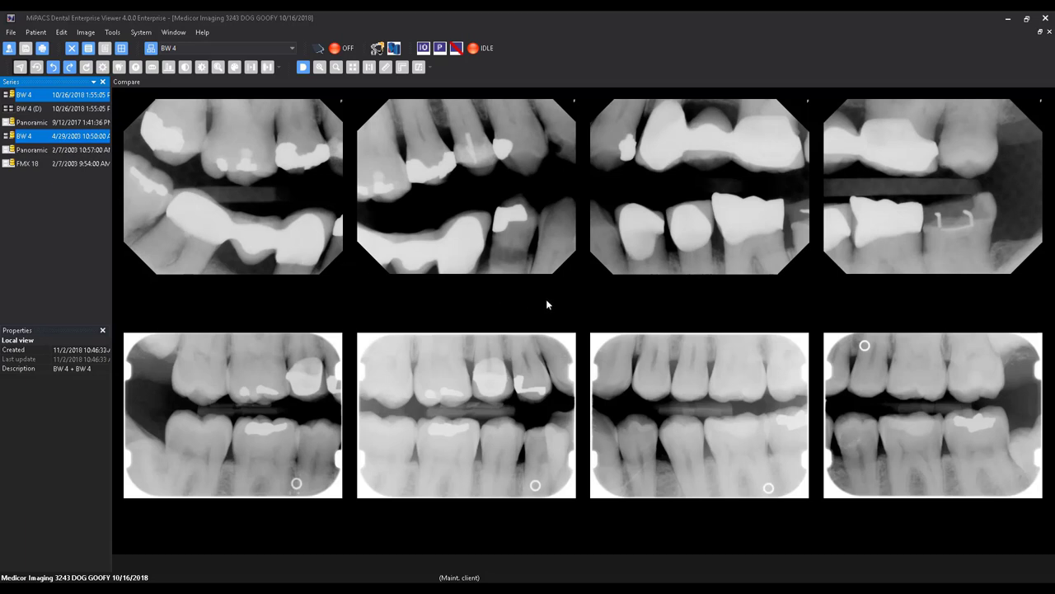
drag(509, 210, 334, 222)
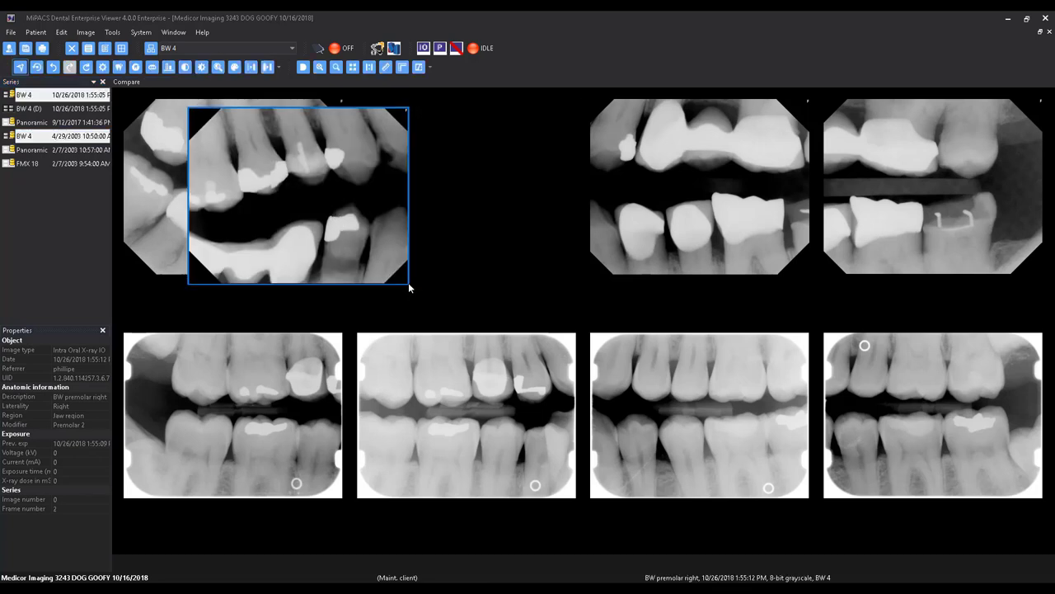
drag(409, 288, 548, 395)
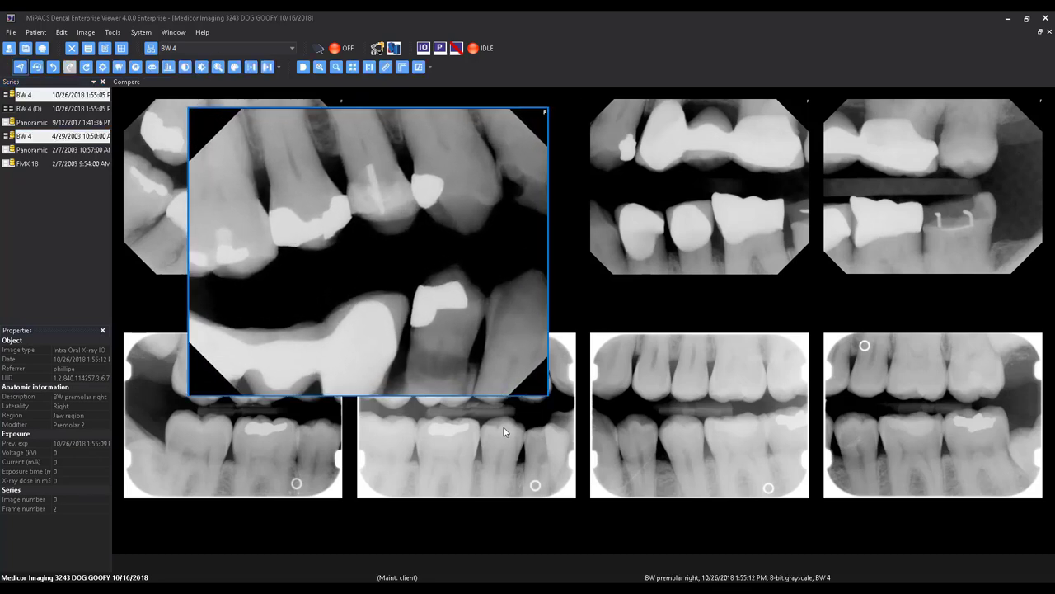
Move the bottom bitewing up over the top row, enlarge it, then reselect the 2003 series.
click(499, 432)
drag(499, 437, 705, 207)
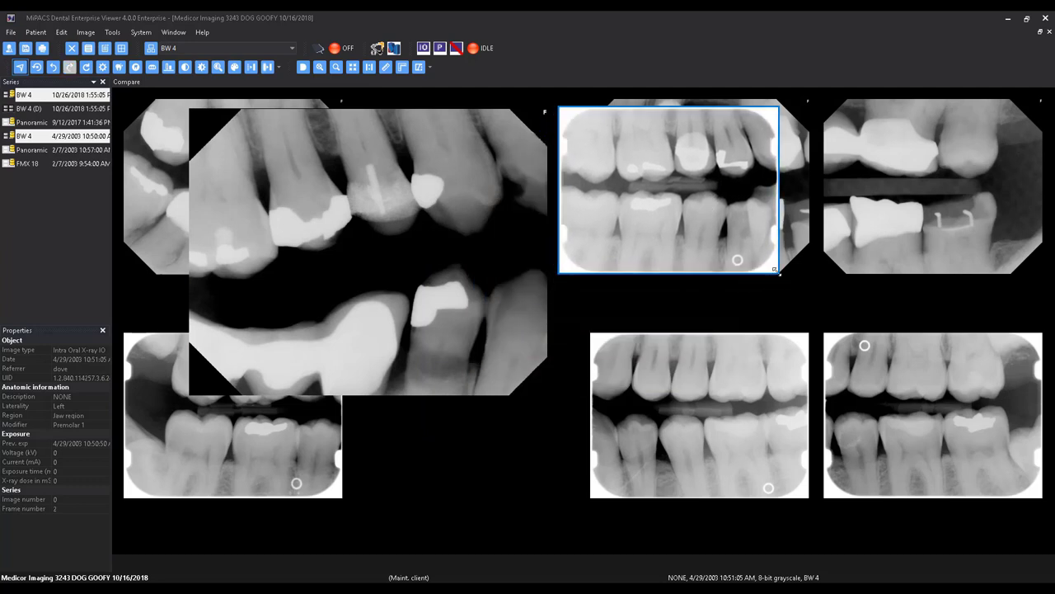
drag(778, 276, 881, 399)
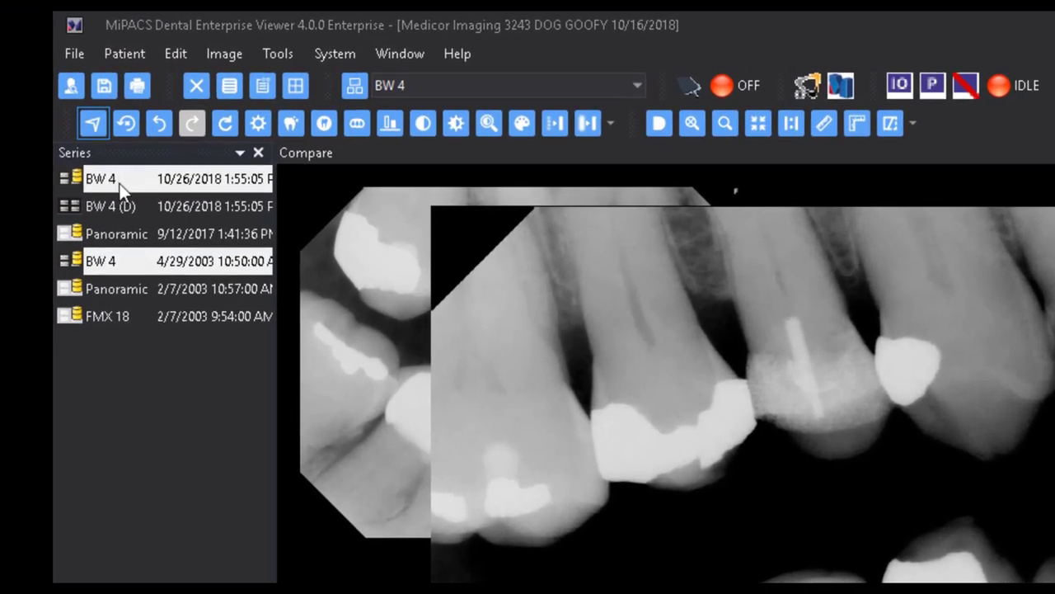
click(119, 255)
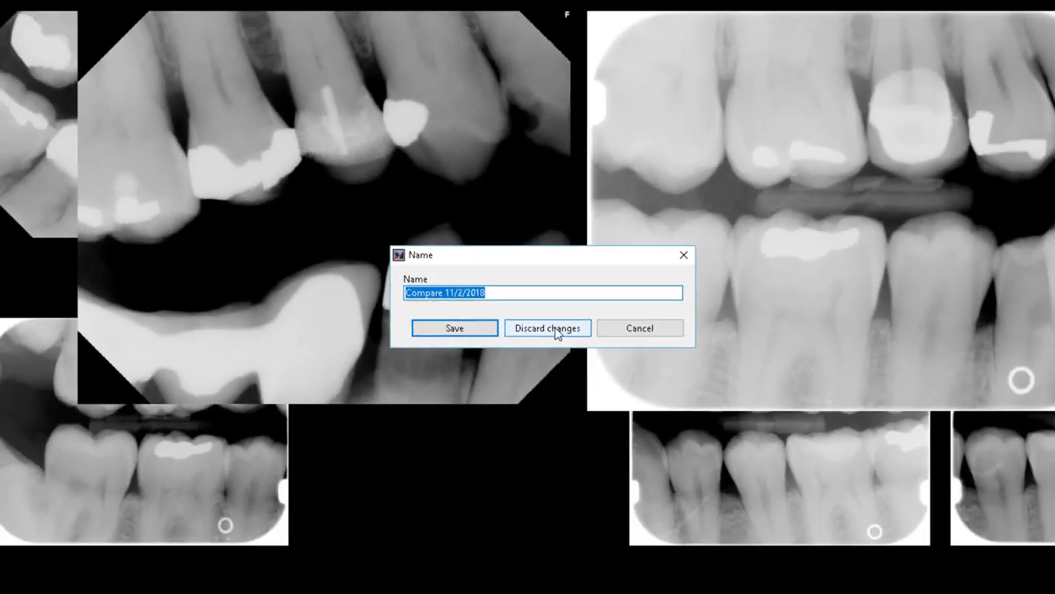
Discard the unsaved comparison layout instead of naming it.
click(547, 328)
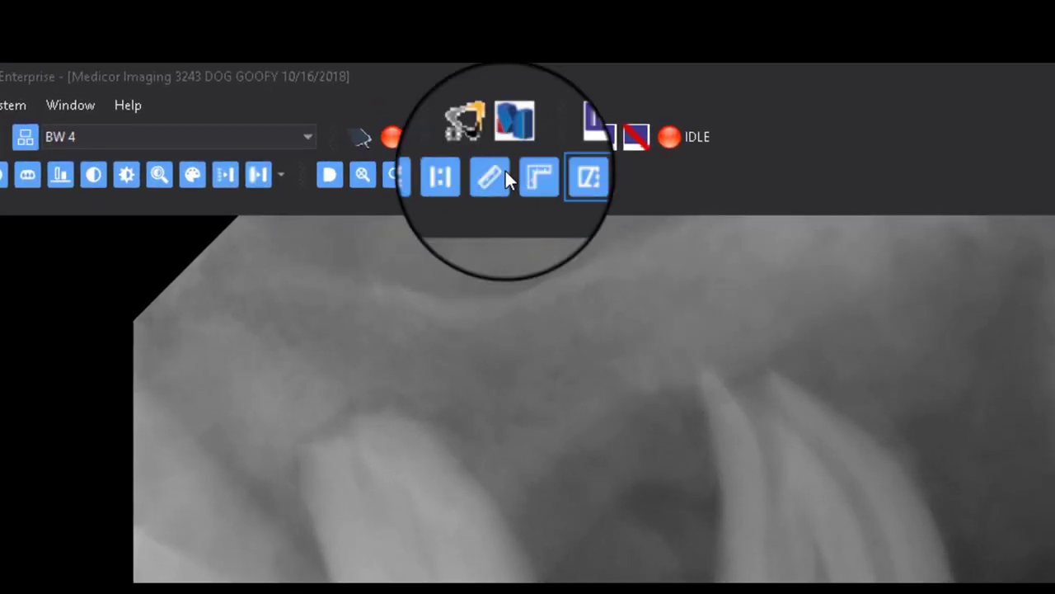
Measure 5.3 mm across the FMX 18 molar and trace a multi-line measurement along the root canal.
click(490, 175)
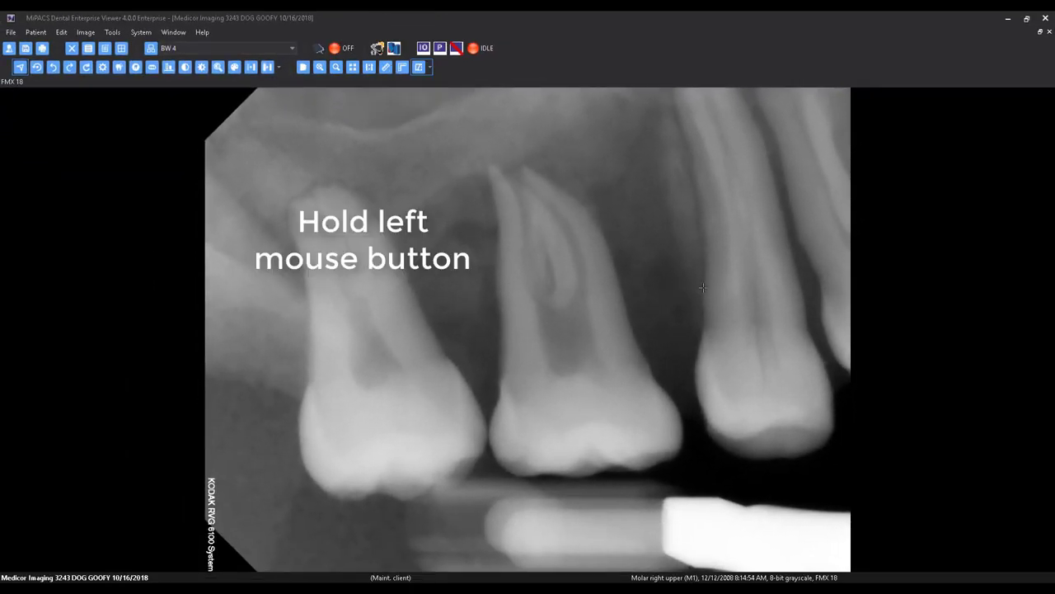
drag(703, 287, 800, 286)
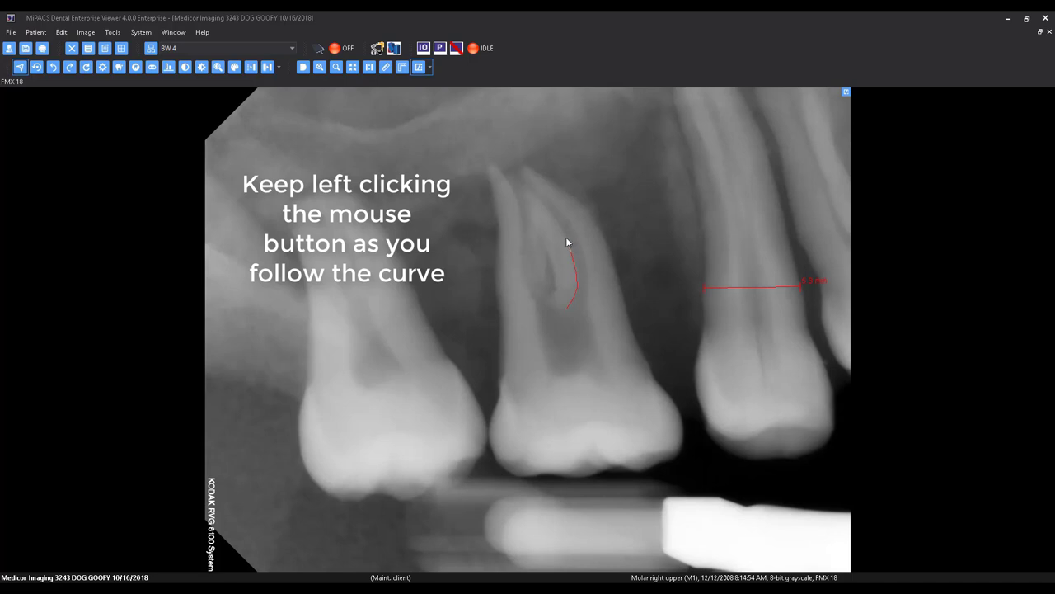
click(542, 204)
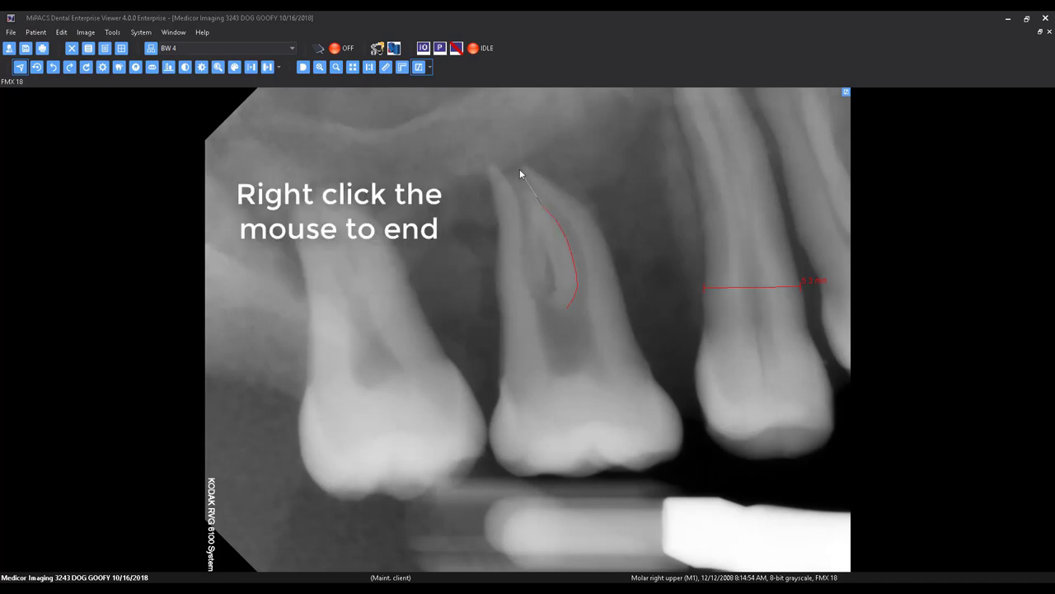
right_click(520, 173)
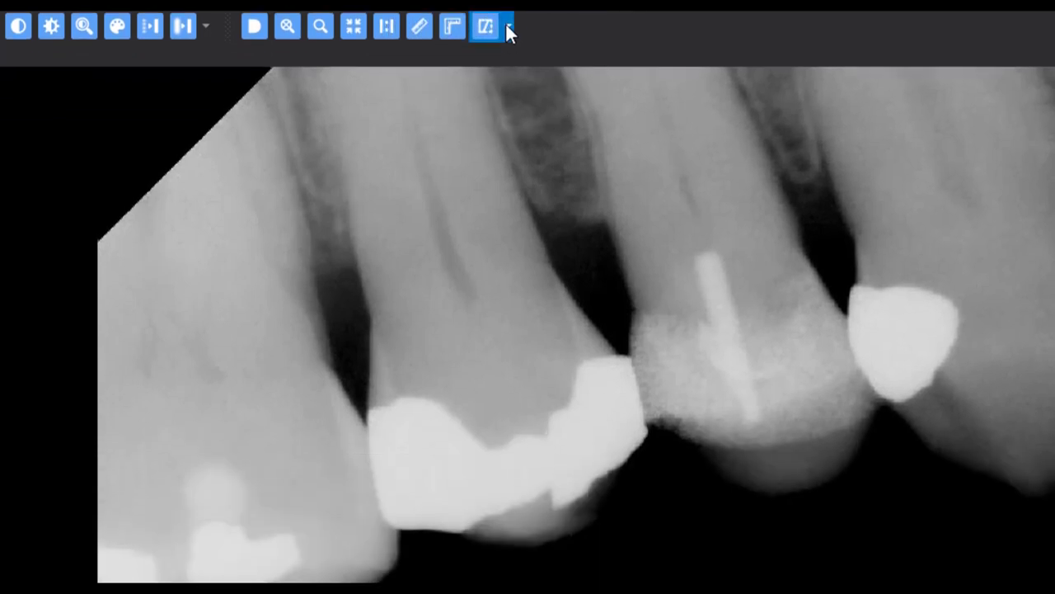
Draw a red pointer arrow aimed at the premolar's edge.
click(508, 27)
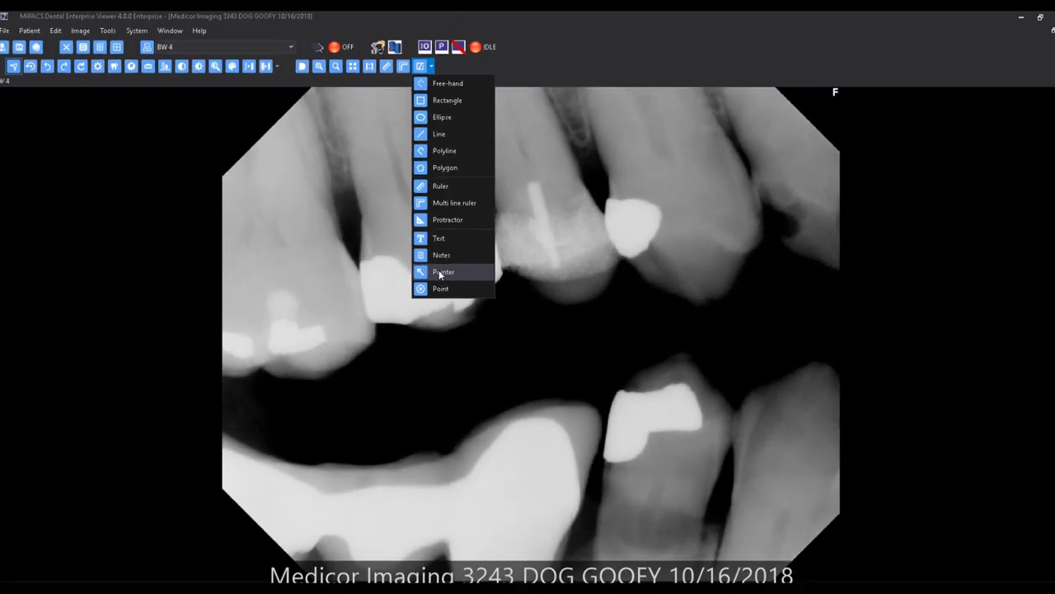
click(525, 426)
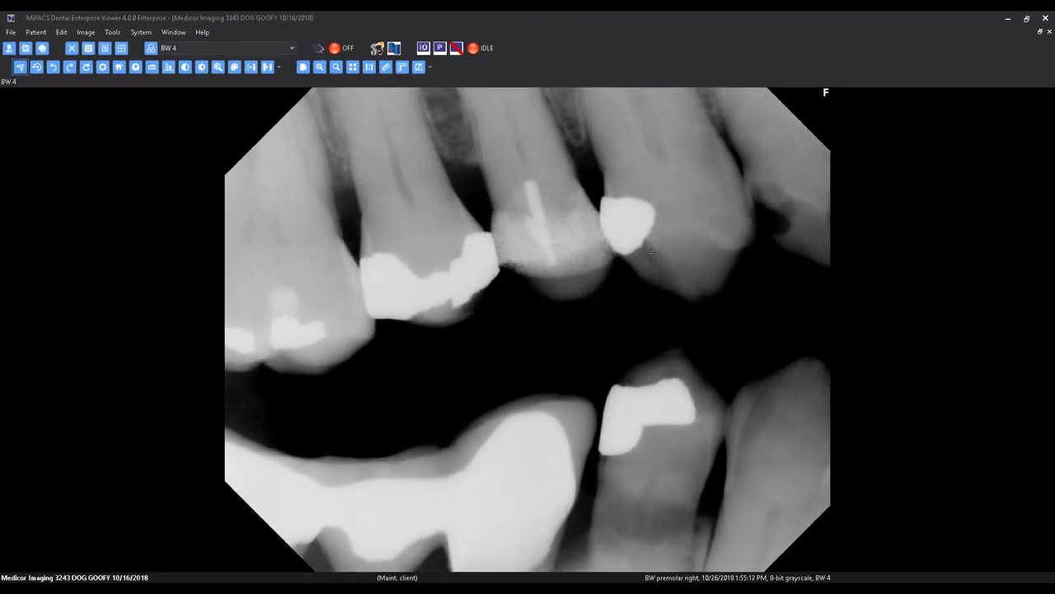
click(760, 233)
click(668, 297)
click(668, 296)
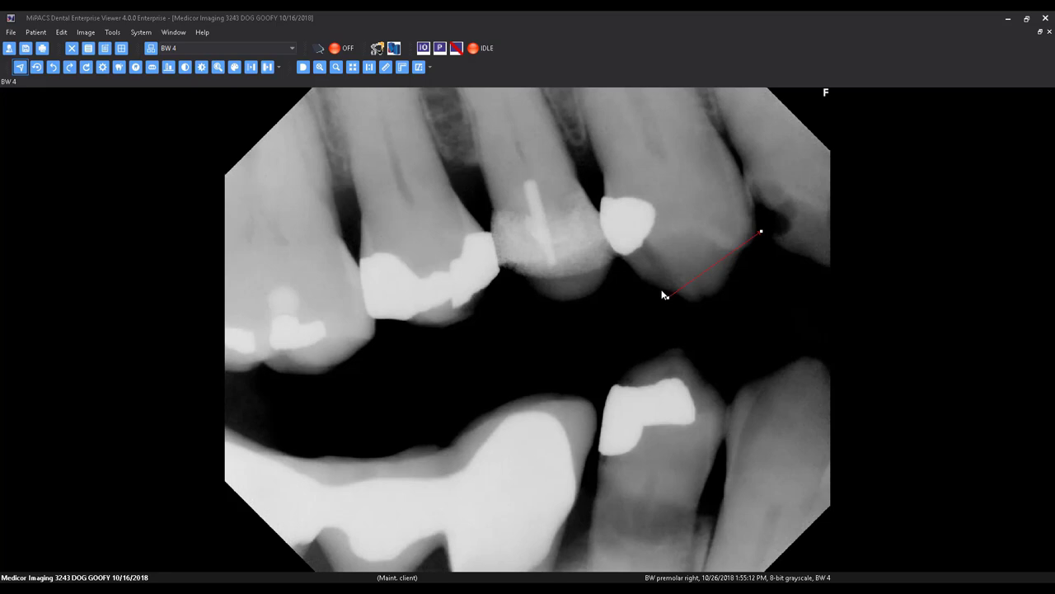
Add a yellow note reading "Remember this" over the image centre.
click(430, 69)
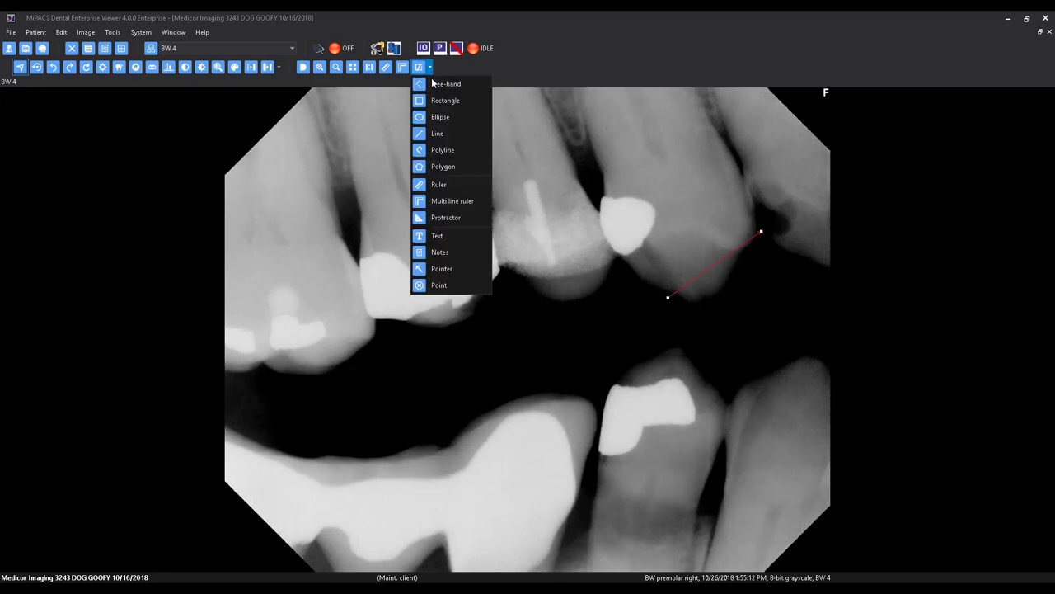
click(452, 251)
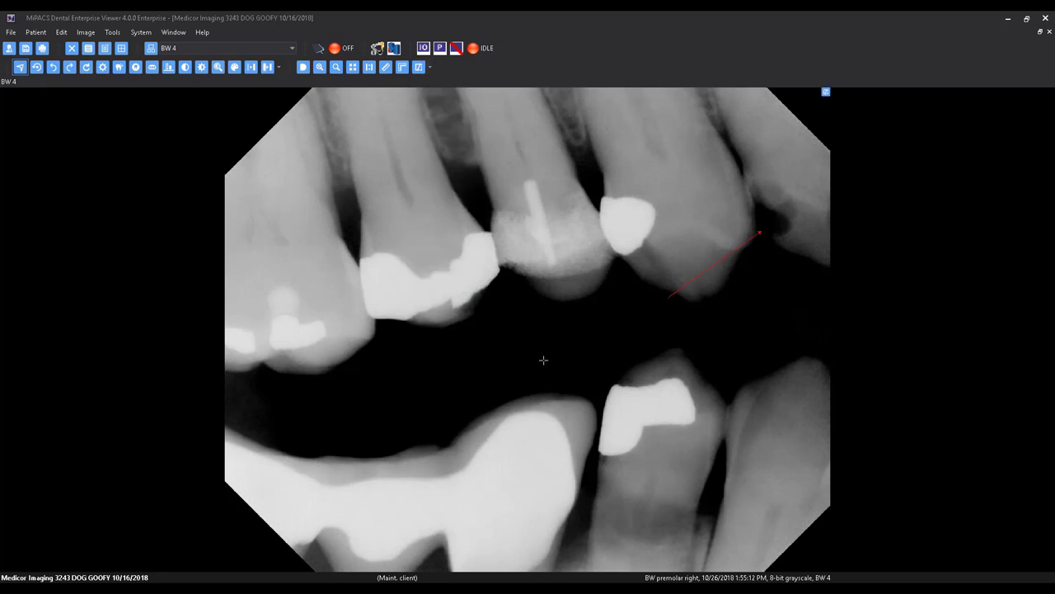
drag(657, 224, 434, 396)
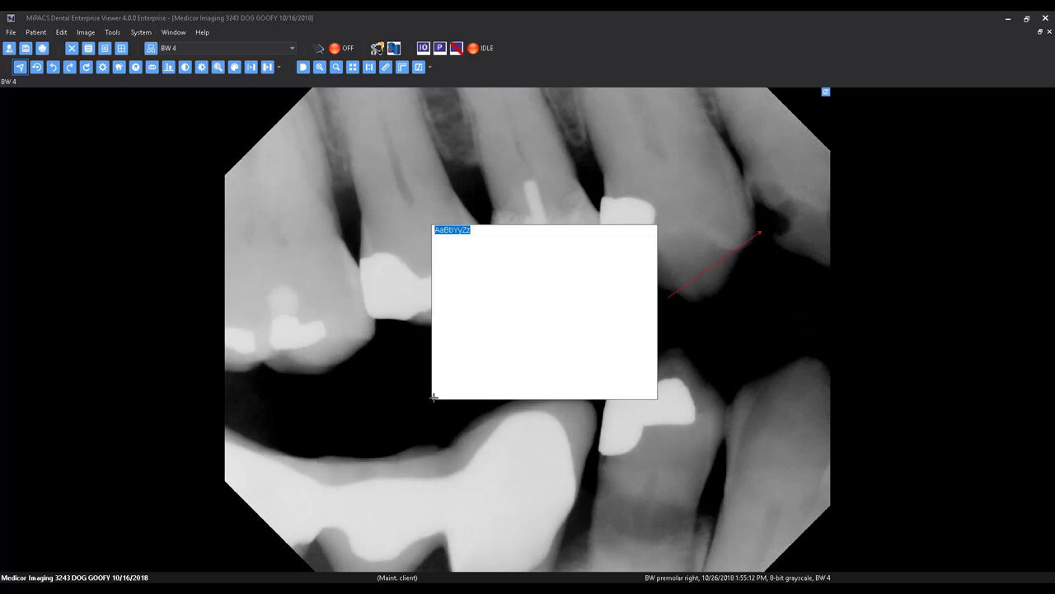
text(Remember this)
click(433, 397)
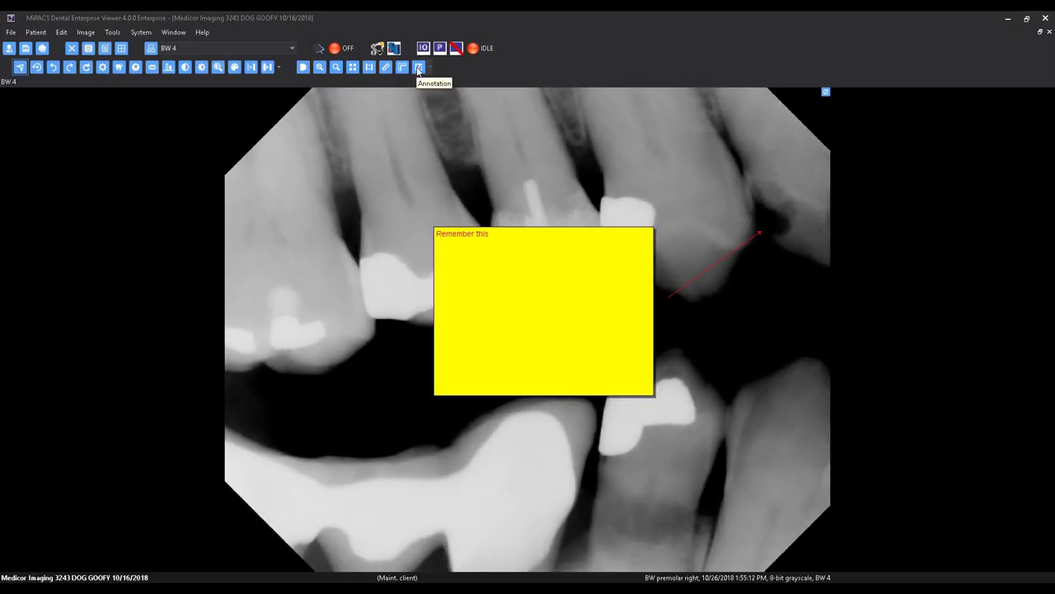
Toggle the annotations off and on, leaving the arrow and note hidden.
click(418, 69)
click(418, 70)
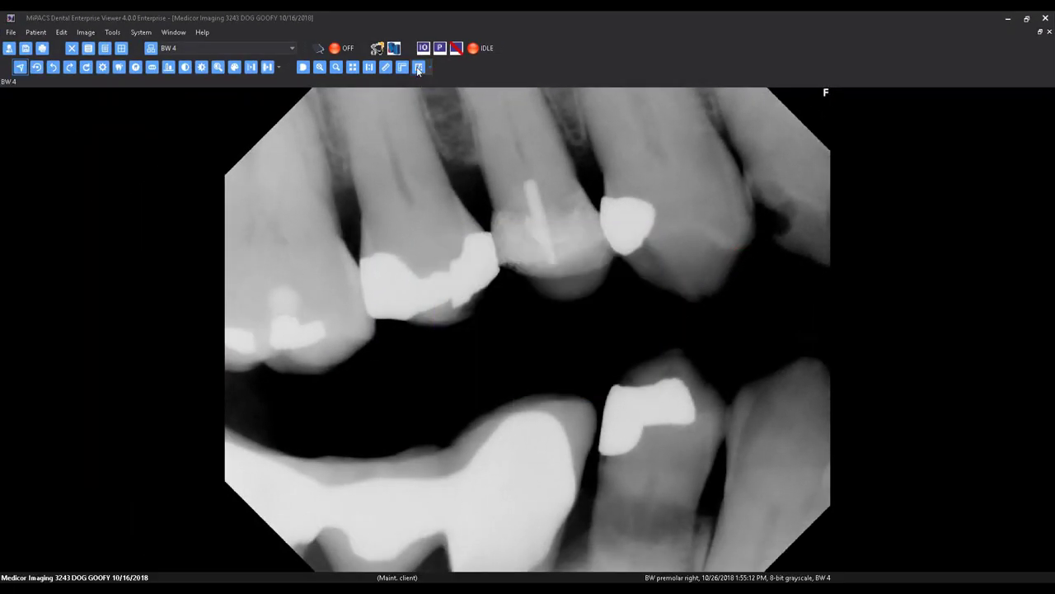
click(418, 69)
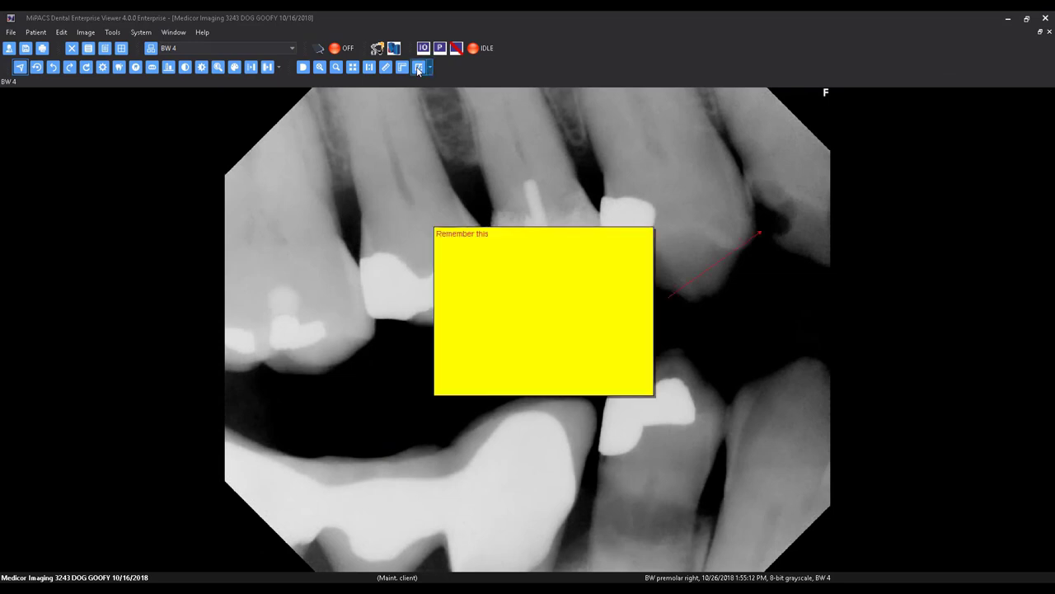
click(418, 70)
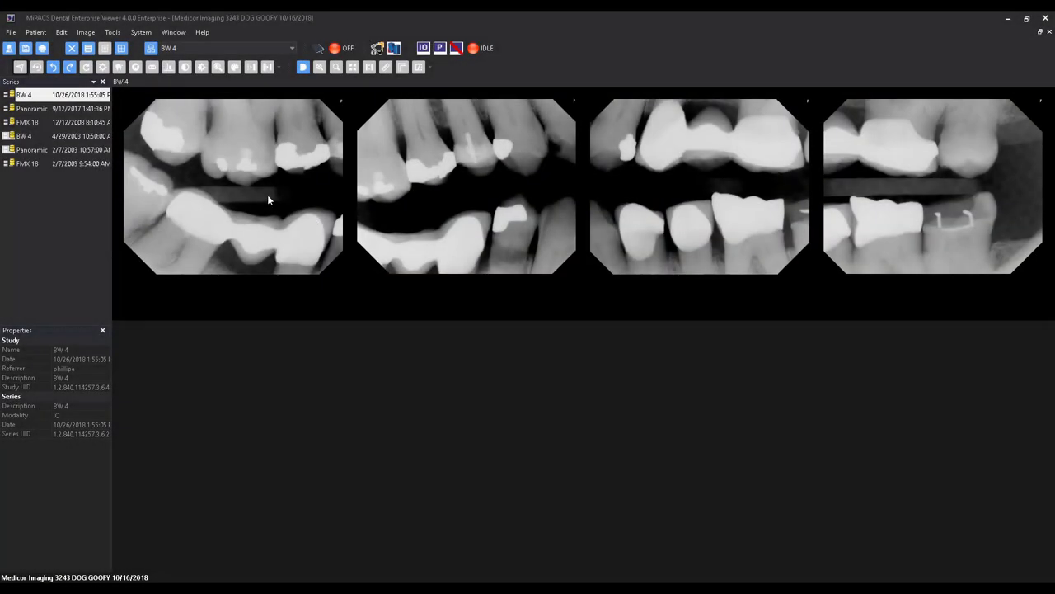
Apply a filter level to the first bitewing and darken it with more contrast.
click(267, 197)
click(278, 68)
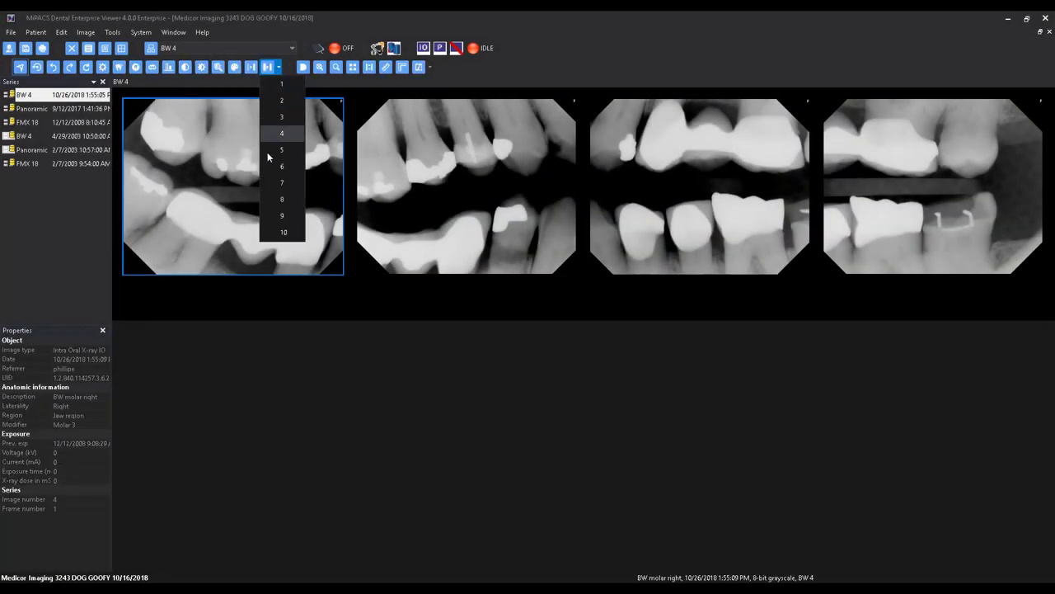
click(279, 150)
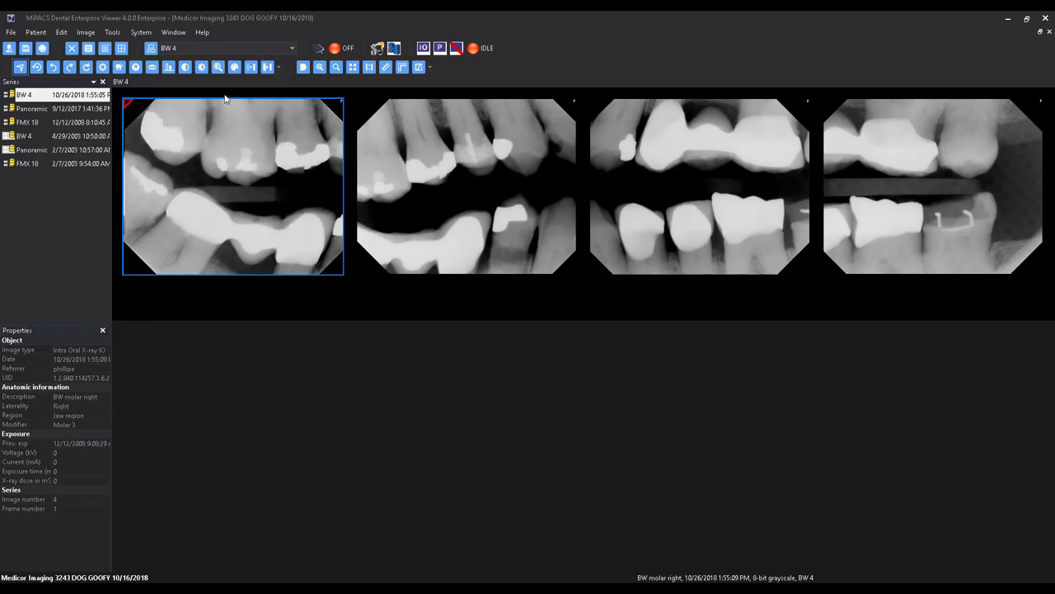
click(203, 68)
click(253, 149)
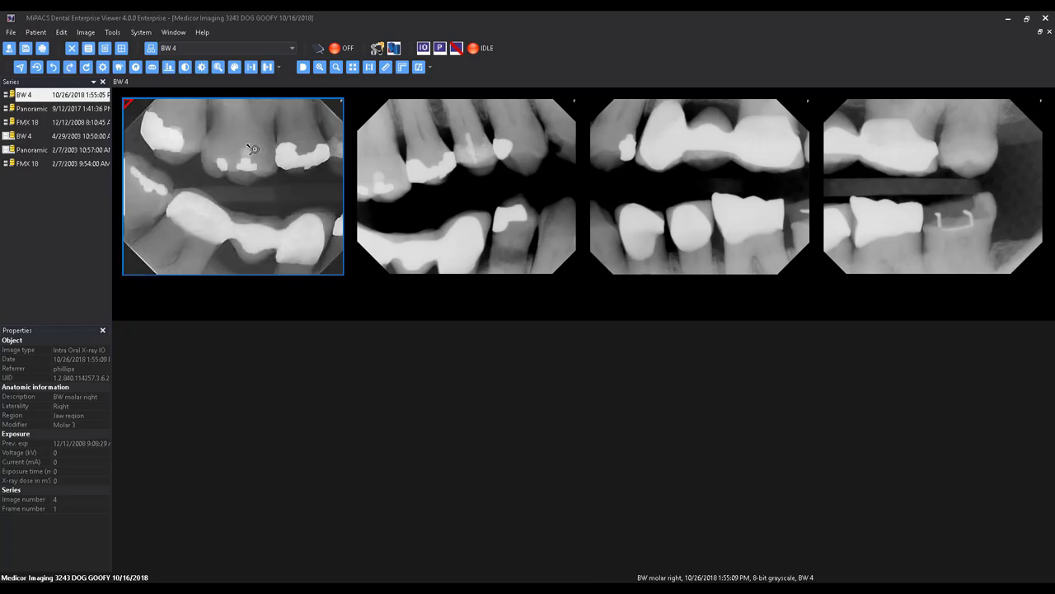
Draw a red pointer arrow on the second bitewing.
click(451, 178)
click(429, 67)
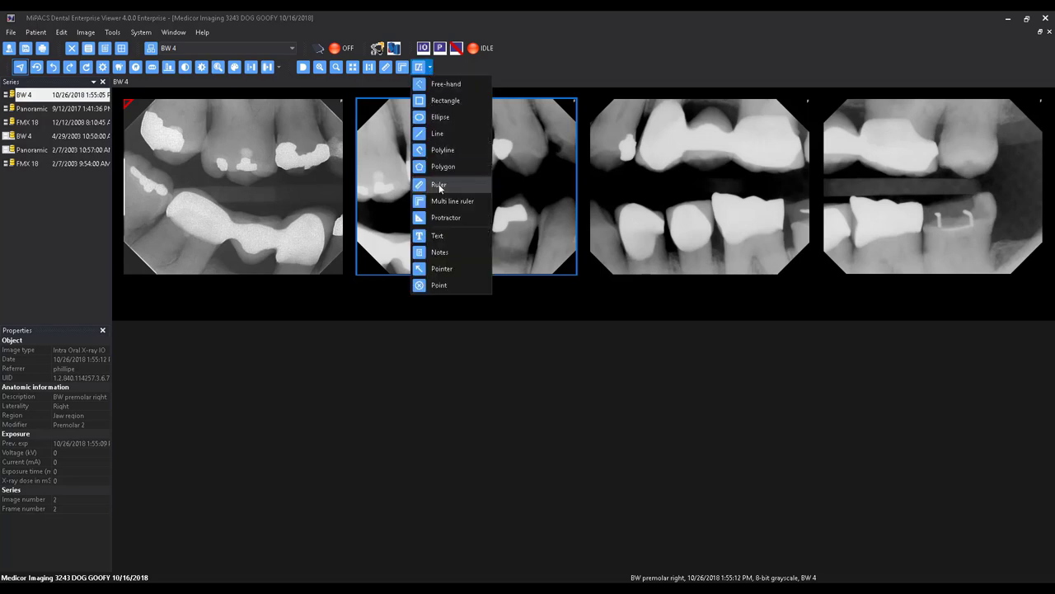
click(441, 268)
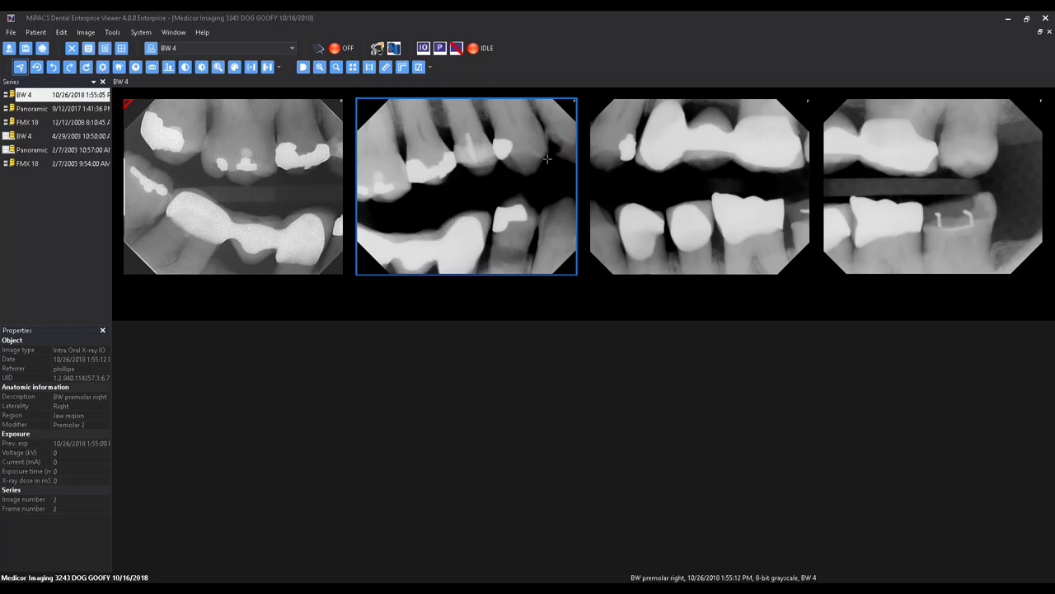
drag(551, 149, 515, 170)
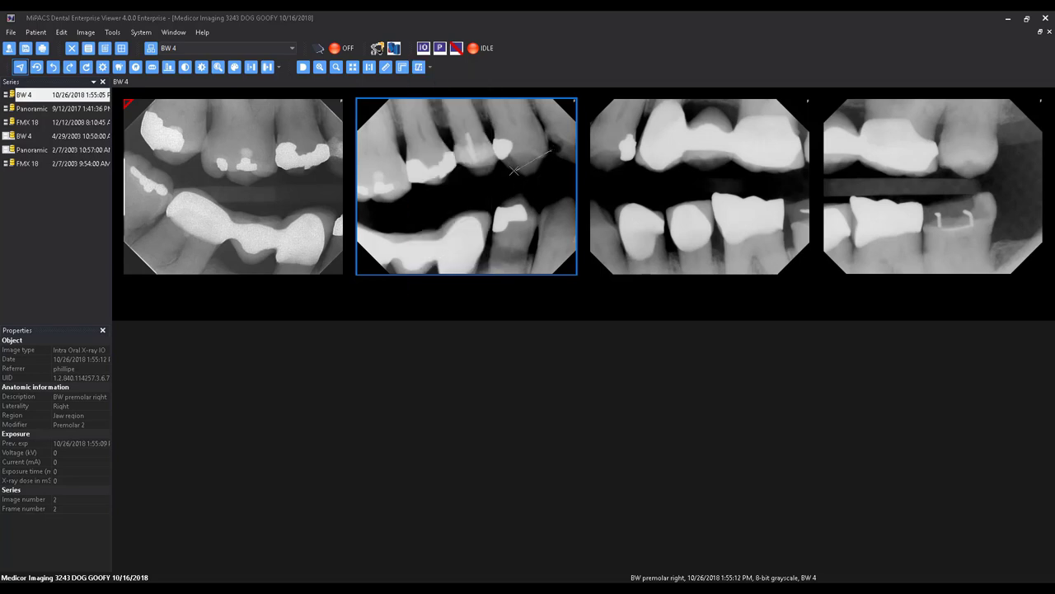
Add a "Remember this" note box beside the arrow on the second bitewing.
click(430, 67)
click(445, 250)
drag(433, 165, 513, 224)
text(Rem)
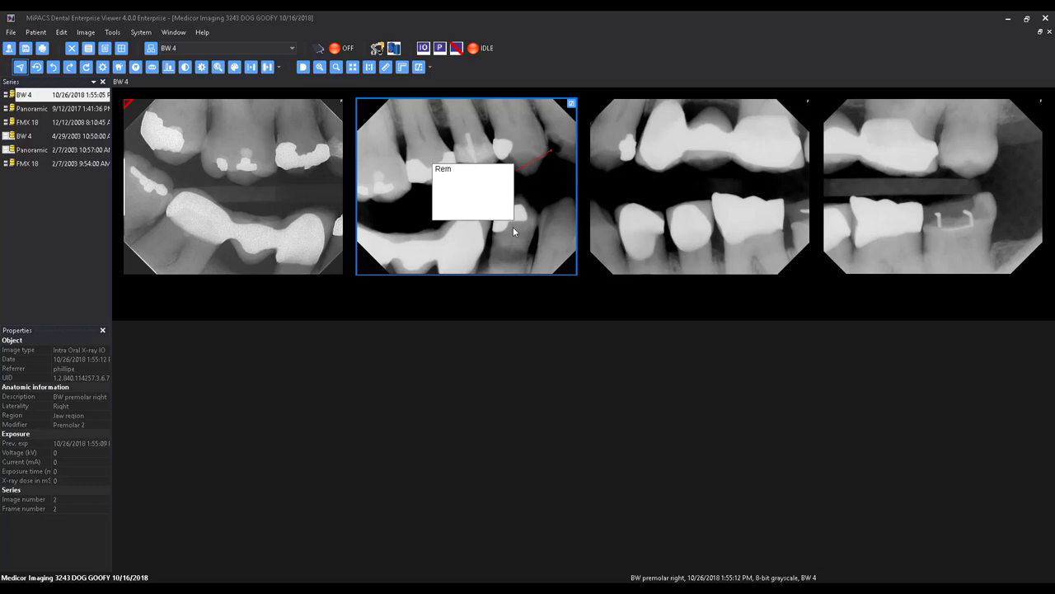
text(ember this)
click(513, 227)
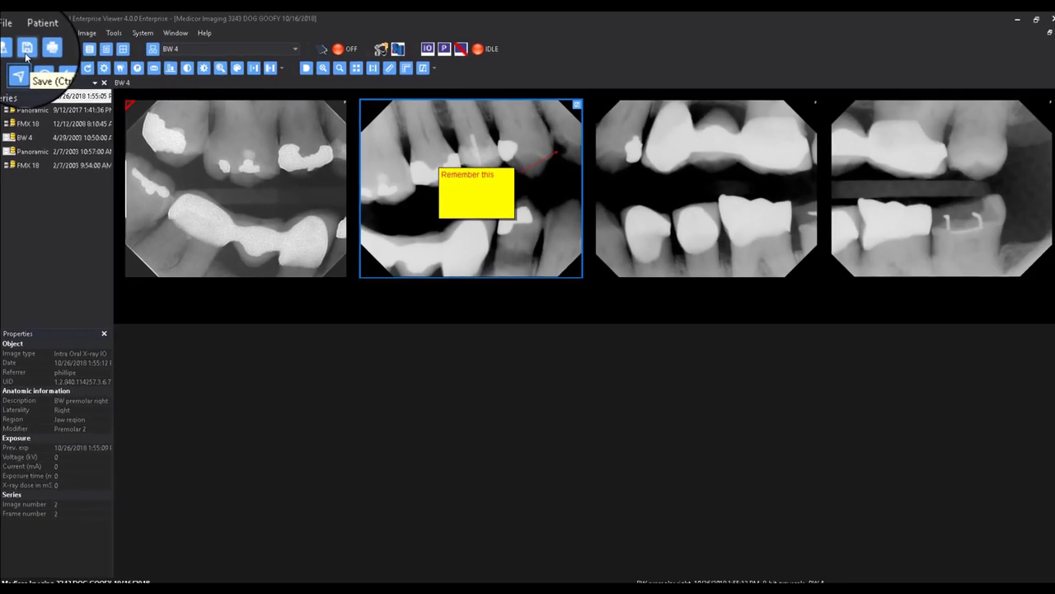
Save the annotated bitewings as a copy of the series, creating BW 4 (D).
click(102, 146)
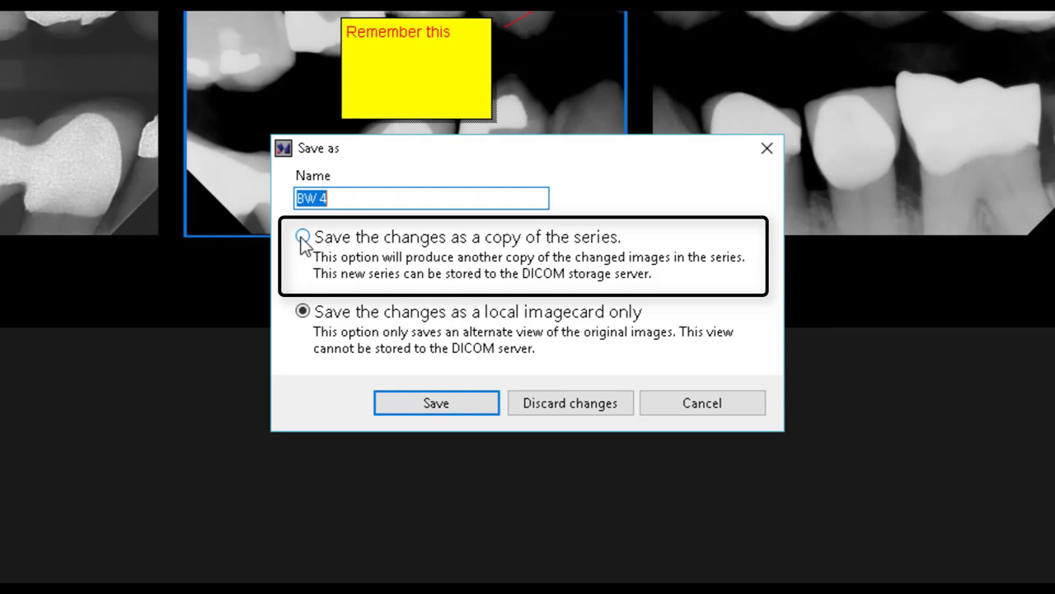
click(302, 238)
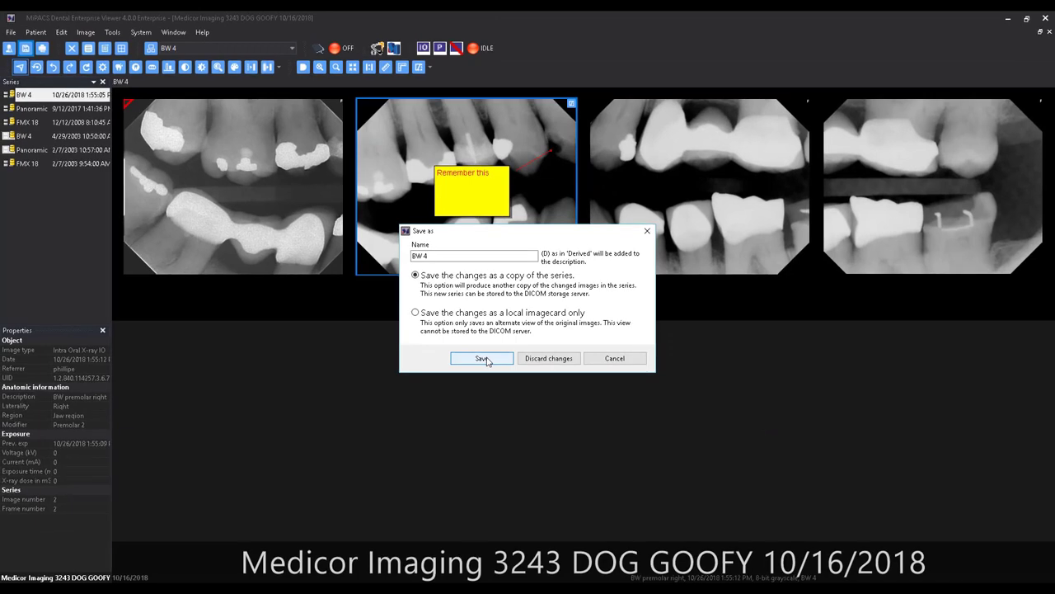
click(483, 359)
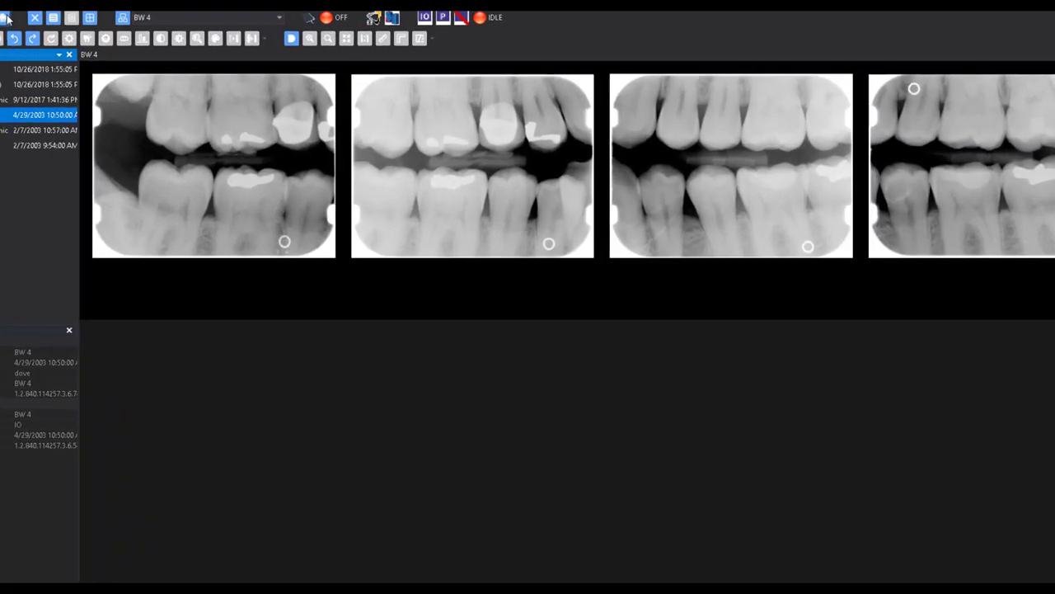
Print the current BW 4 series layout in Landscape orientation.
click(6, 17)
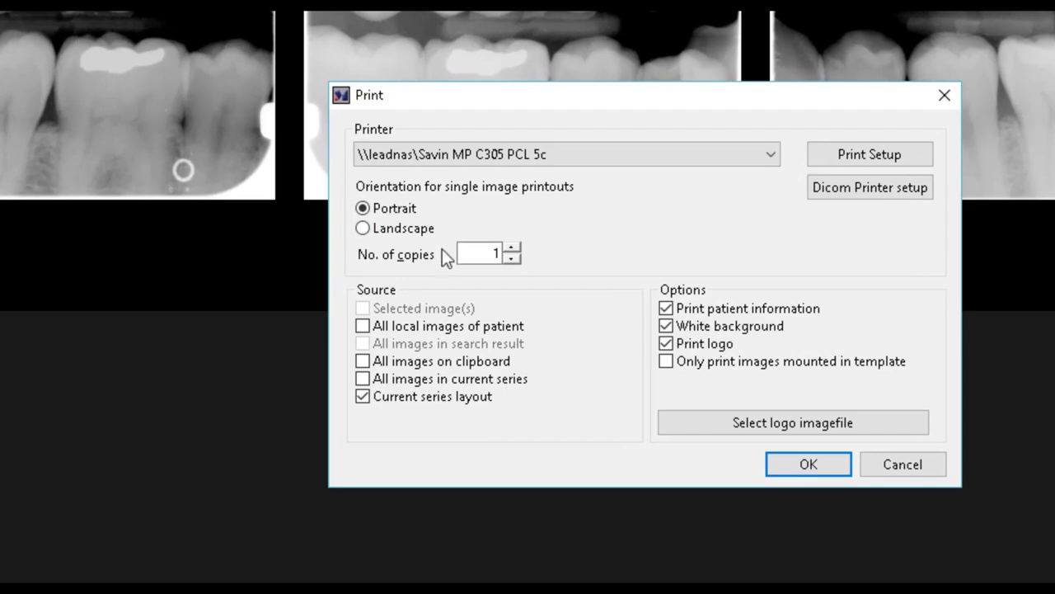
click(370, 236)
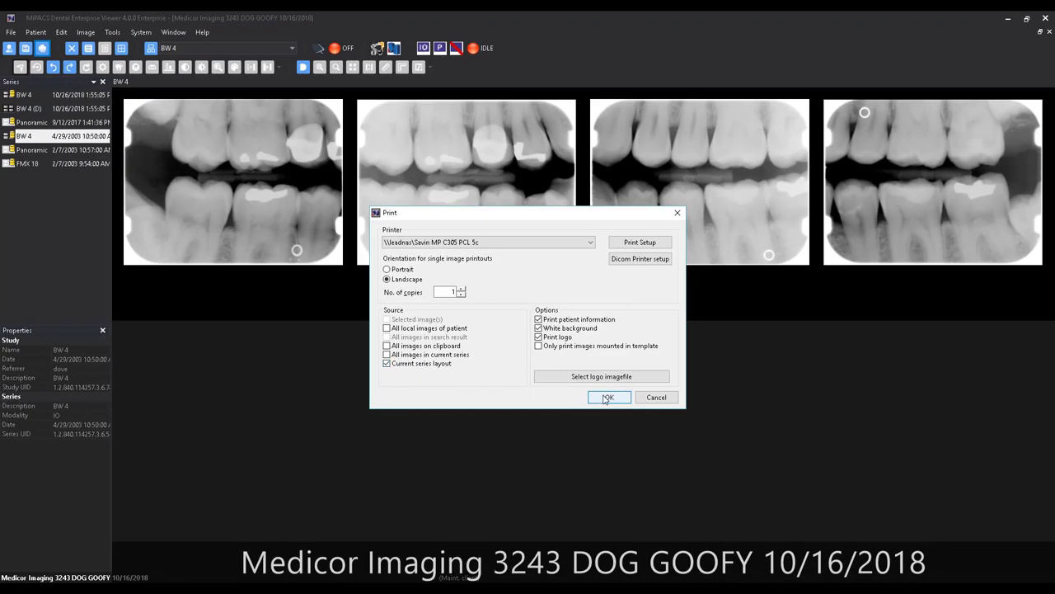
click(607, 398)
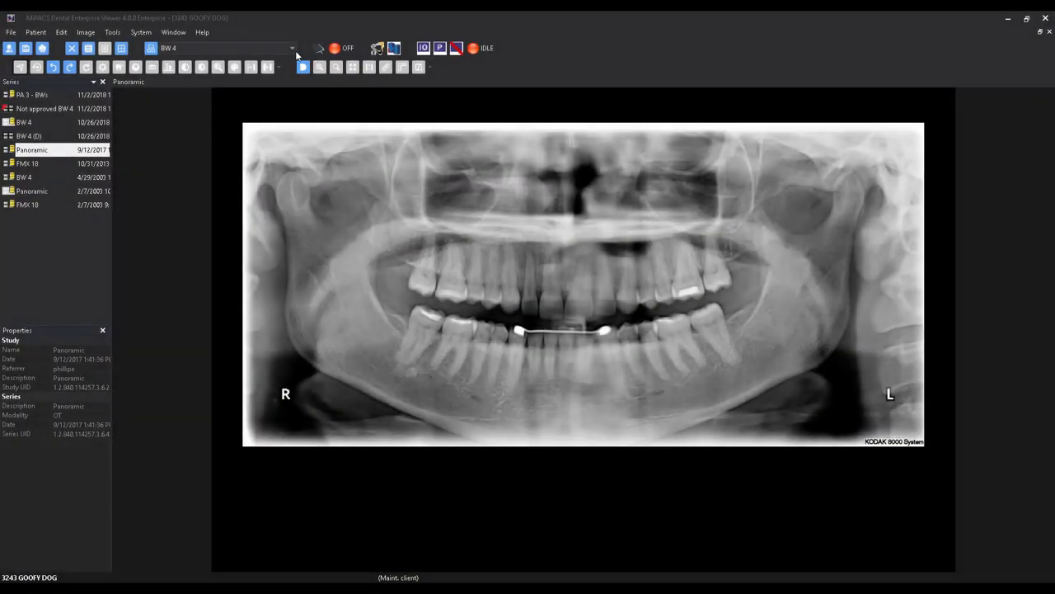
Create a new series from the BW 4 template with four empty bitewing slots.
click(293, 50)
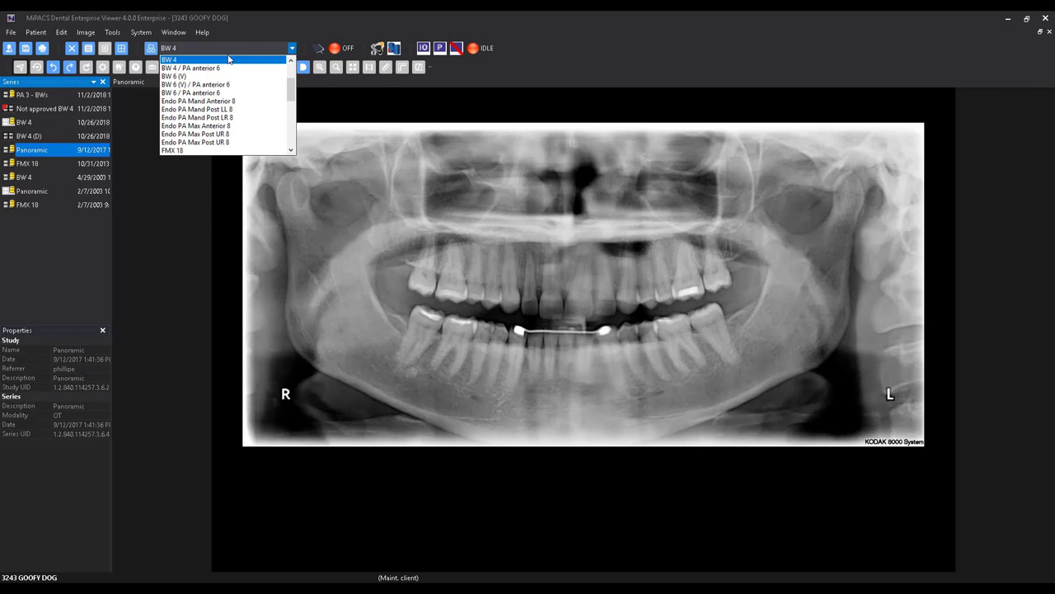
click(219, 61)
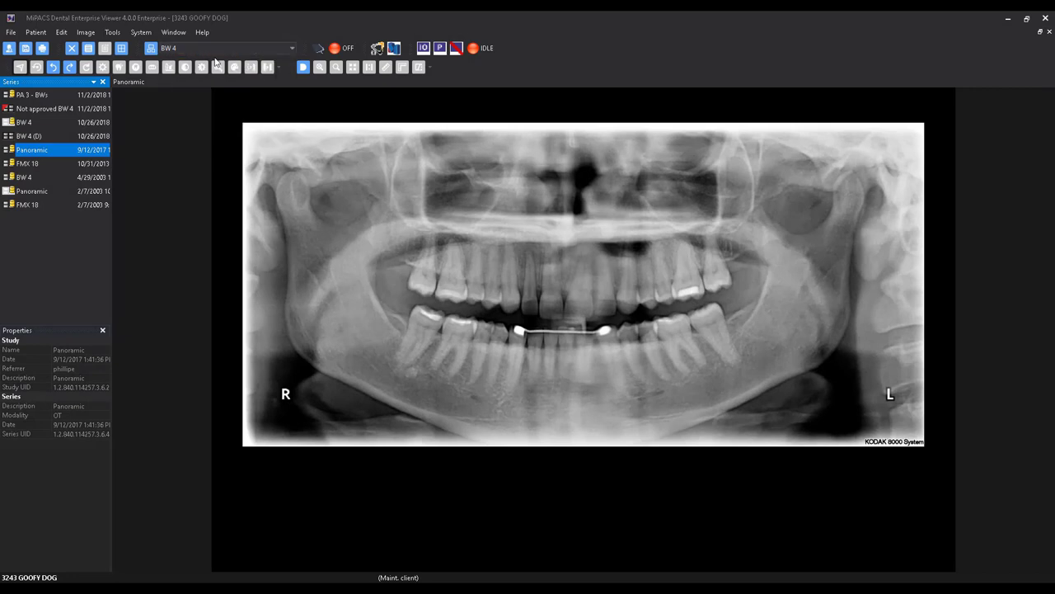
click(152, 51)
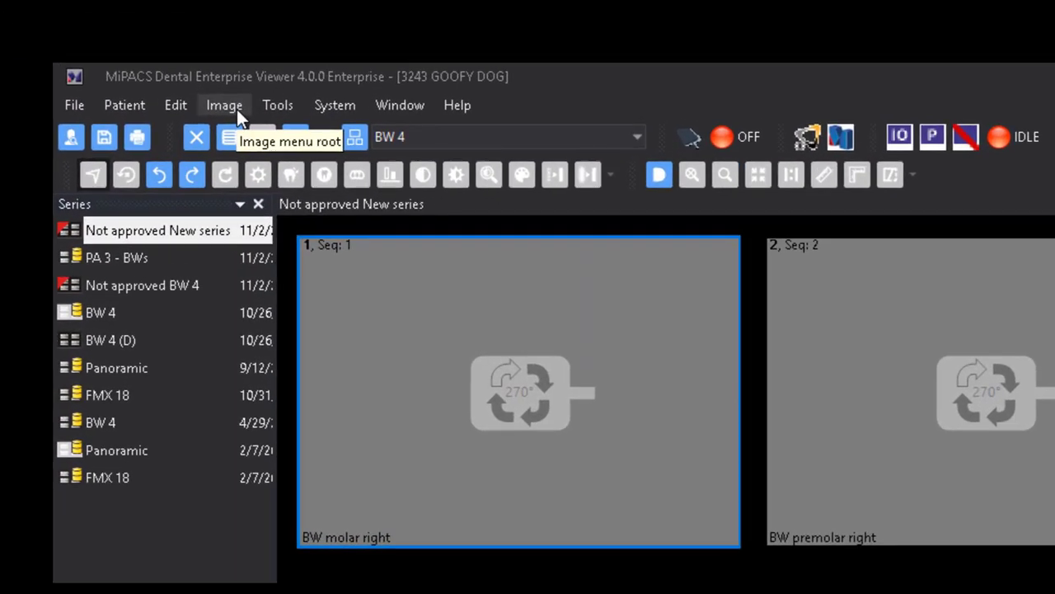
click(93, 36)
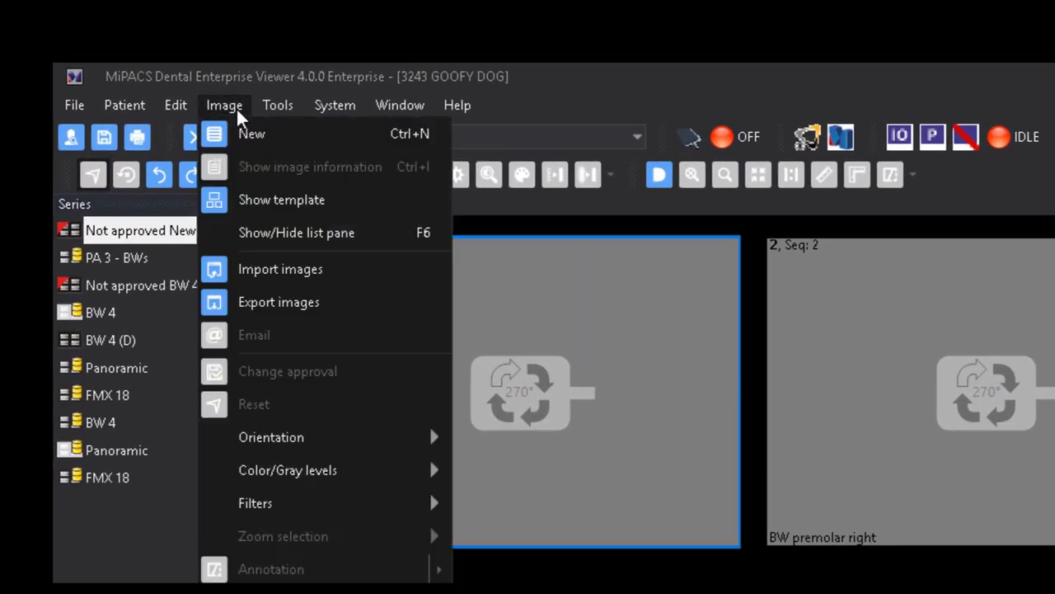
Browse to C:\Temp\Test Export\Sample Images and select all four JPG bitewings for import.
click(361, 270)
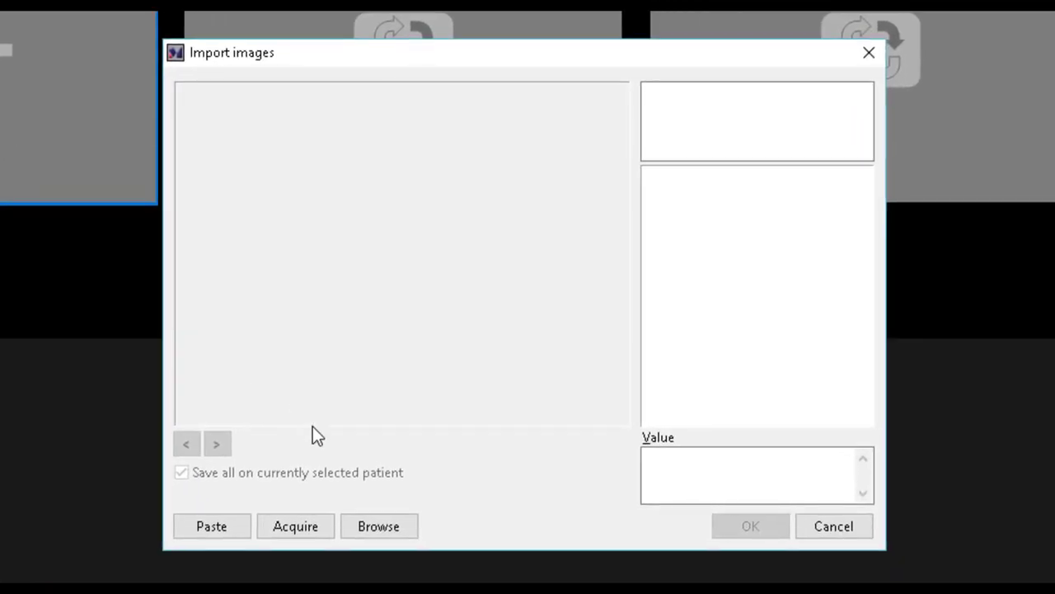
click(407, 529)
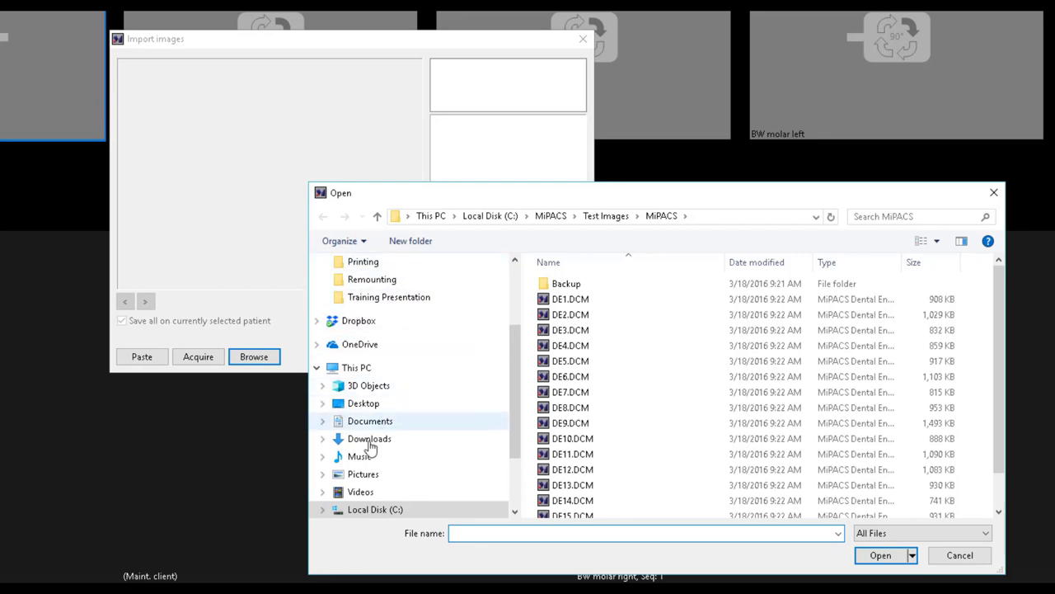
click(375, 509)
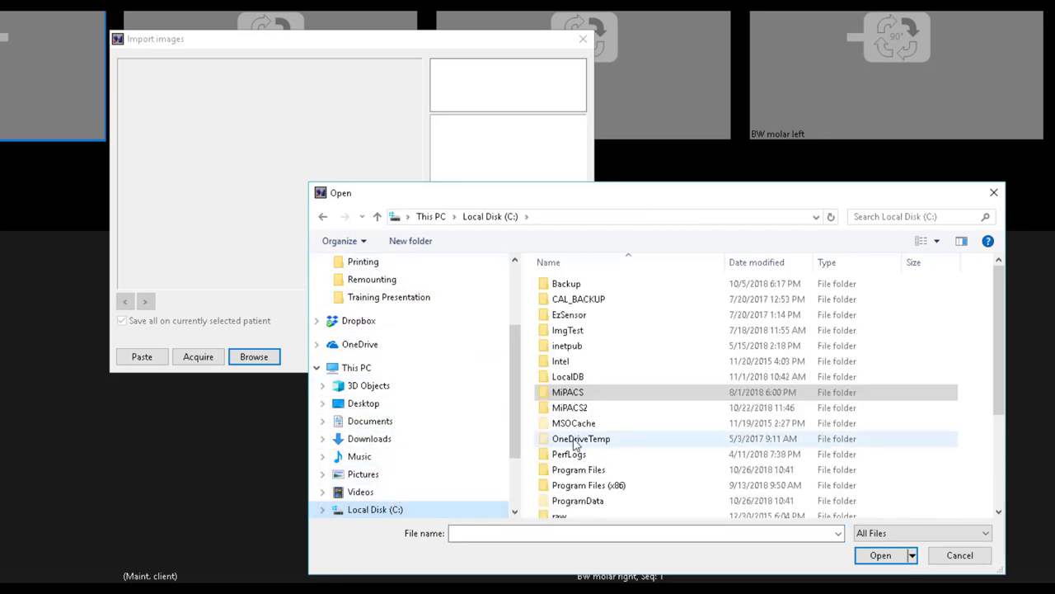
scroll(586, 413, down, 3)
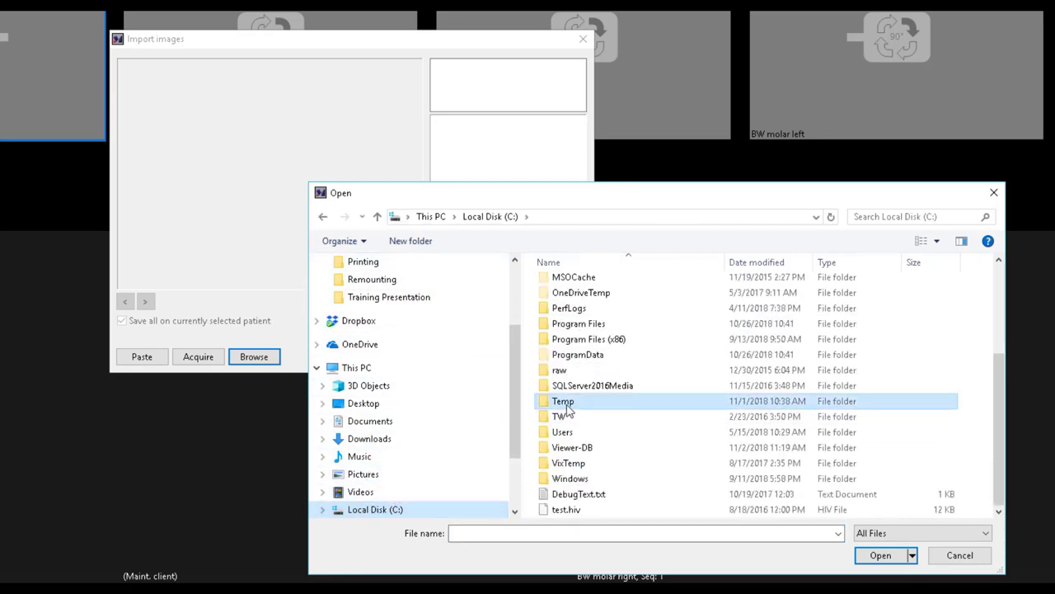
double_click(568, 403)
double_click(564, 453)
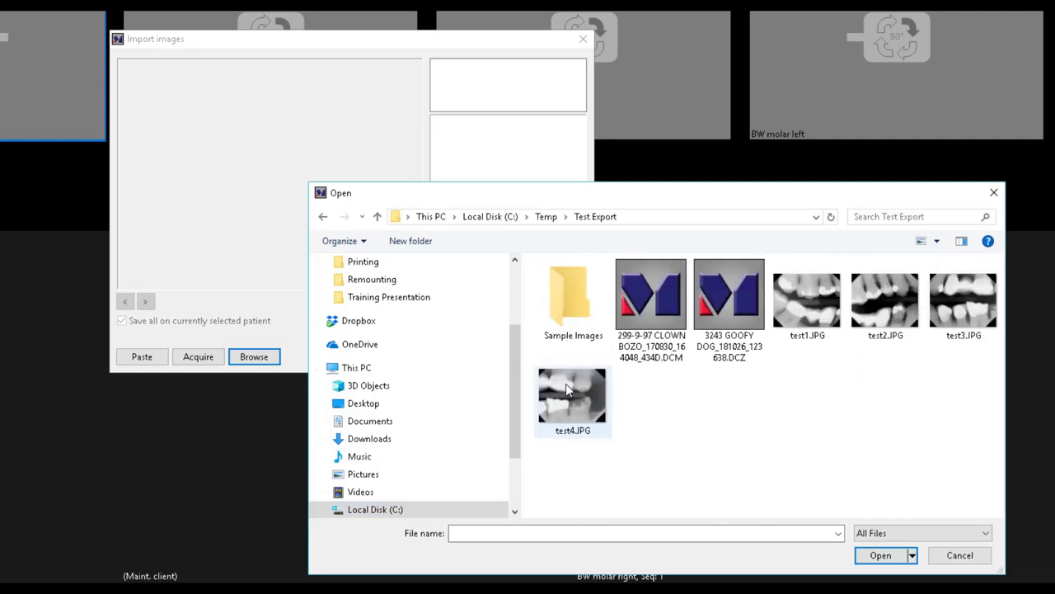
double_click(565, 306)
key(ctrl+a)
click(570, 291)
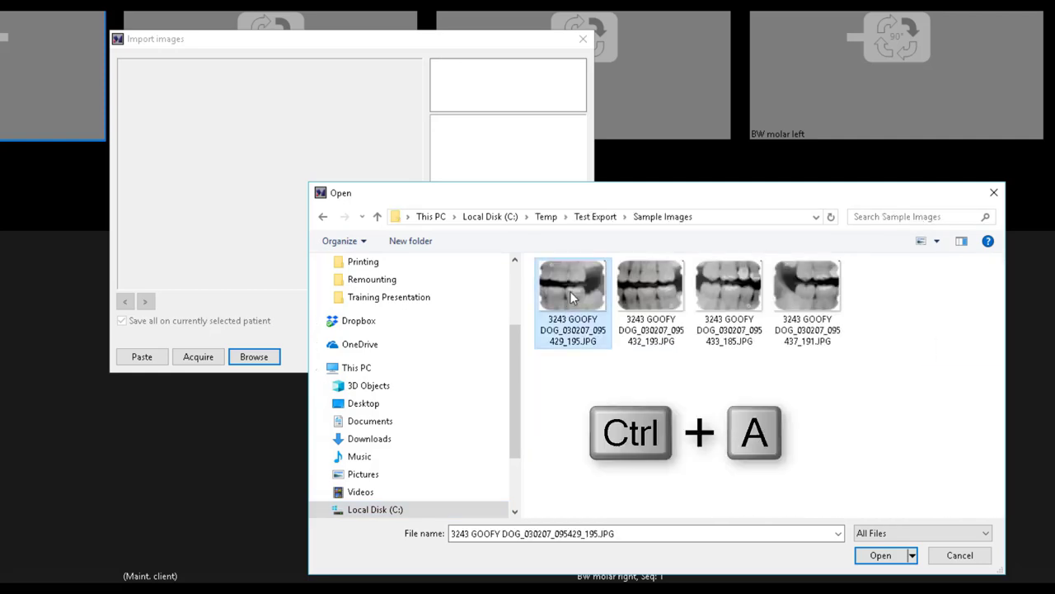
key(ctrl+a)
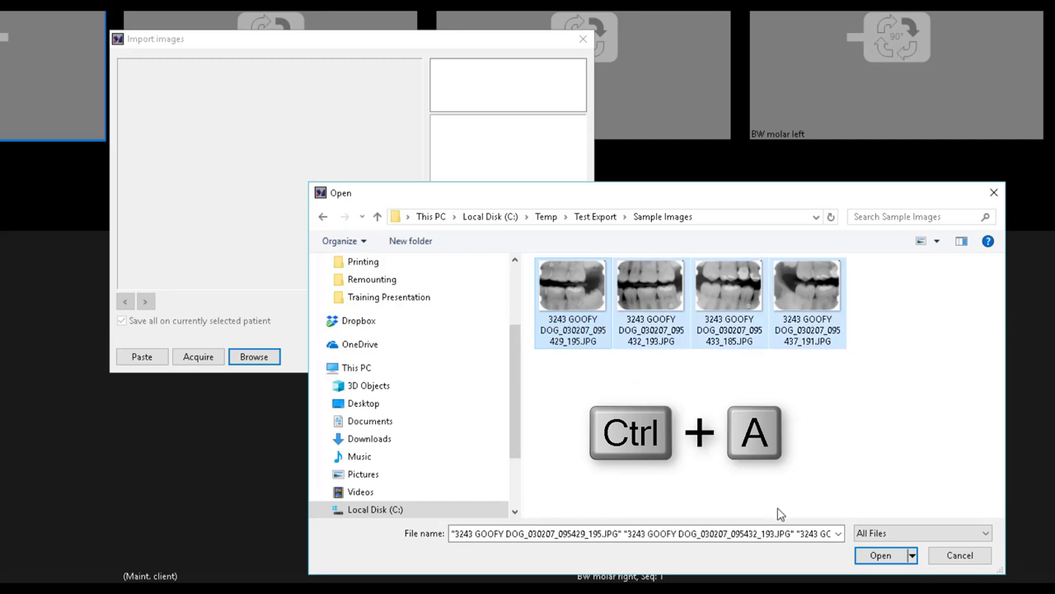
click(881, 560)
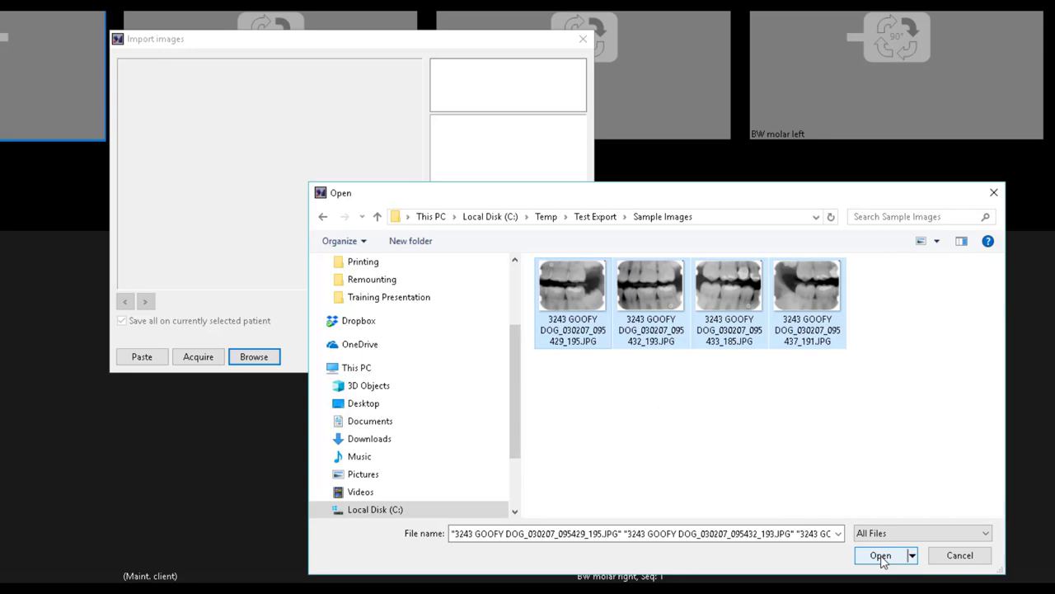
Load the four JPGs, preview images 2–4, and accept each into its BW 4 slot.
click(880, 555)
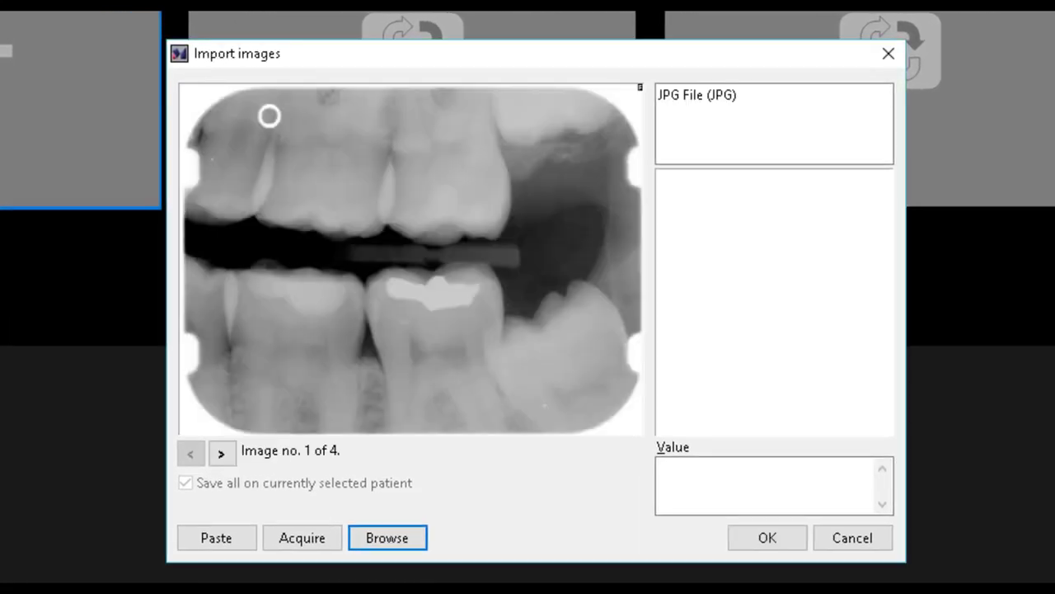
click(226, 461)
click(226, 461)
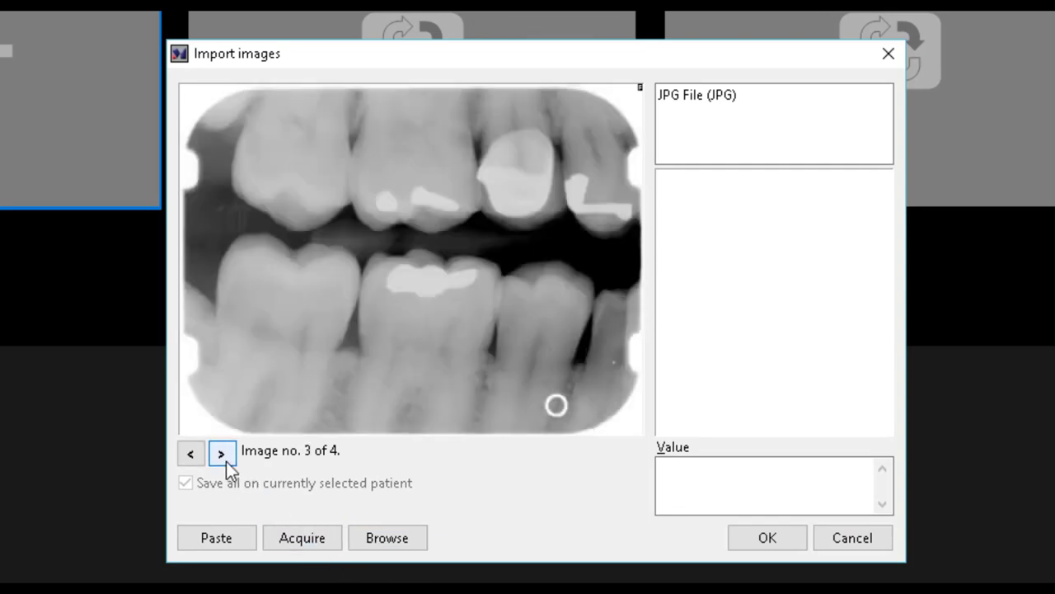
click(226, 461)
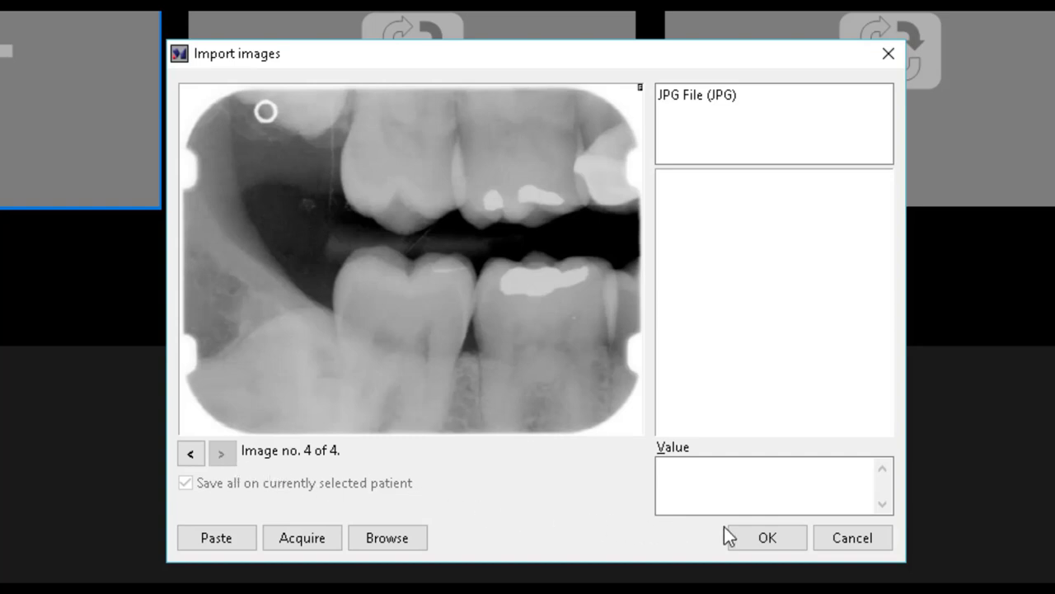
click(750, 537)
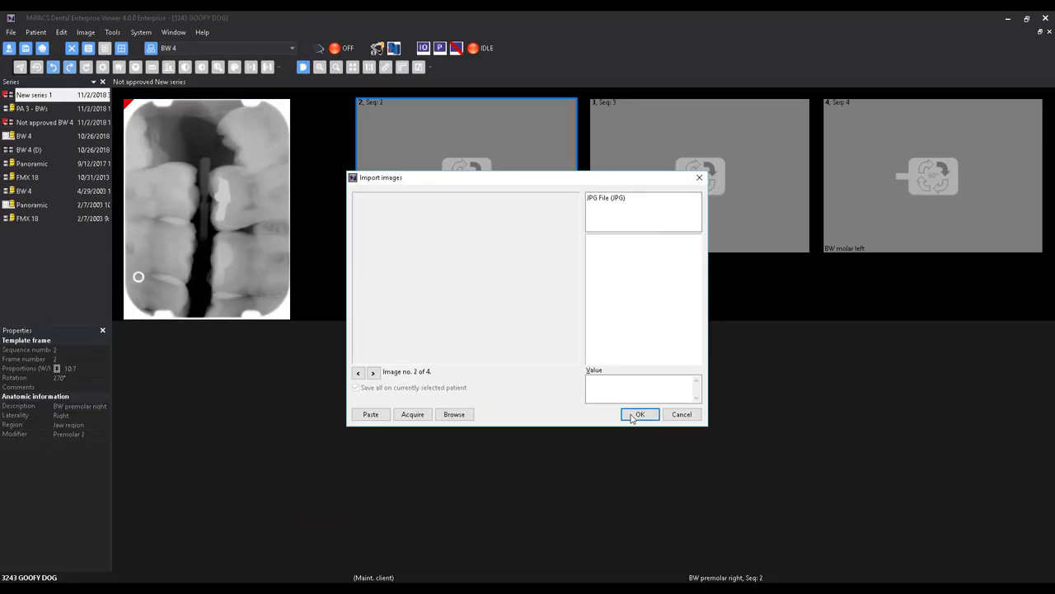
click(631, 414)
click(631, 414)
click(631, 414)
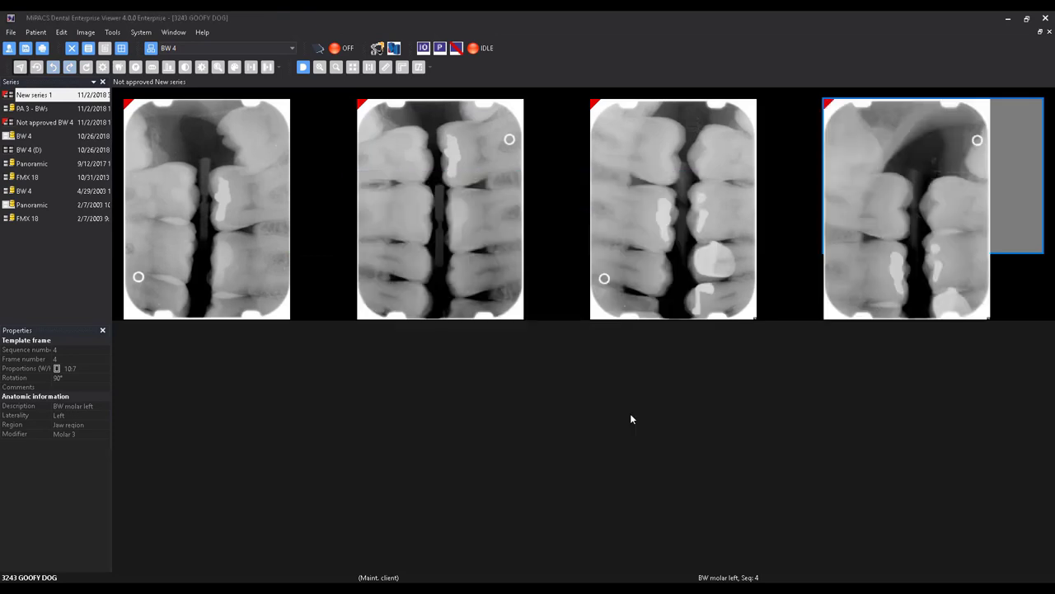
Rotate the first and second bitewings 90° each into landscape orientation.
click(244, 207)
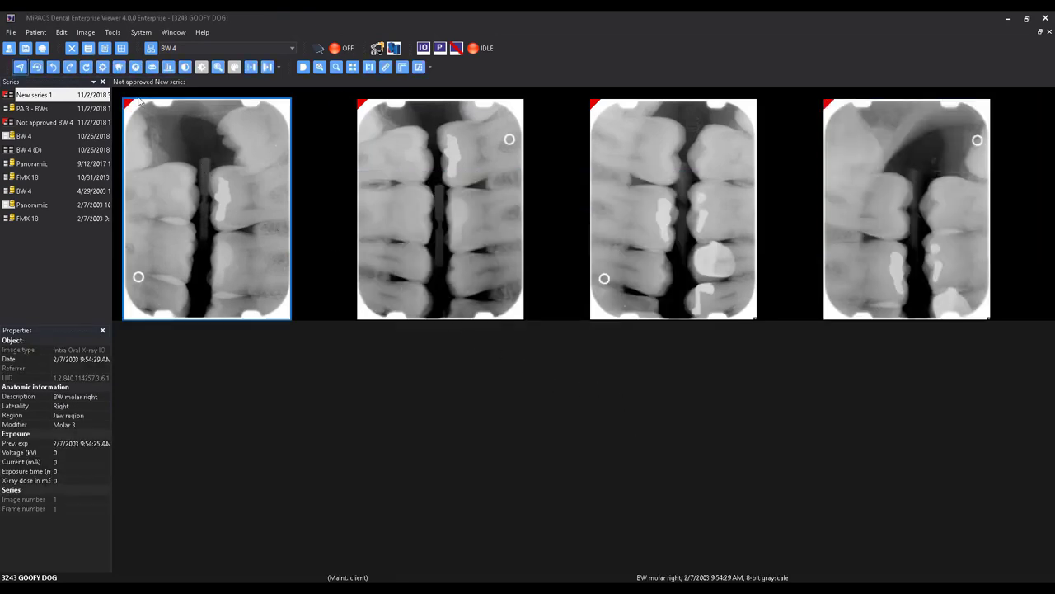
click(86, 68)
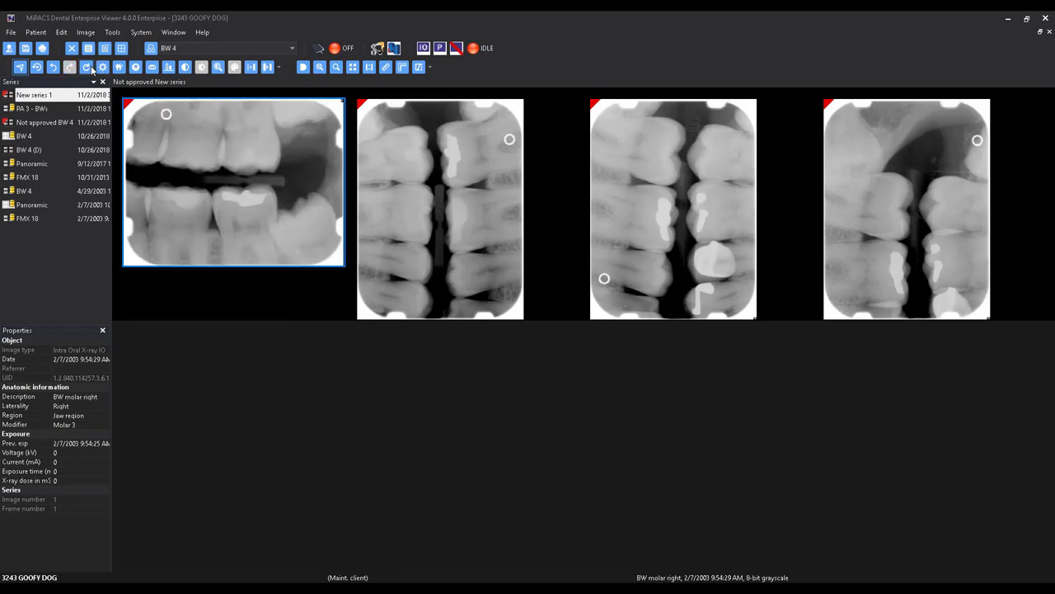
click(430, 213)
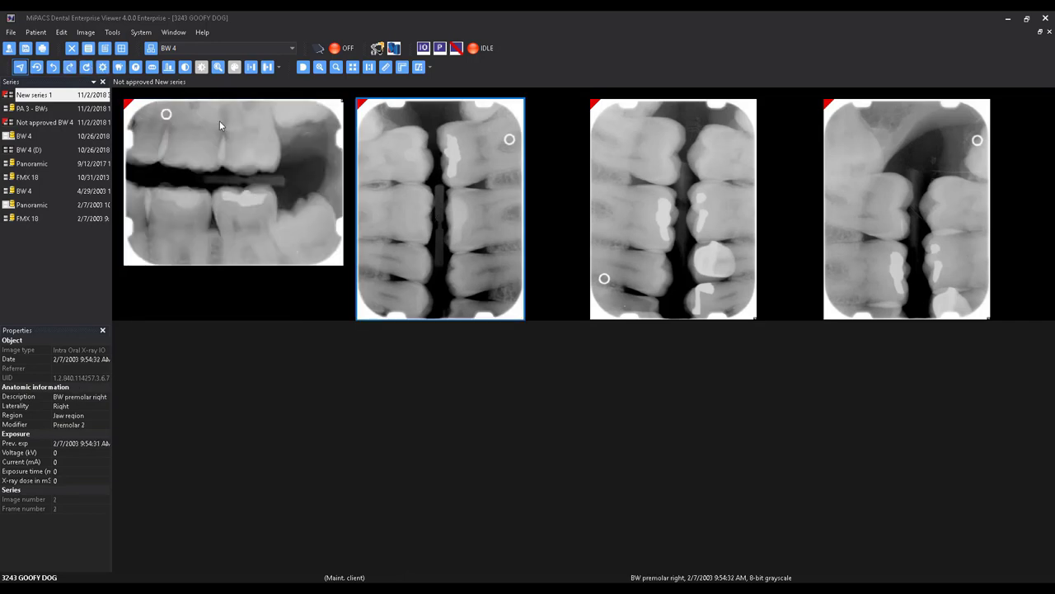
click(89, 73)
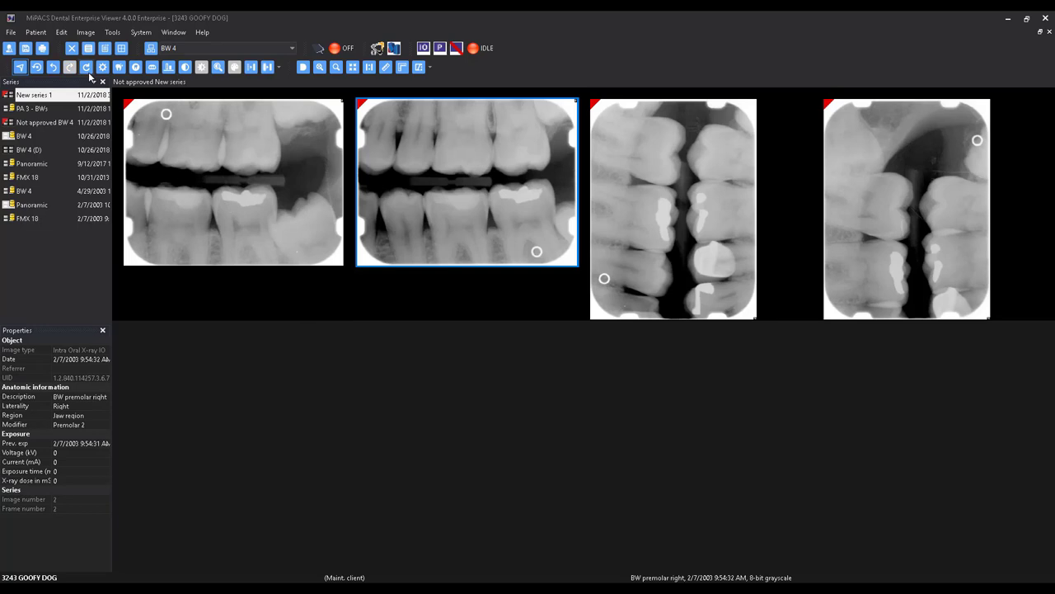
Rotate the third and fourth bitewings three 90° turns each into landscape.
click(675, 196)
click(90, 72)
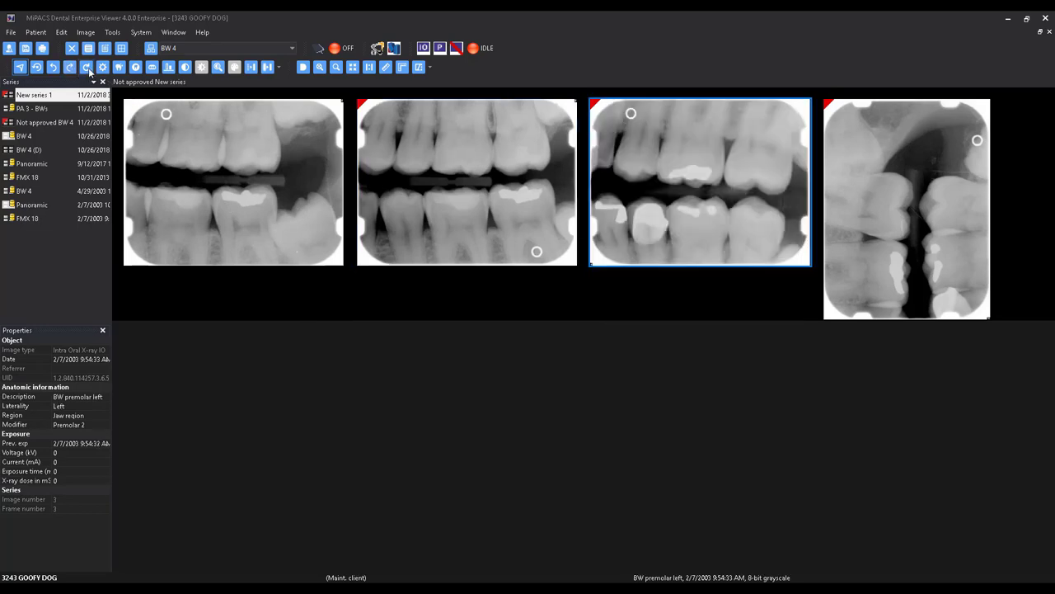
click(89, 72)
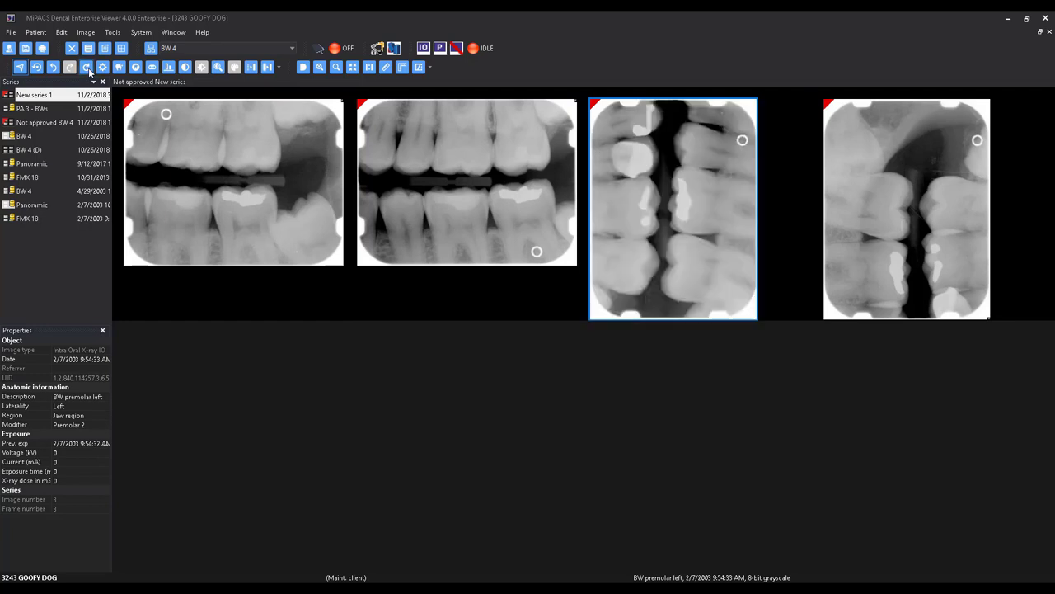
click(89, 72)
click(907, 169)
click(87, 72)
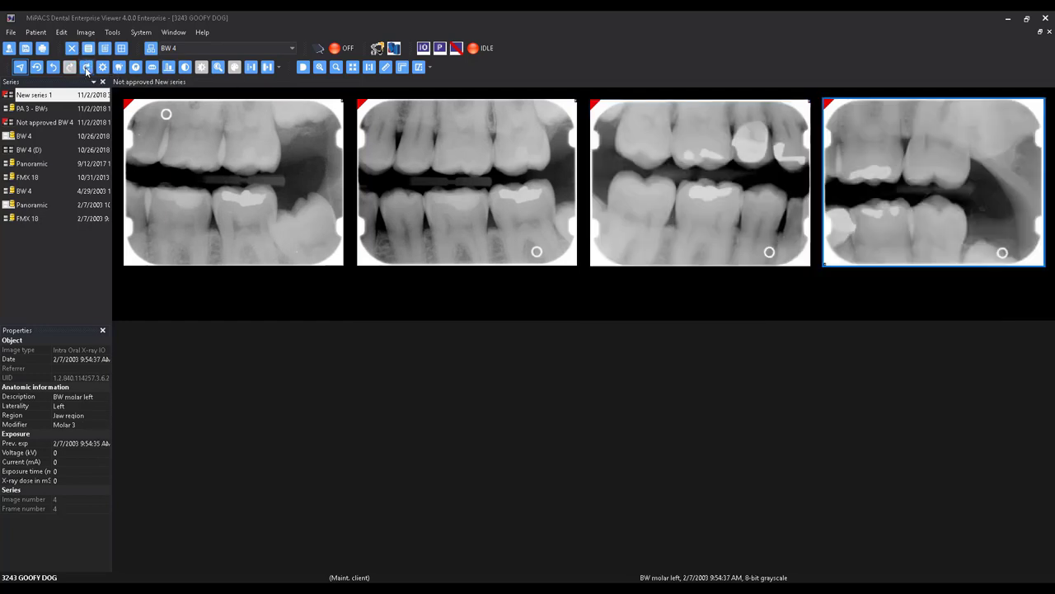
click(87, 71)
click(87, 72)
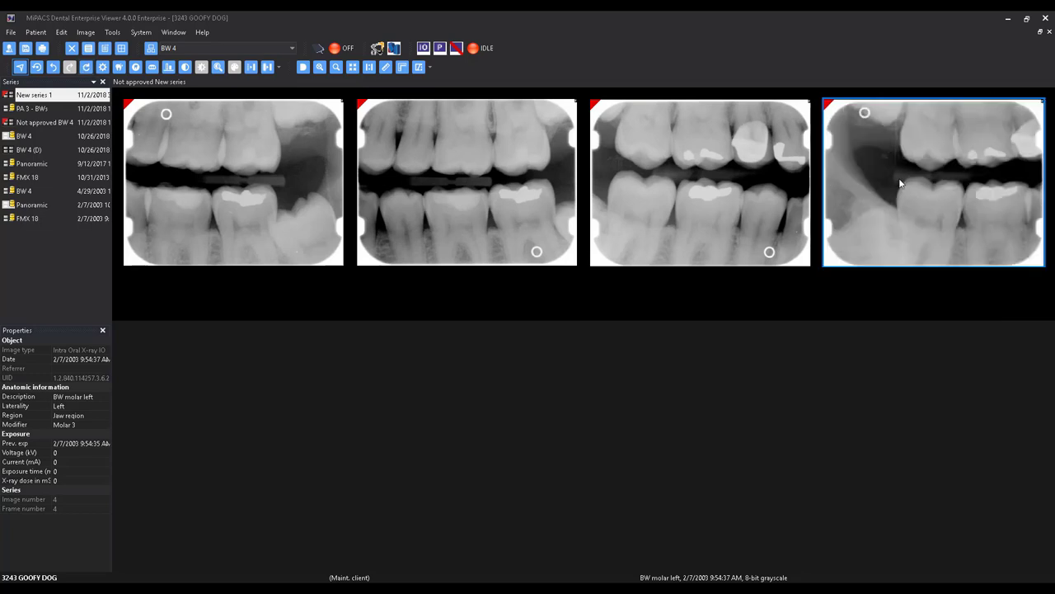
Move the third X-ray to slot two and fill slots three and four with the unassigned X-rays.
drag(825, 184, 307, 194)
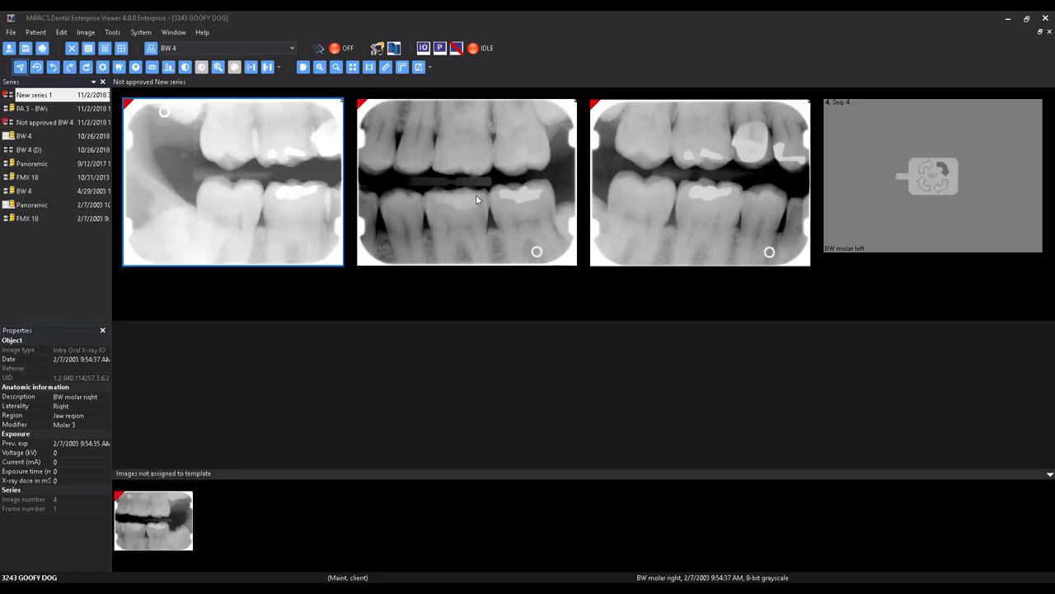
drag(653, 200, 502, 204)
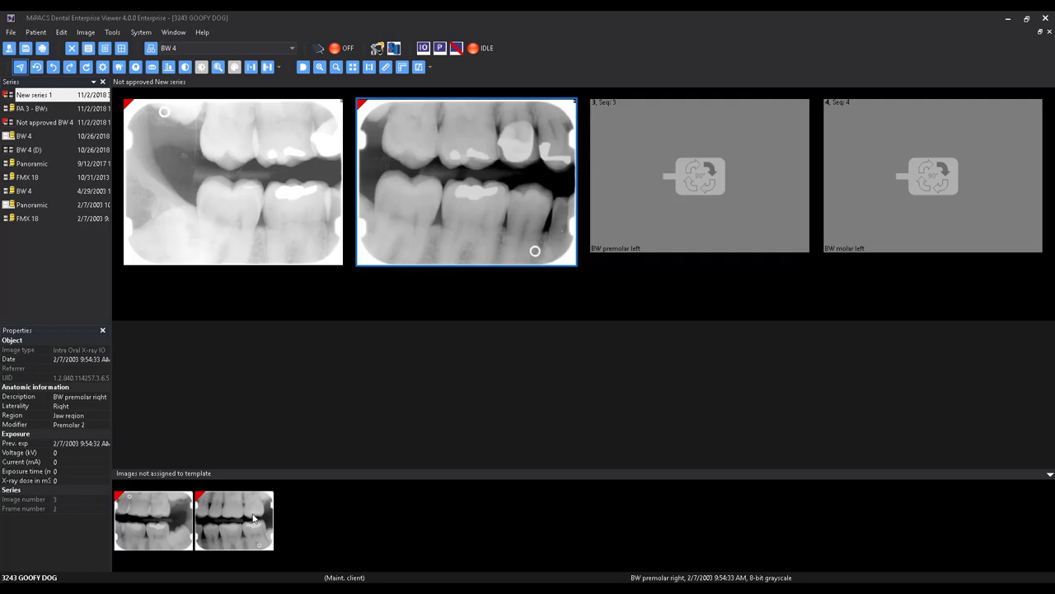
click(256, 517)
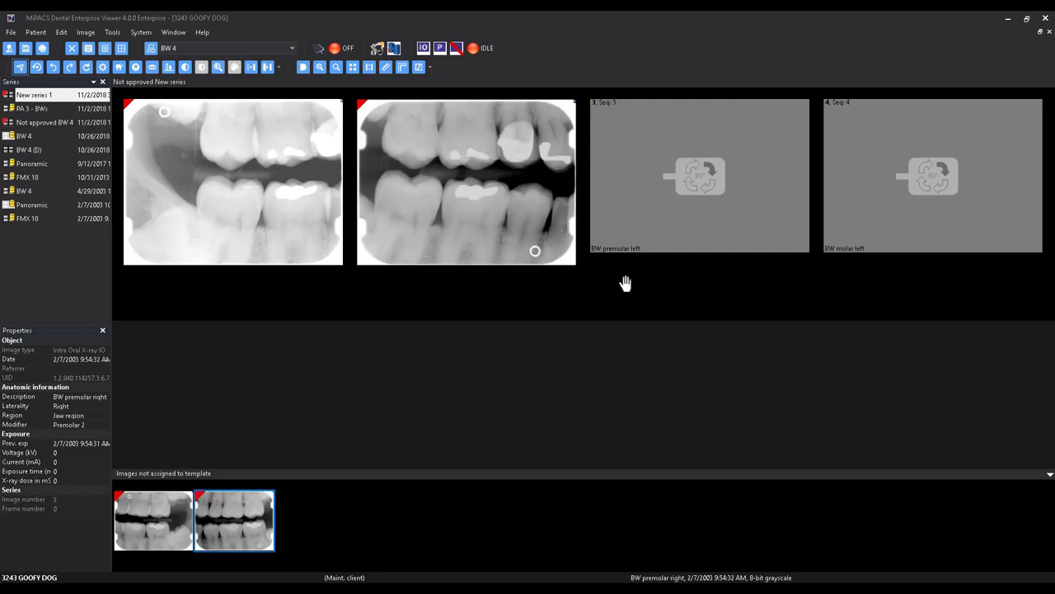
click(770, 186)
click(187, 507)
click(890, 193)
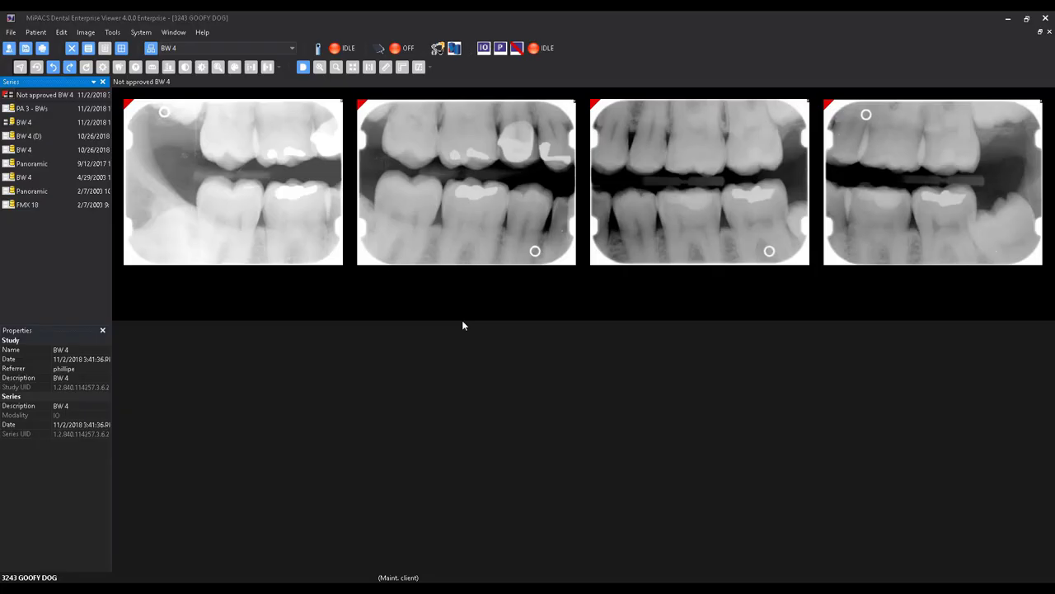
Append ' - emailed' to the BW 4 series description and change its date to 10/2/2018.
click(46, 96)
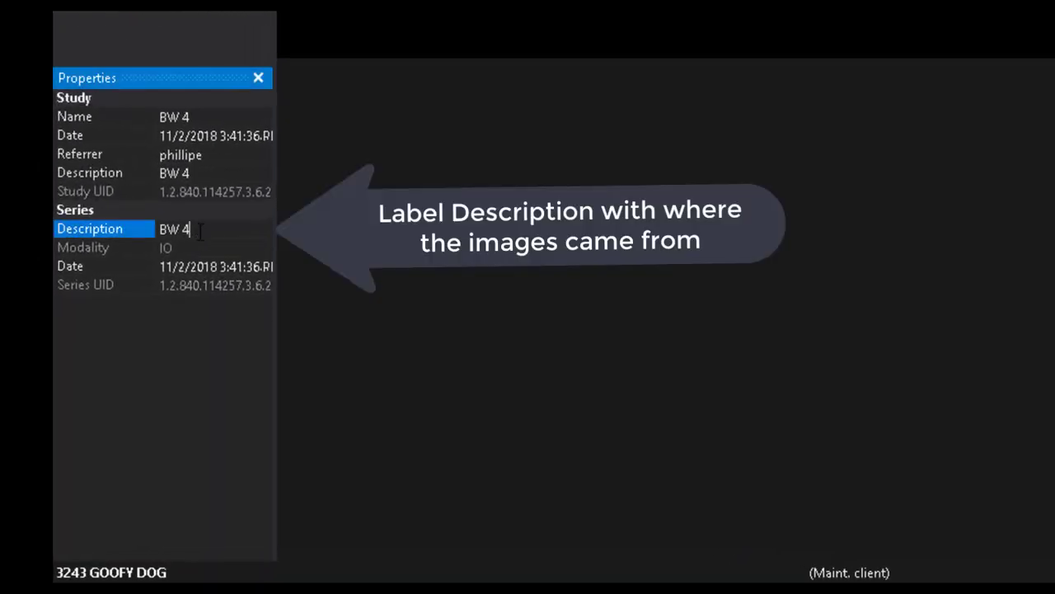
text(- emailed)
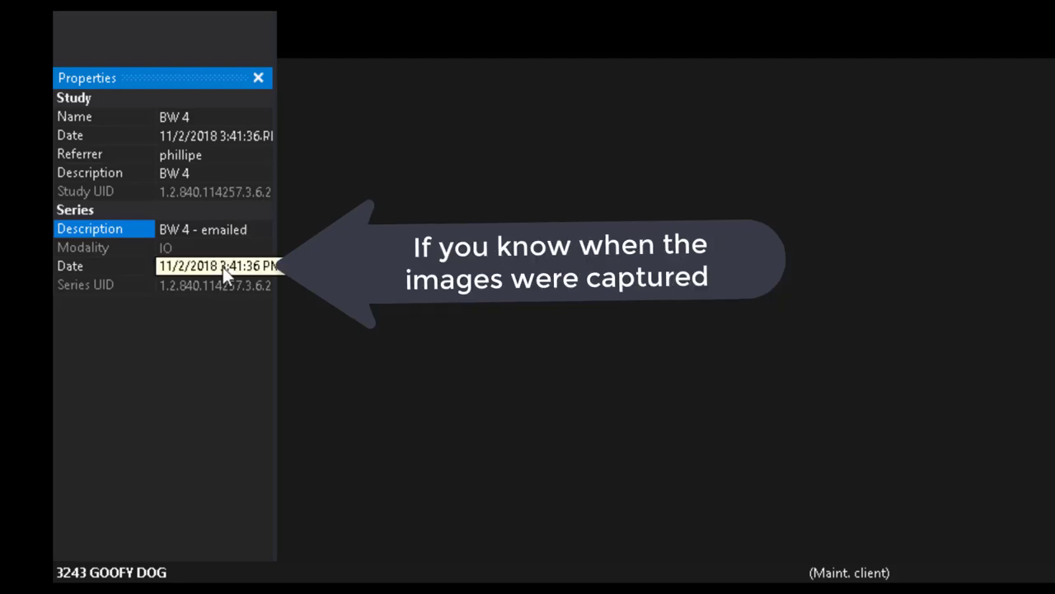
click(202, 267)
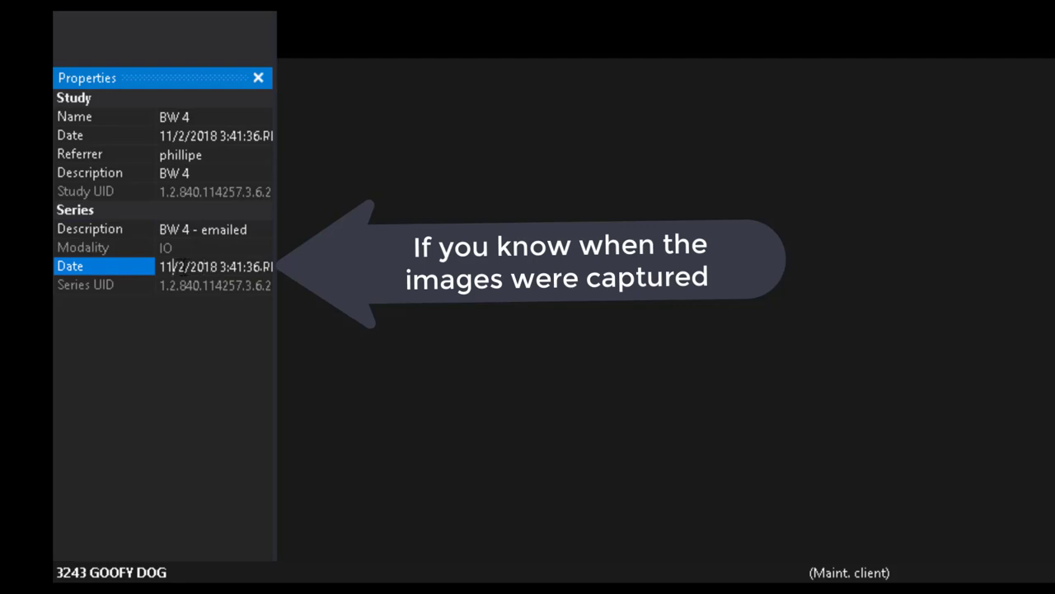
key(BackSpace)
text(0)
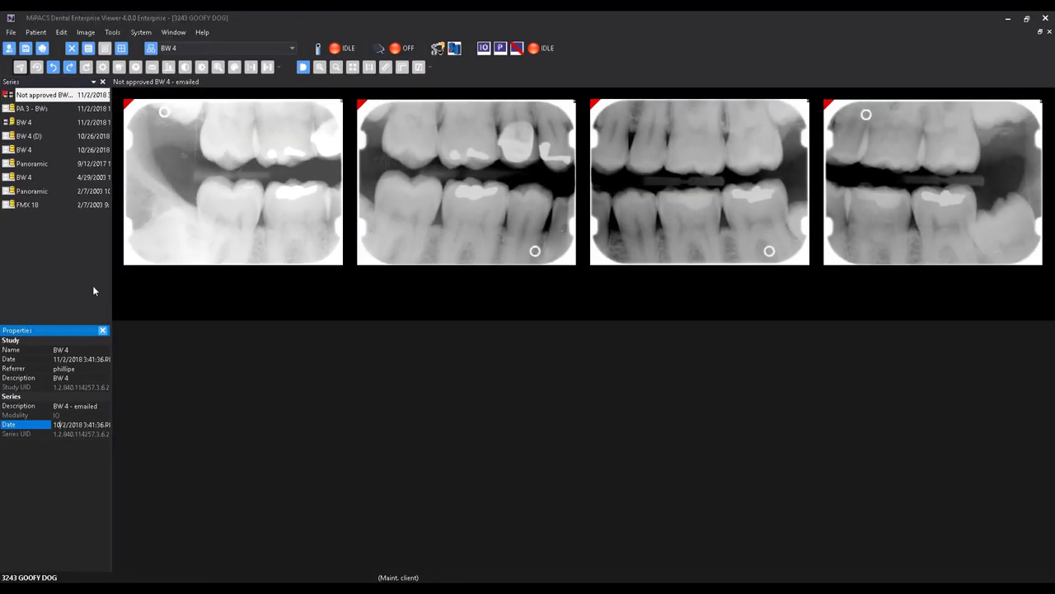
Save the BW 4 - emailed series and approve it.
click(30, 52)
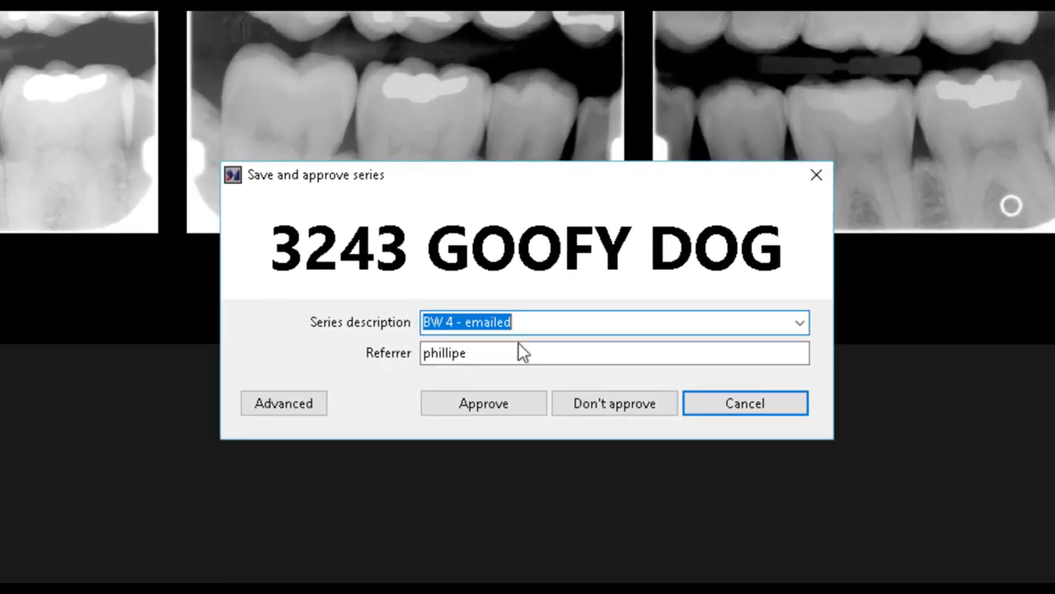
click(536, 403)
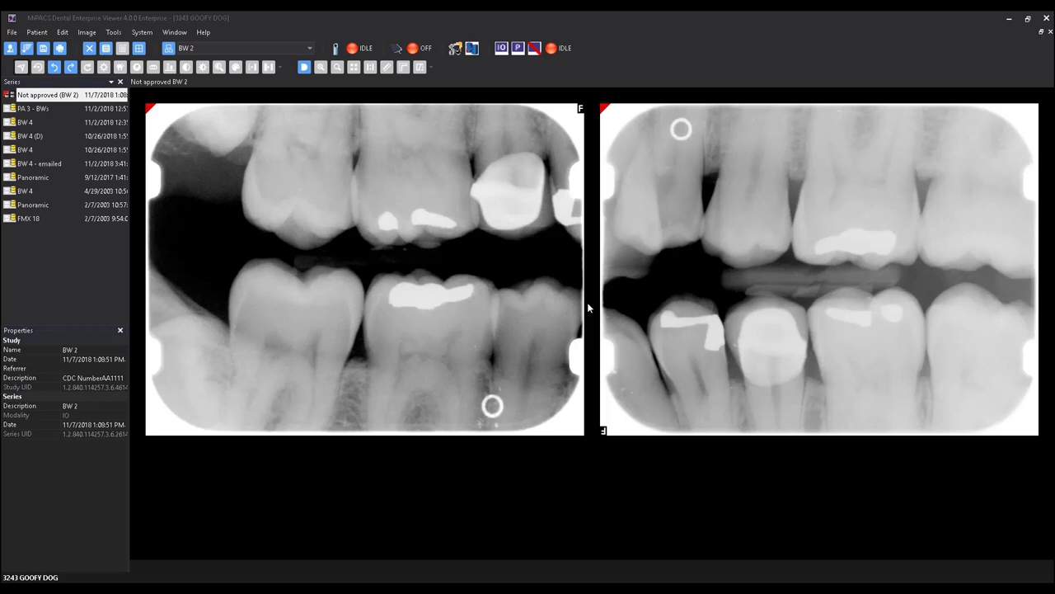
Browse for images to import in C:\MiPACS\Images\FMX and select all the DE .DIC files.
click(87, 33)
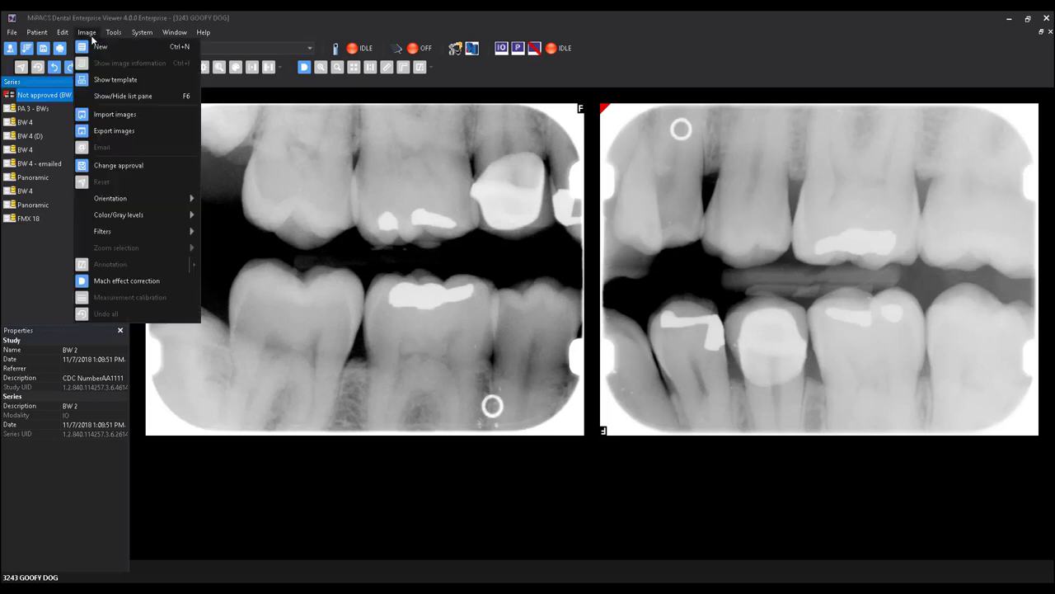
click(157, 114)
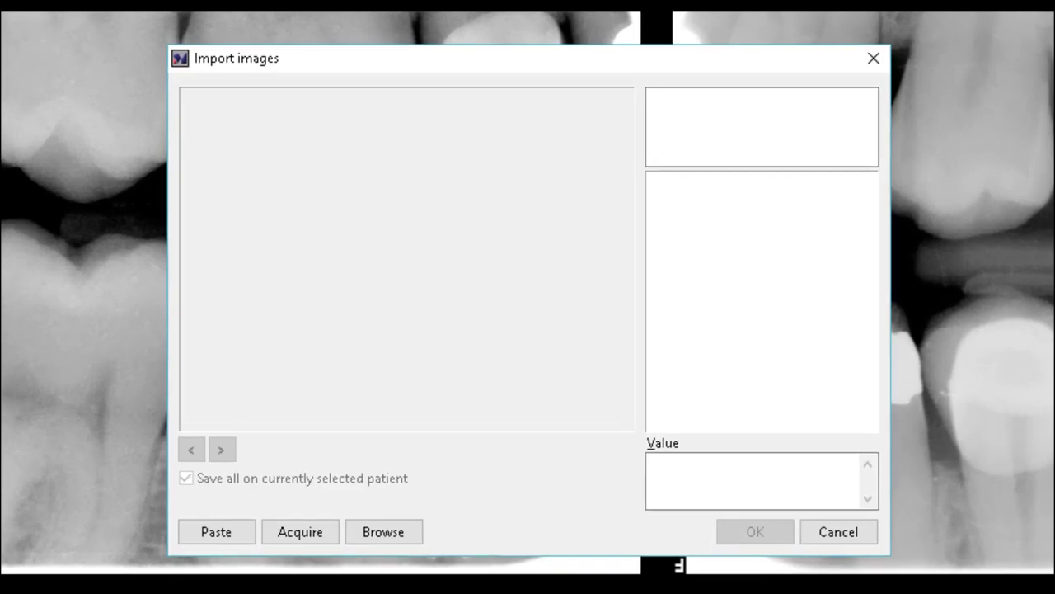
click(423, 538)
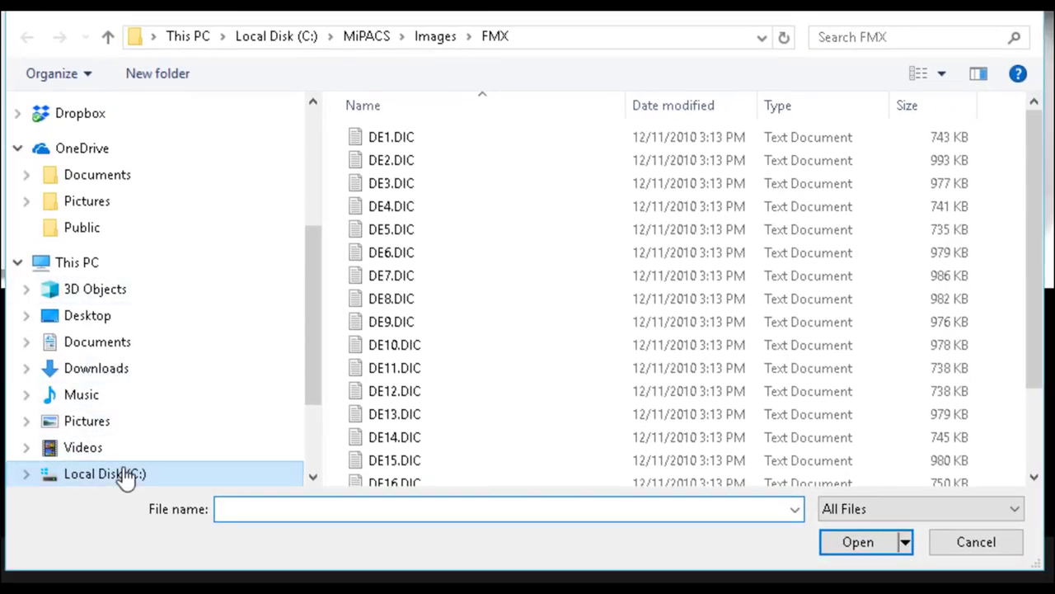
click(123, 476)
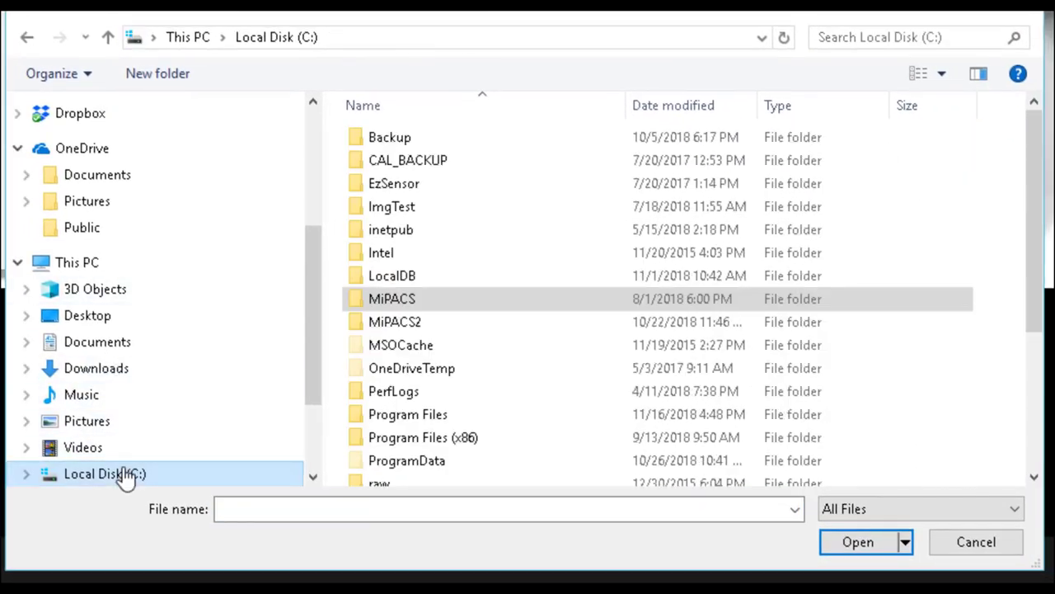
click(410, 299)
double_click(410, 299)
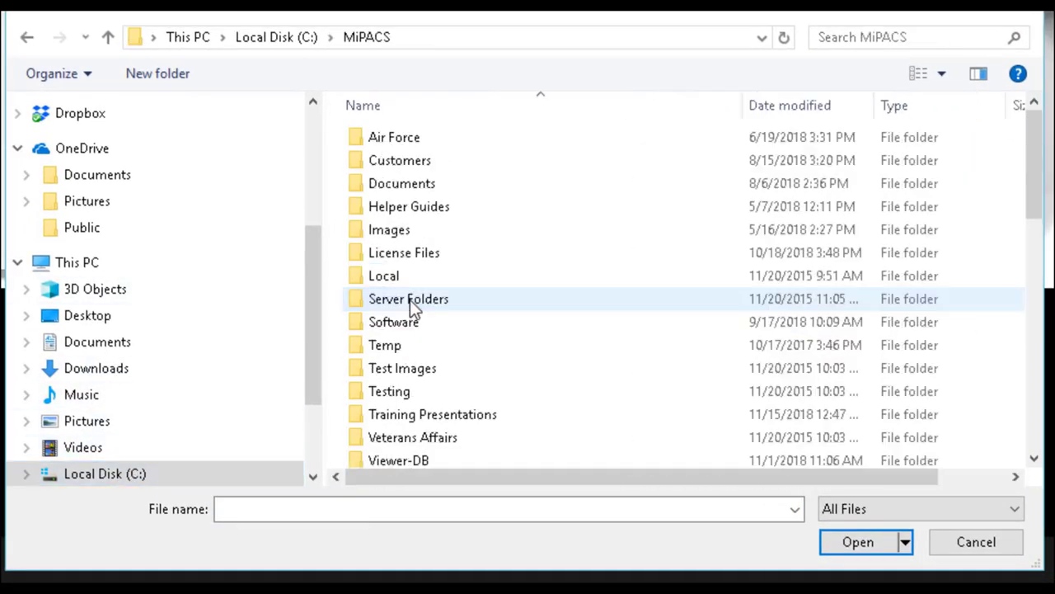
double_click(404, 234)
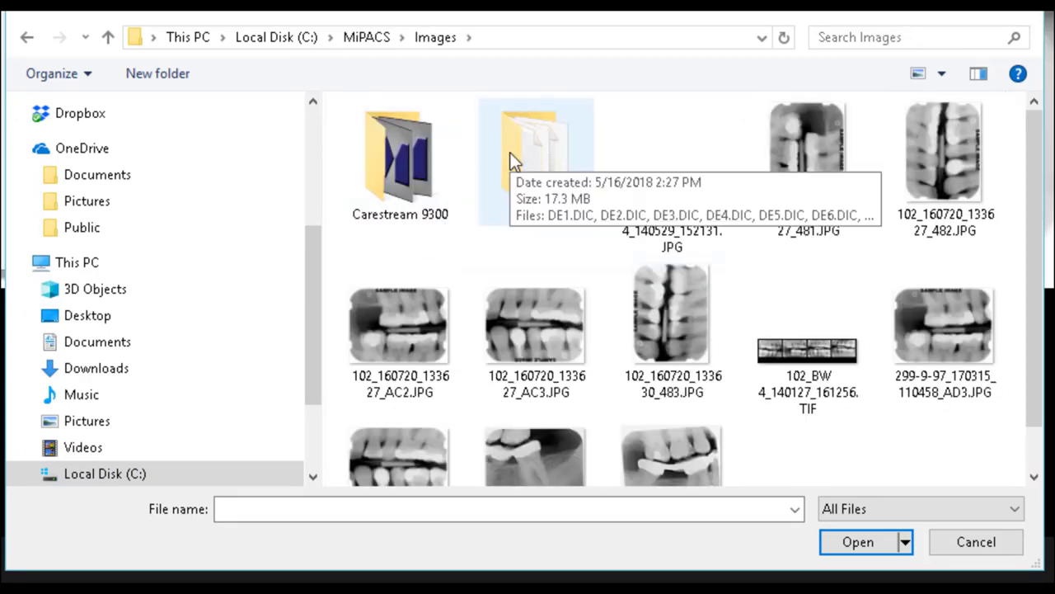
double_click(510, 156)
click(495, 145)
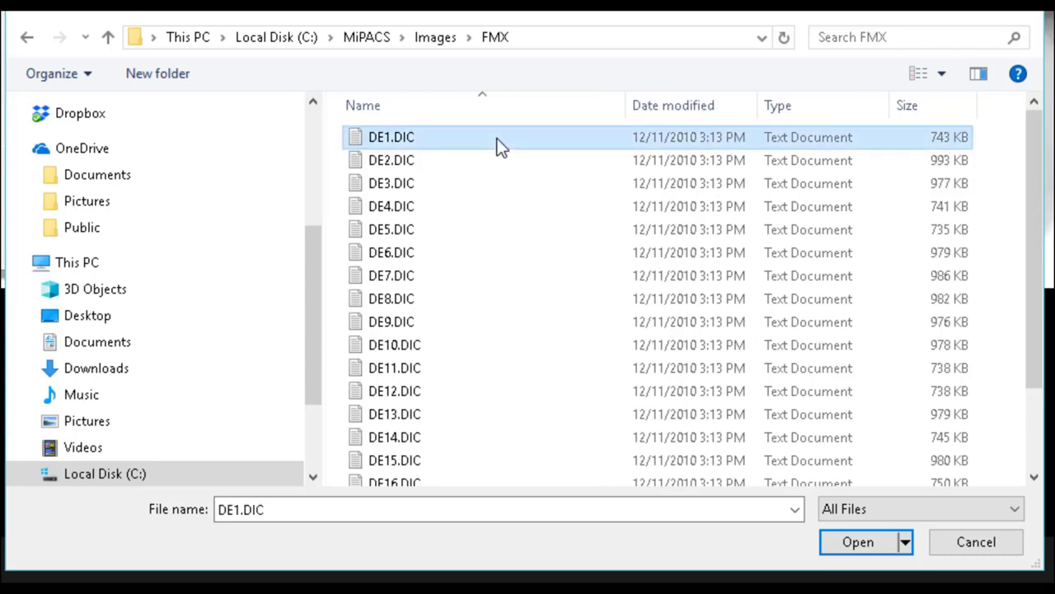
key(ctrl+a)
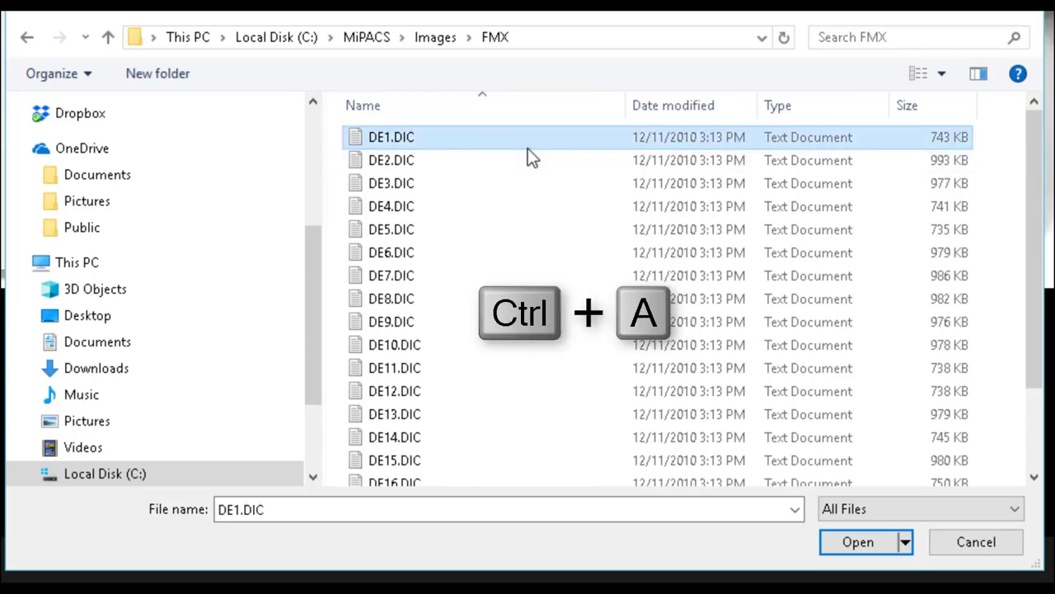
key(ctrl+a)
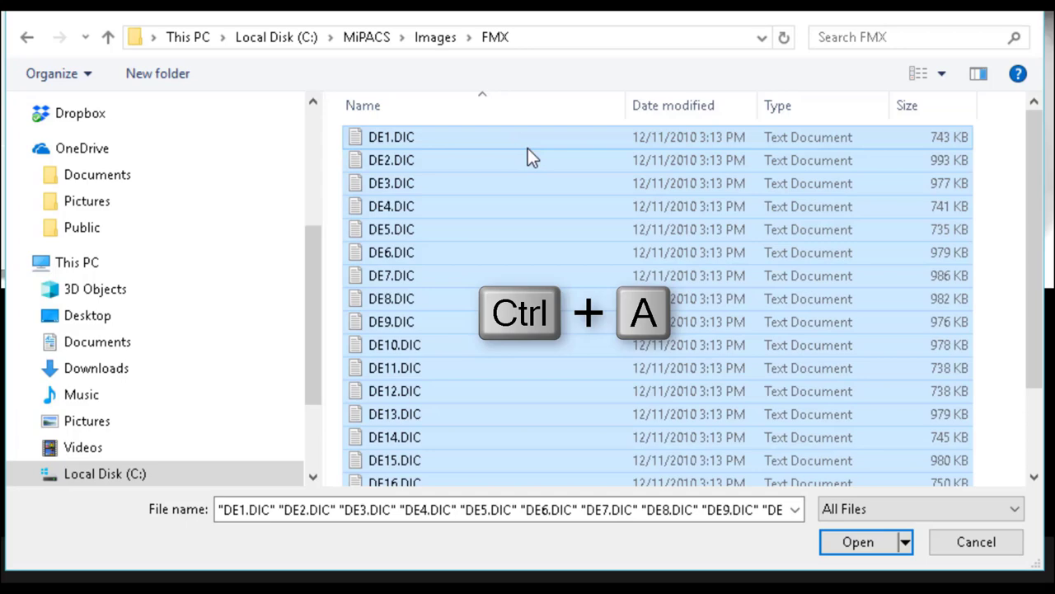
Import the 20 selected DICOM files onto the current patient, accepting the patient ID warning.
click(858, 541)
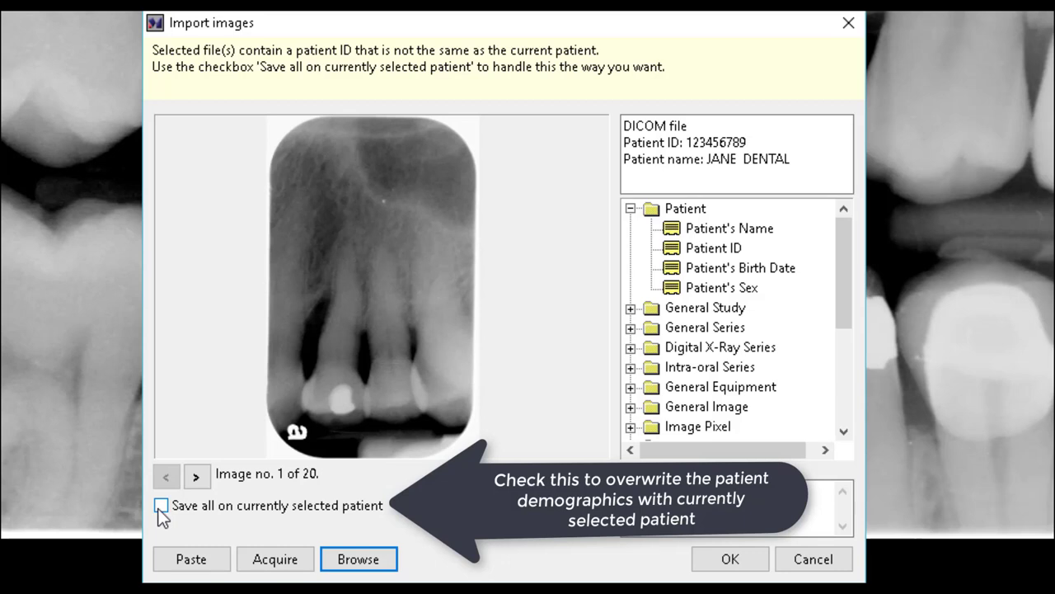
click(160, 508)
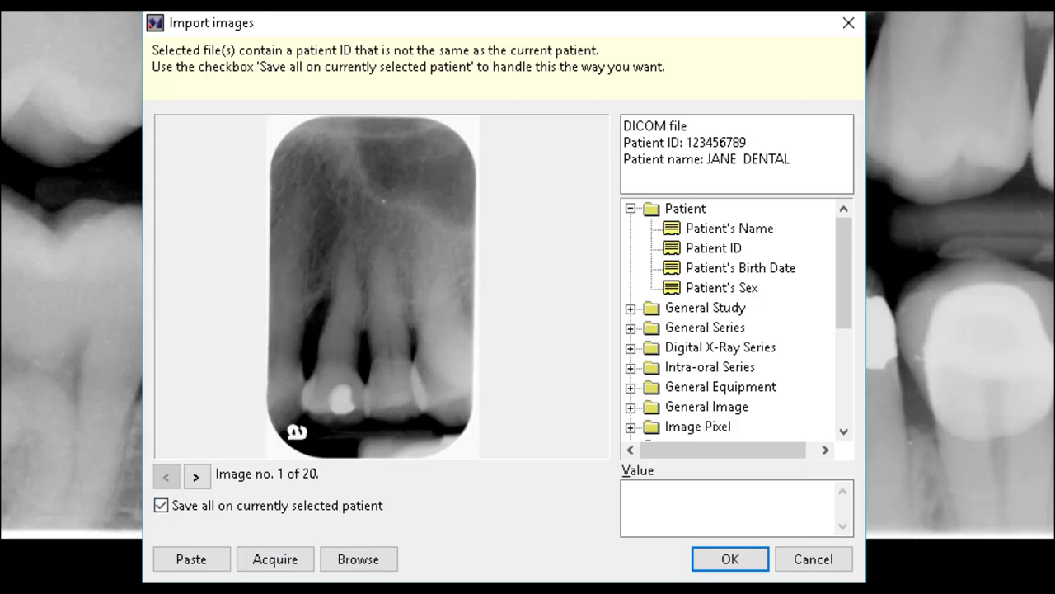
click(714, 565)
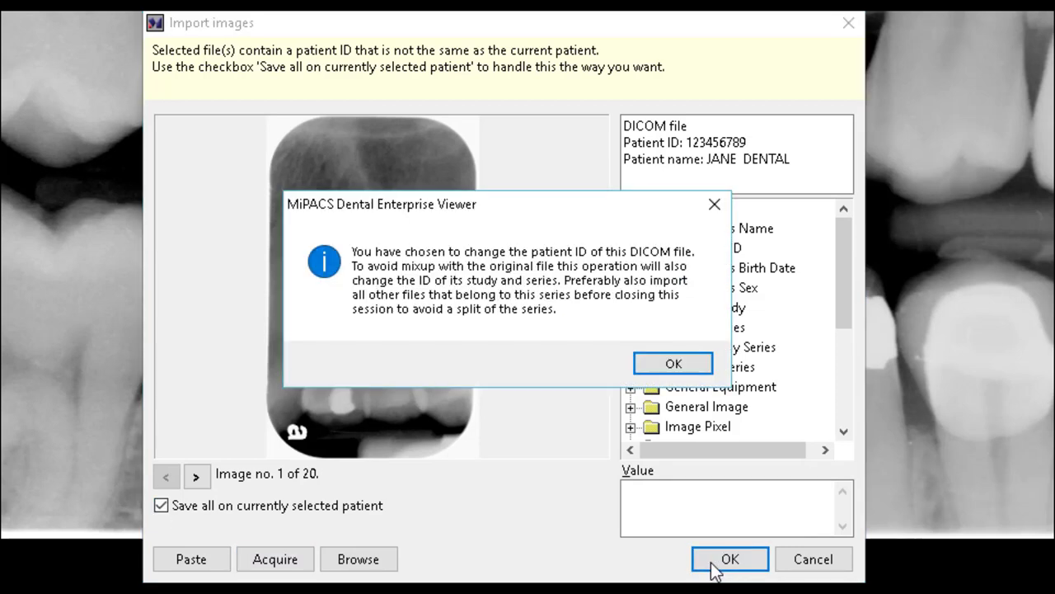
click(691, 363)
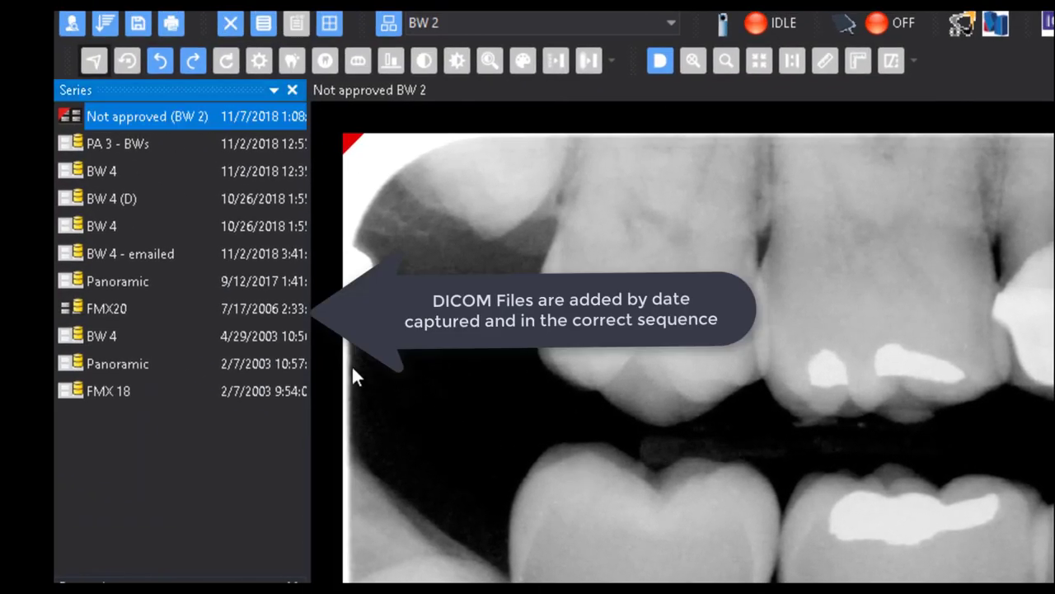
Select the newly imported FMX20 series in the Series list.
click(133, 312)
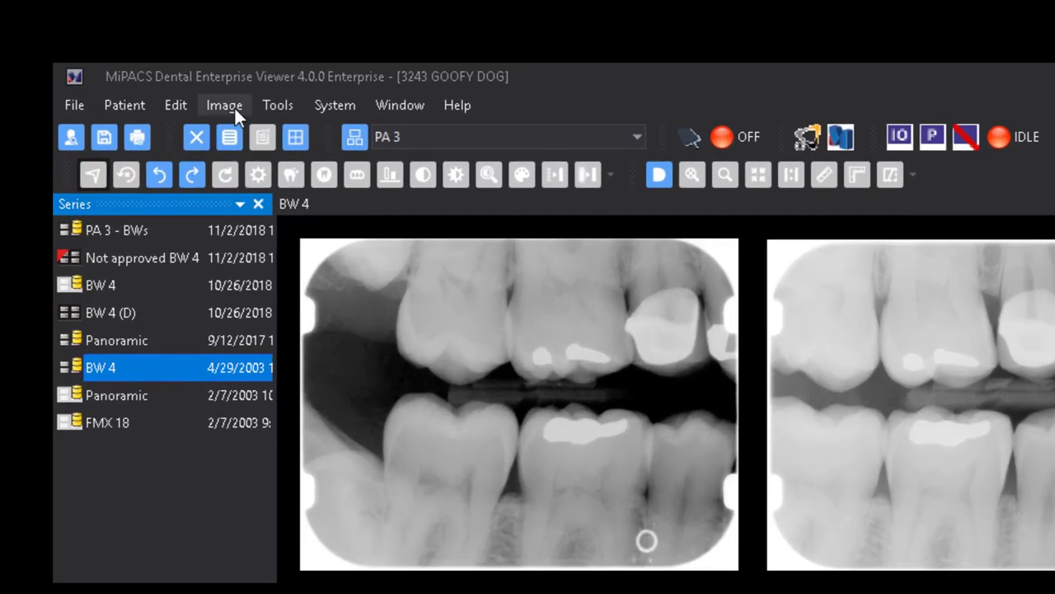
Open Export images, keeping C:\Temp\Test Export\Sample Images as the destination folder.
click(230, 104)
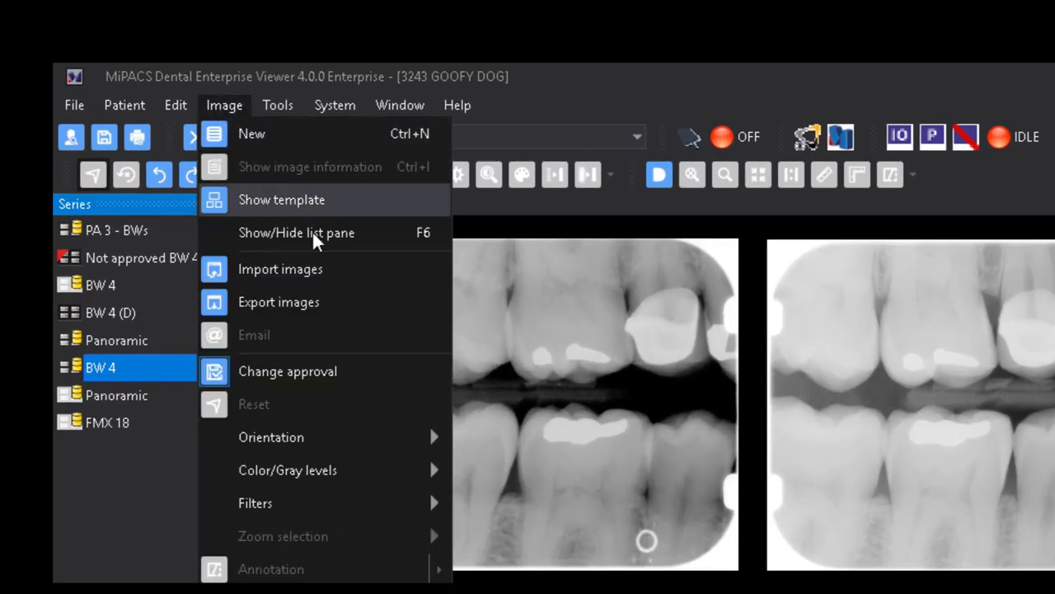
click(363, 302)
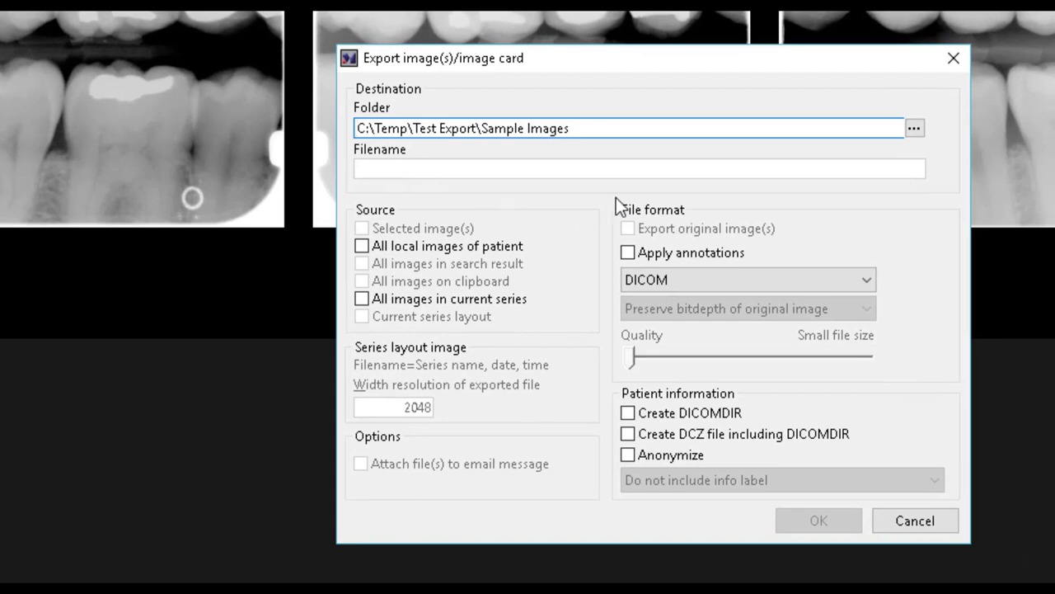
click(913, 131)
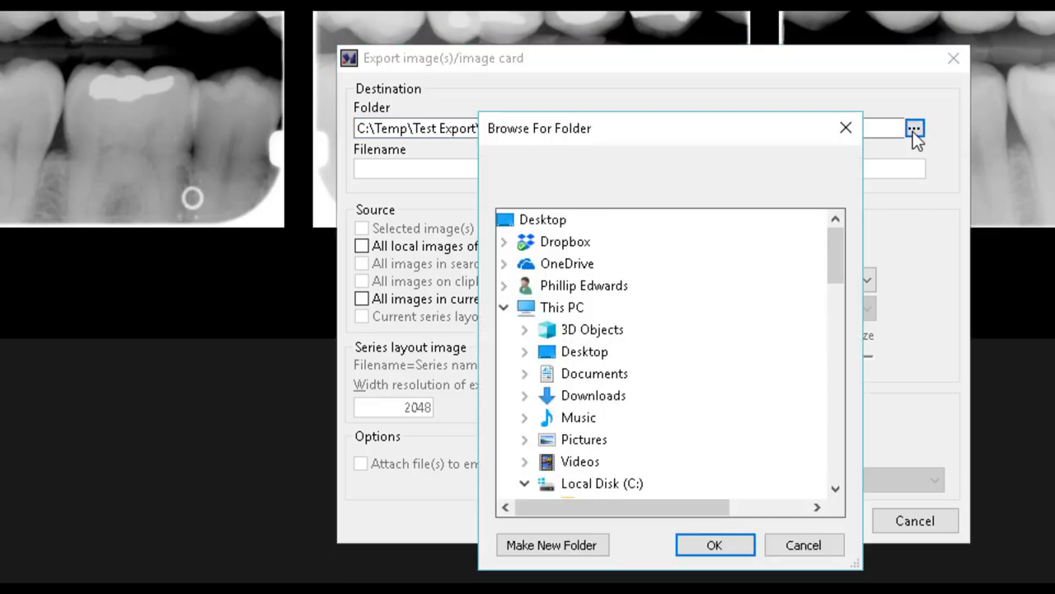
click(838, 299)
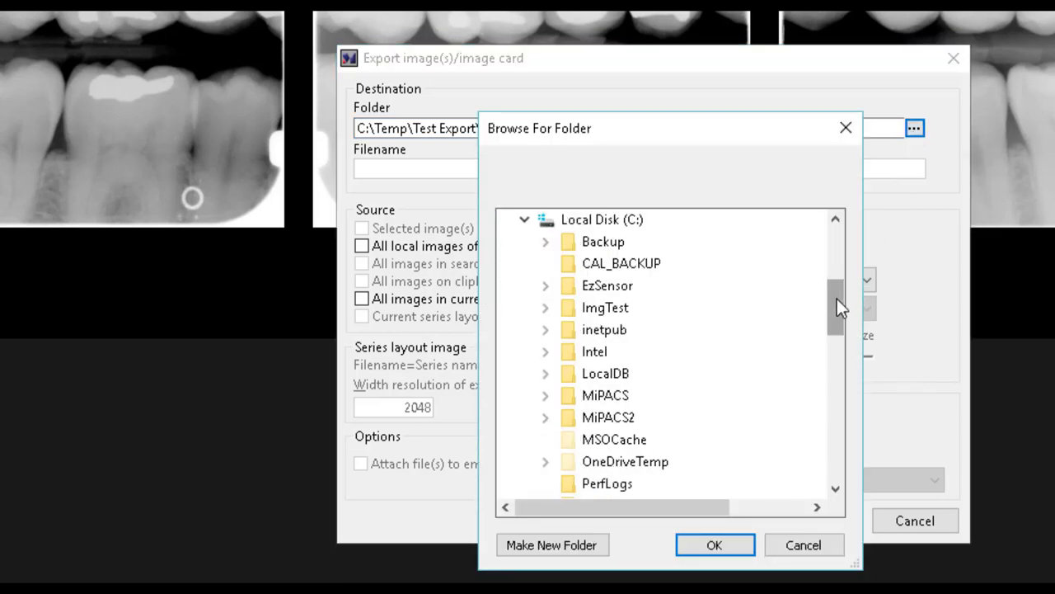
click(804, 548)
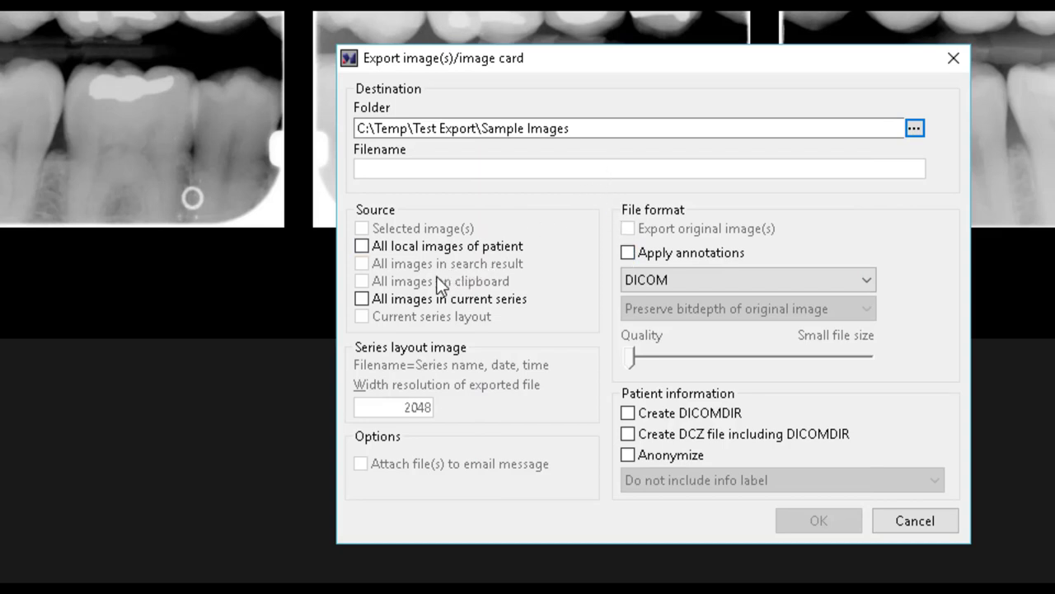
Export the current series layout as a single JPG image.
click(693, 280)
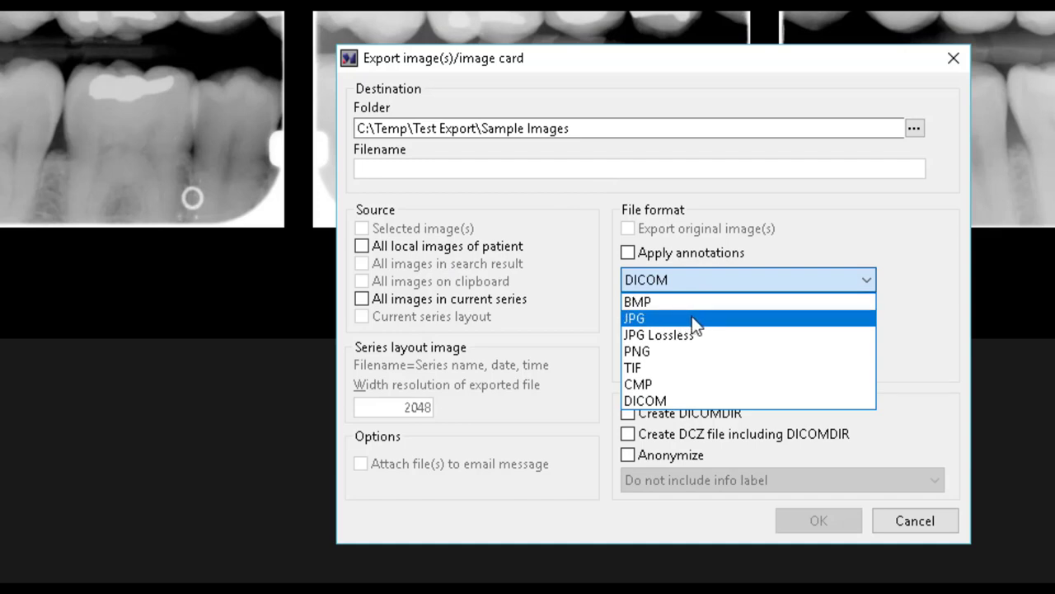
click(692, 318)
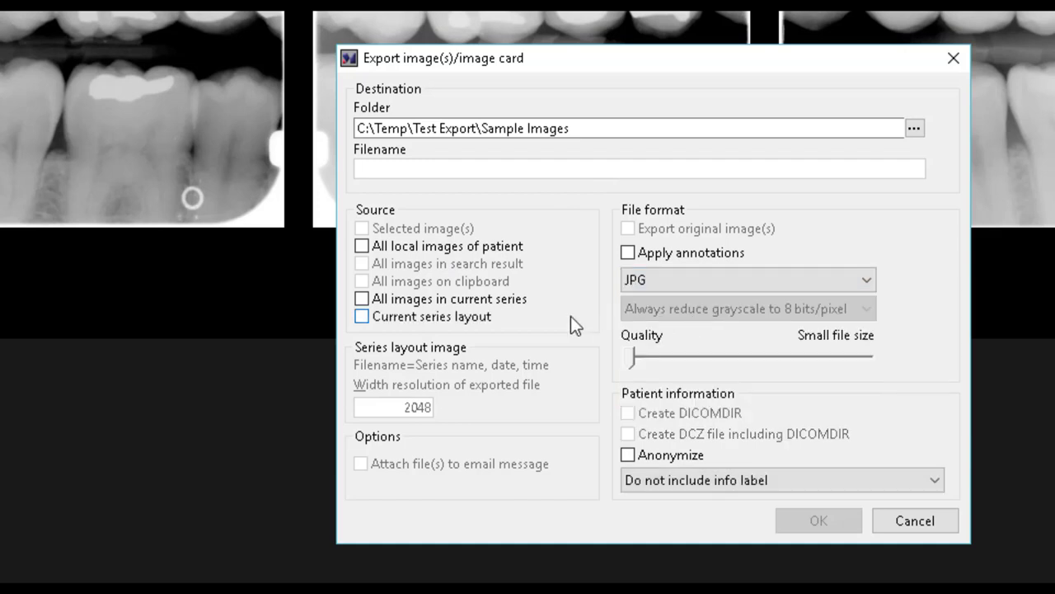
click(364, 315)
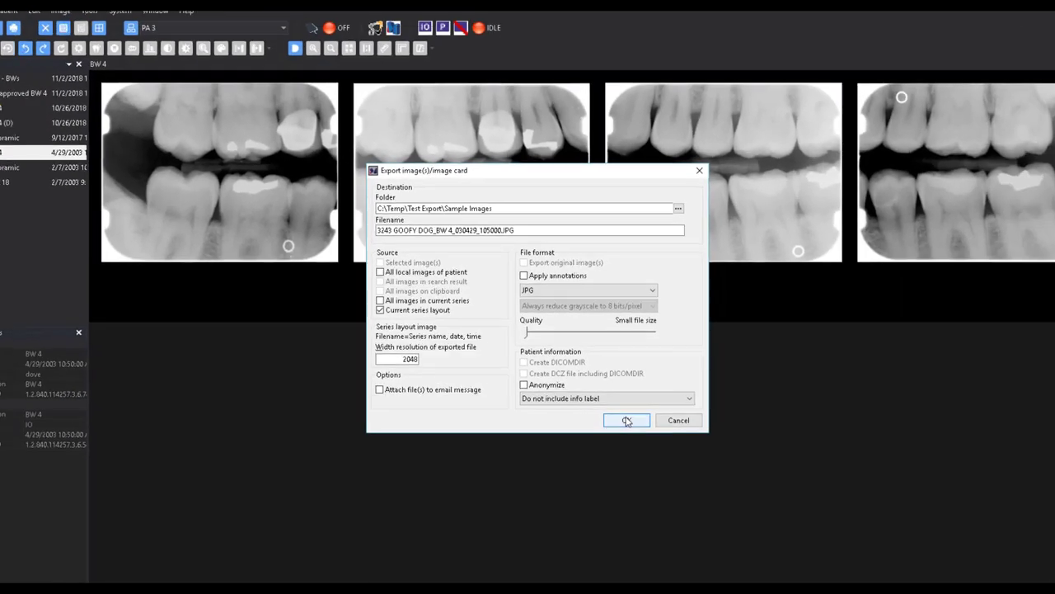
click(627, 420)
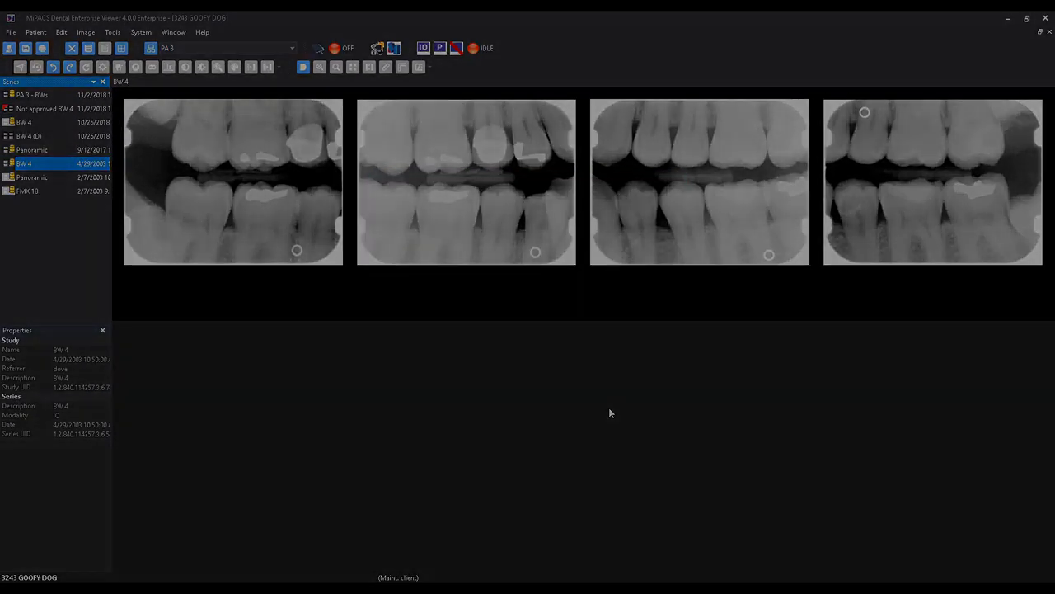